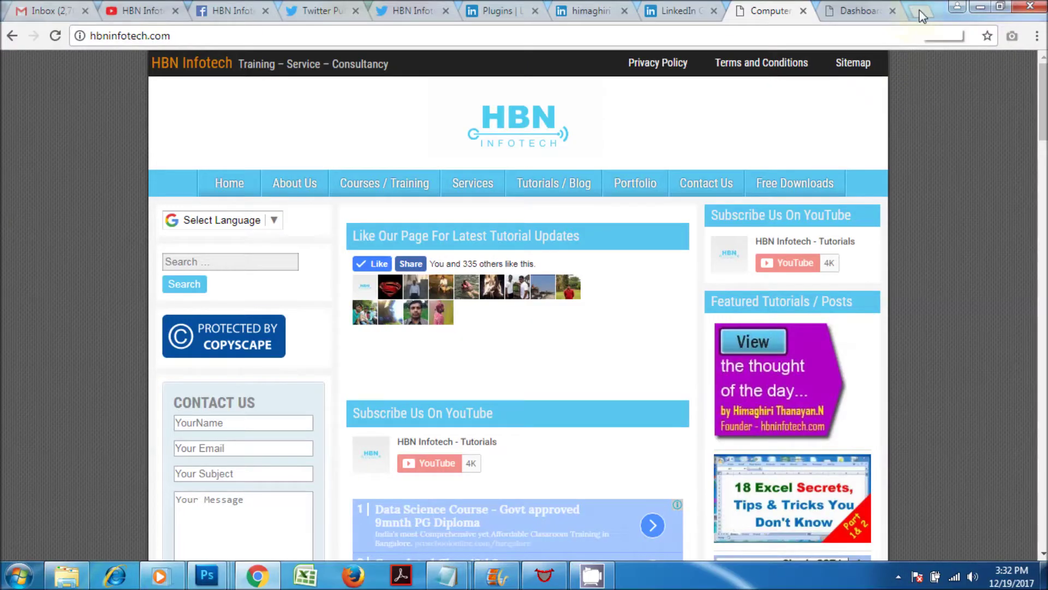
Step: Open developers.google.com/youtube in a new browser tab
key("ctrl+t")
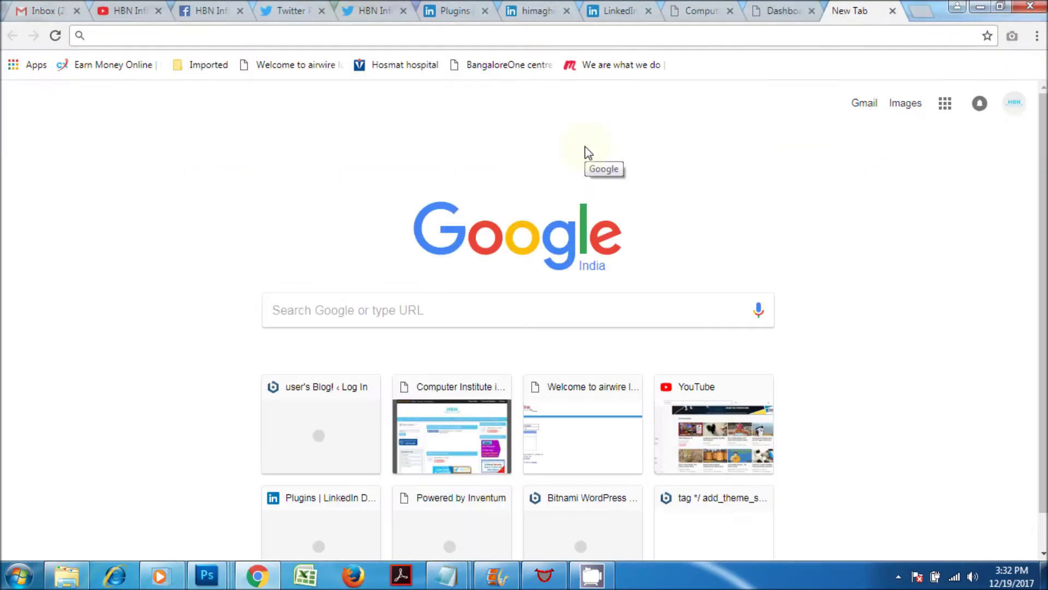
type("developers.google.com/youtube")
key("Down")
key("Down")
key("Return")
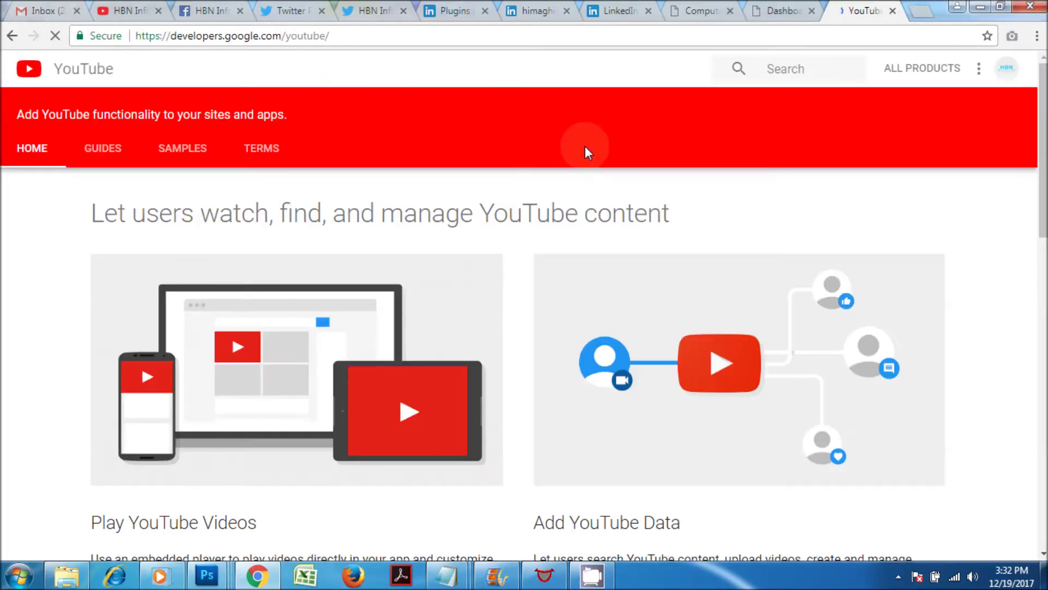
Step: Open the Configure a Button tool for YouTube subscribe buttons
scroll(563, 190, "down", 8)
scroll(564, 190, "down", 4)
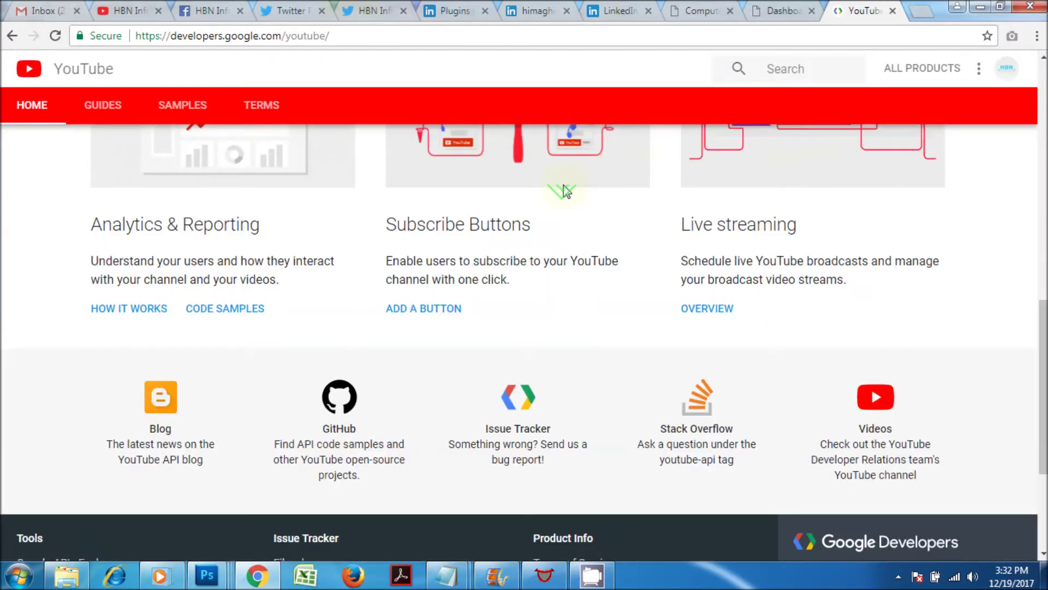
left_click(425, 313)
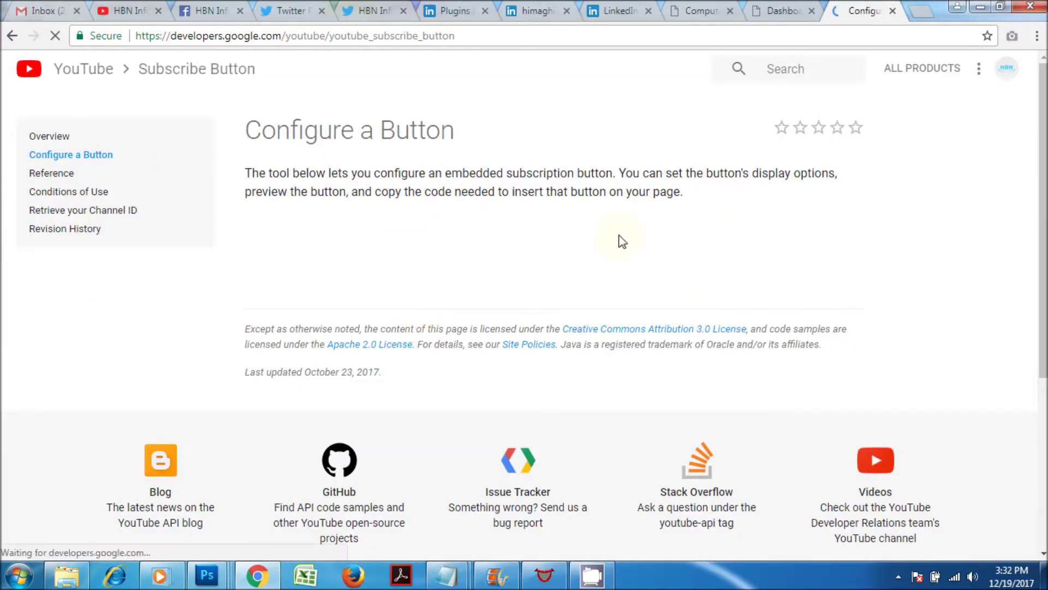
scroll(636, 218, "down", 5)
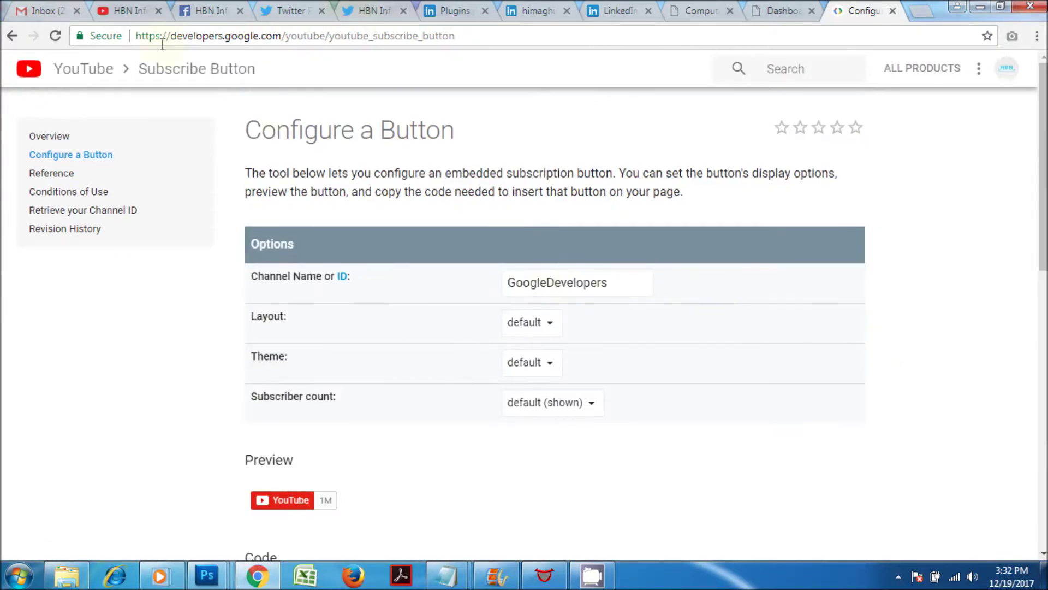
Step: Copy the channel ID from the web address of the HBN Infotech - Tutorials YouTube channel page
left_click(128, 12)
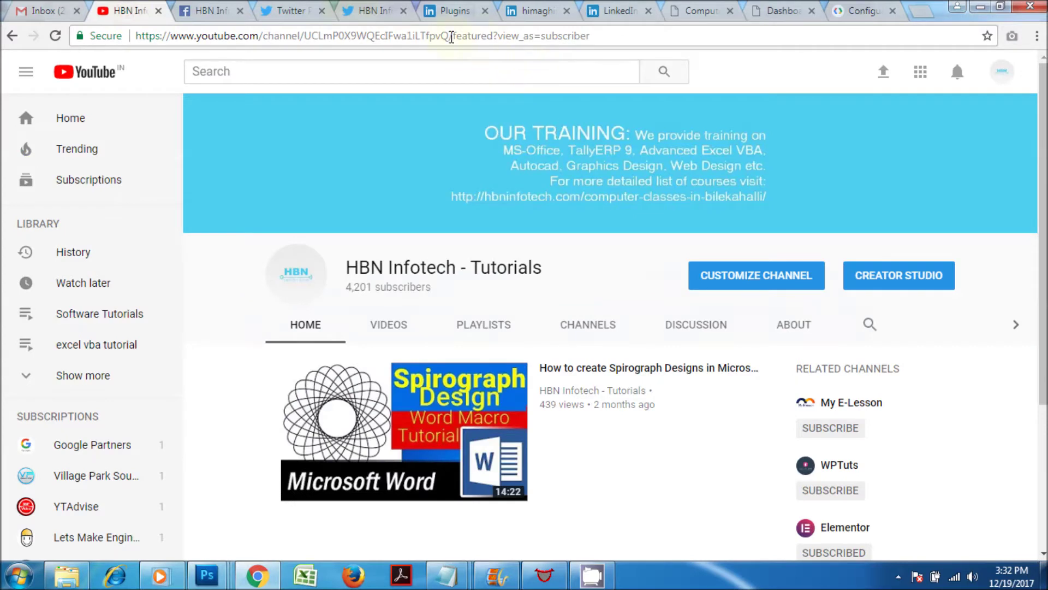
left_click_drag(451, 36, 307, 37)
key("ctrl+c")
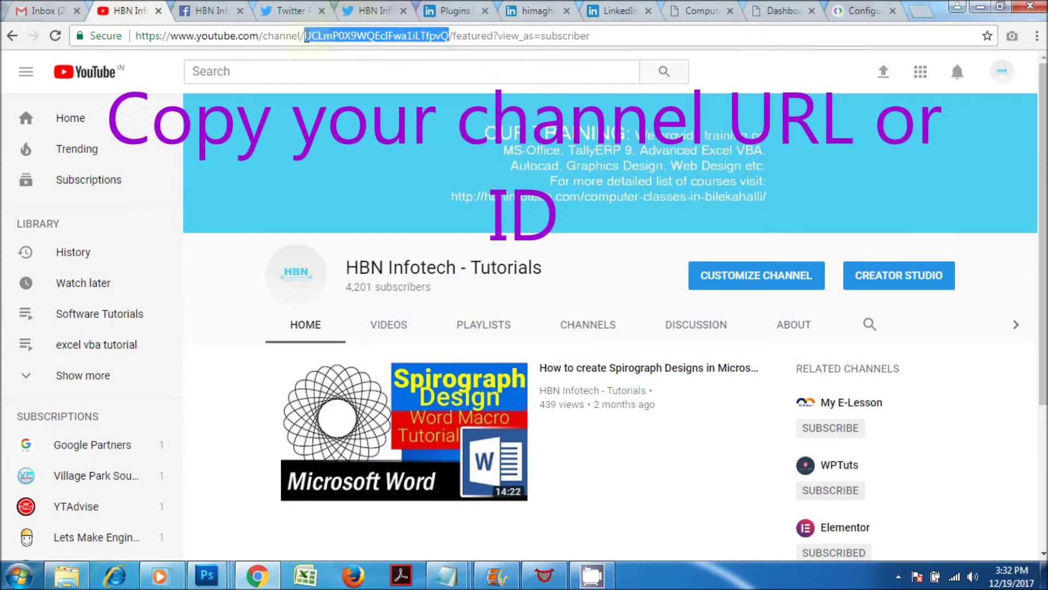
right_click(418, 35)
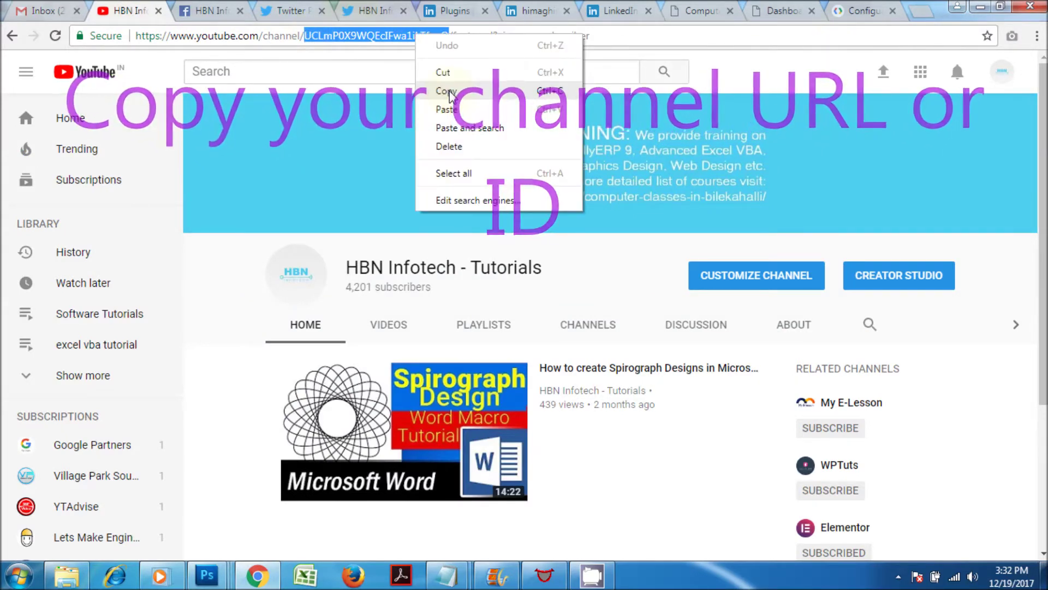
left_click(446, 91)
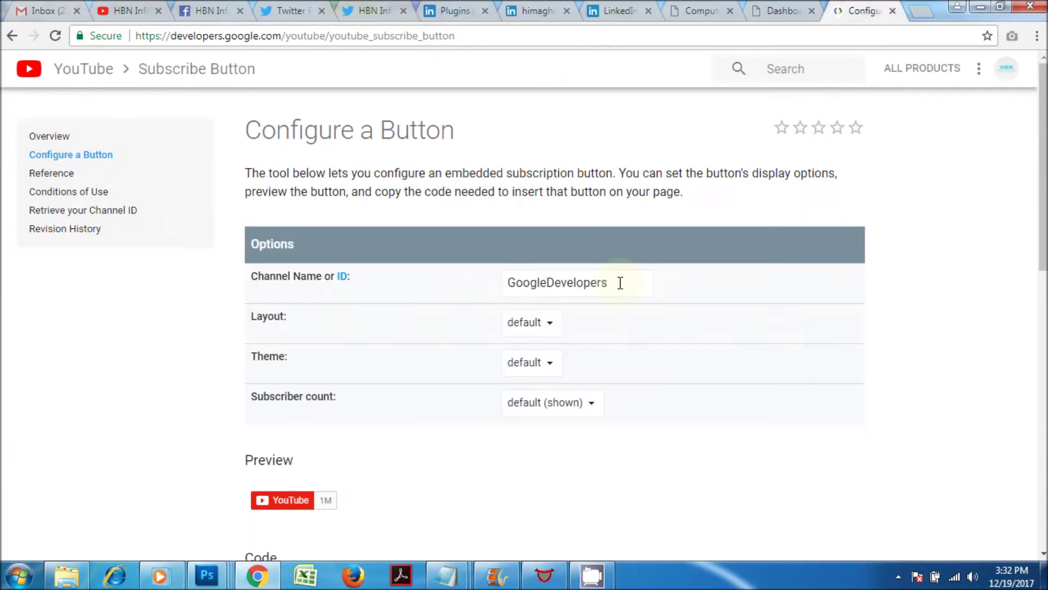
Step: Replace GoogleDevelopers in the subscribe button's channel name setting with the copied channel ID
left_click_drag(620, 282, 503, 276)
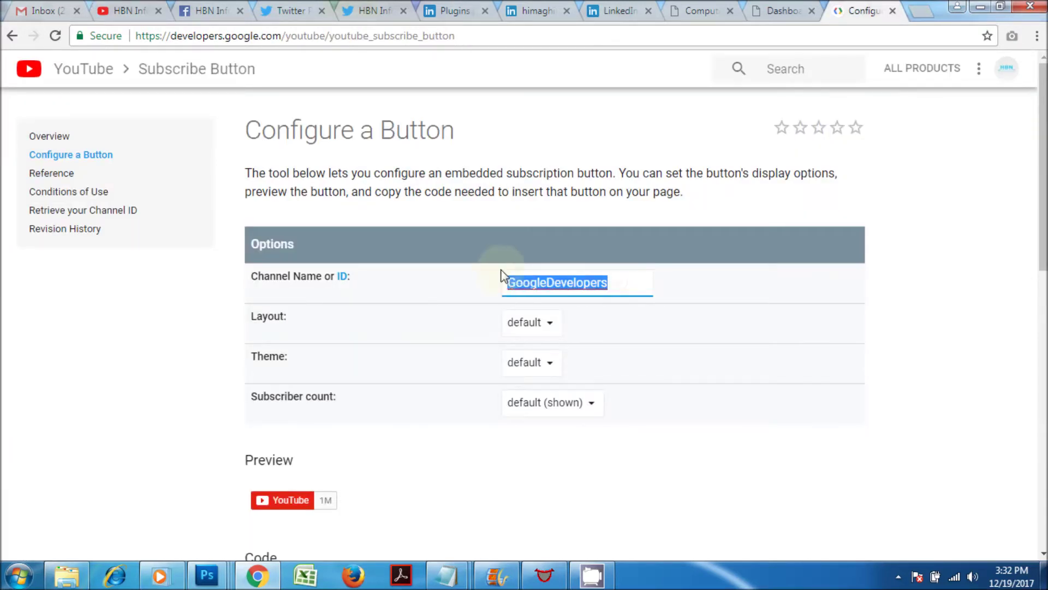
key("BackSpace")
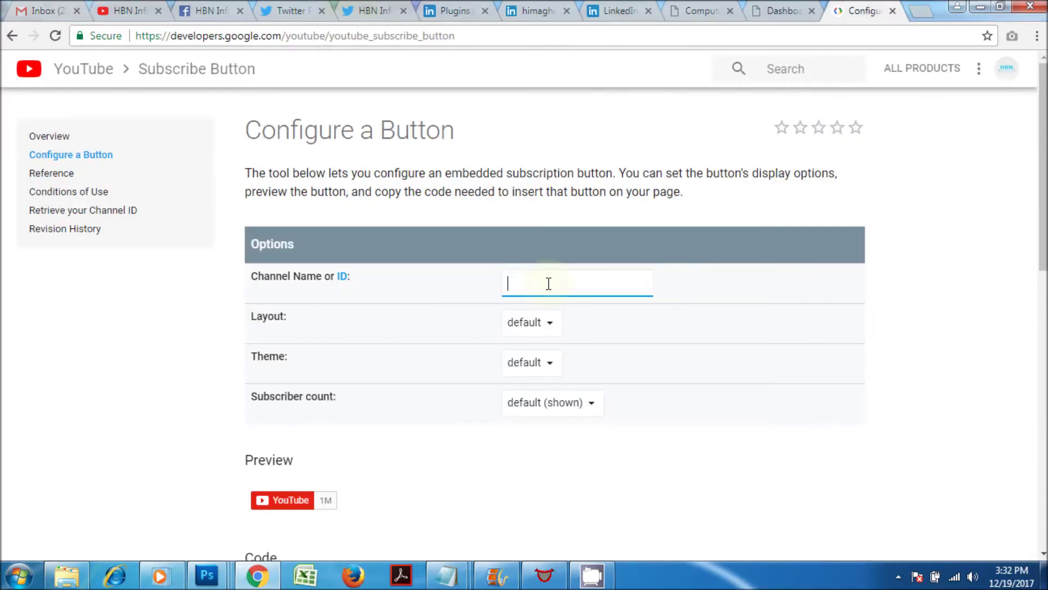
right_click(551, 290)
left_click(592, 378)
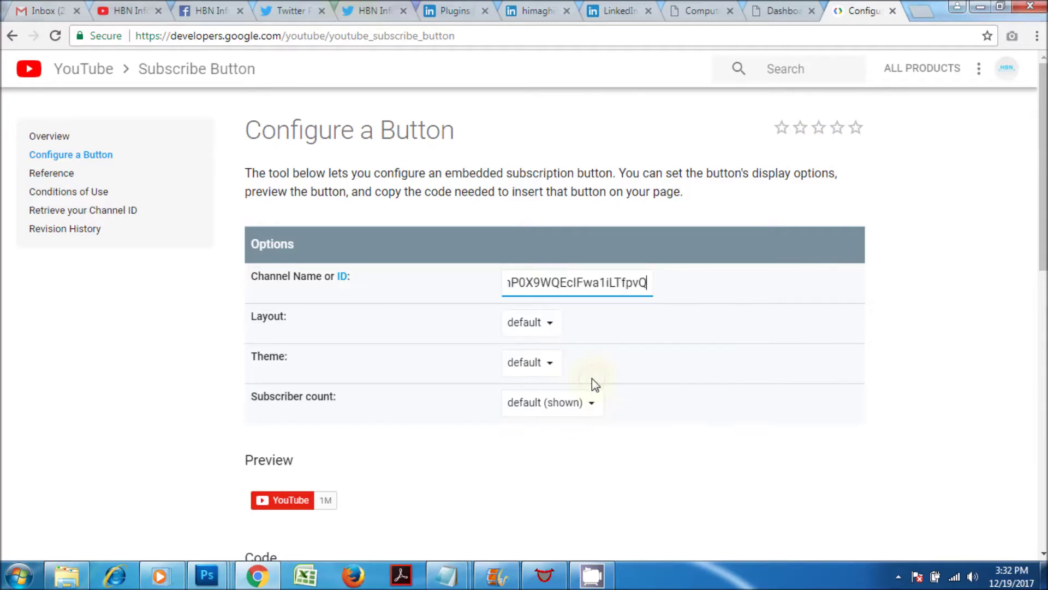
Step: Set the subscribe button's layout to full
left_click(546, 323)
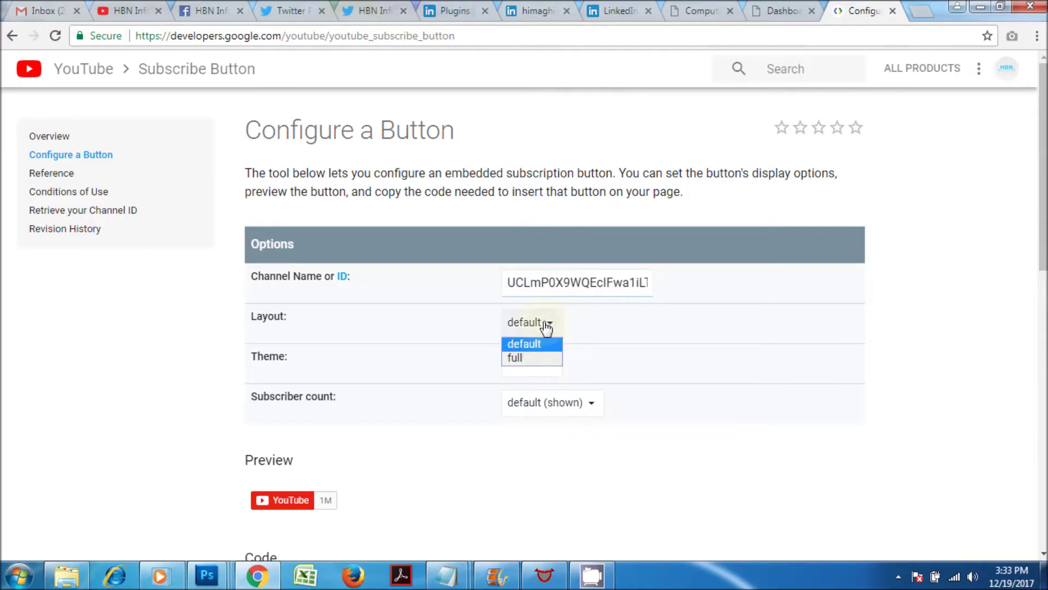
left_click(516, 359)
scroll(622, 351, "down", 3)
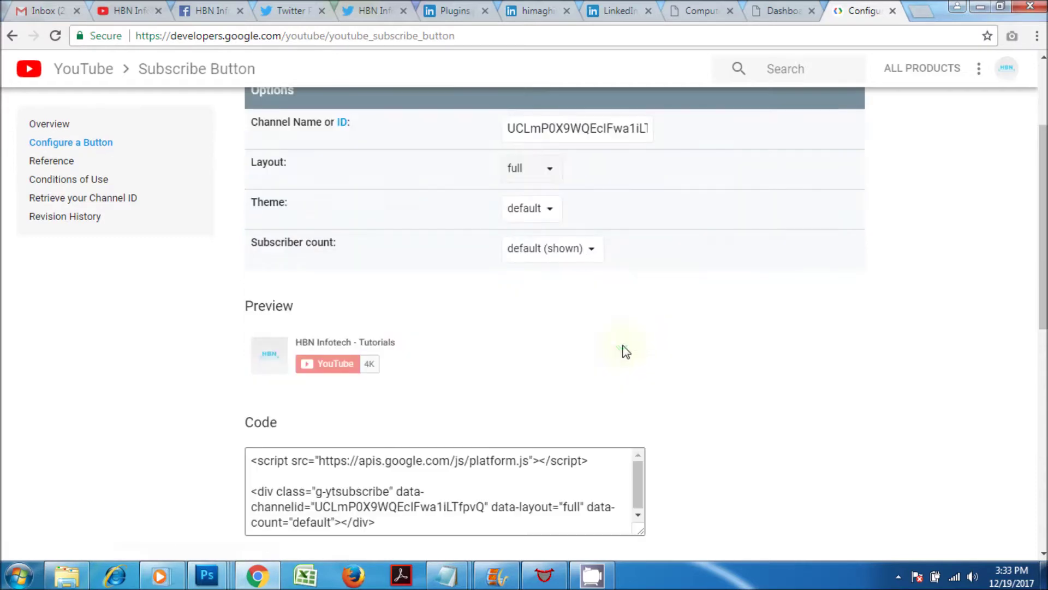
Step: Try the dark theme and the default layout for the button, and return to the default theme with the full layout
left_click(550, 209)
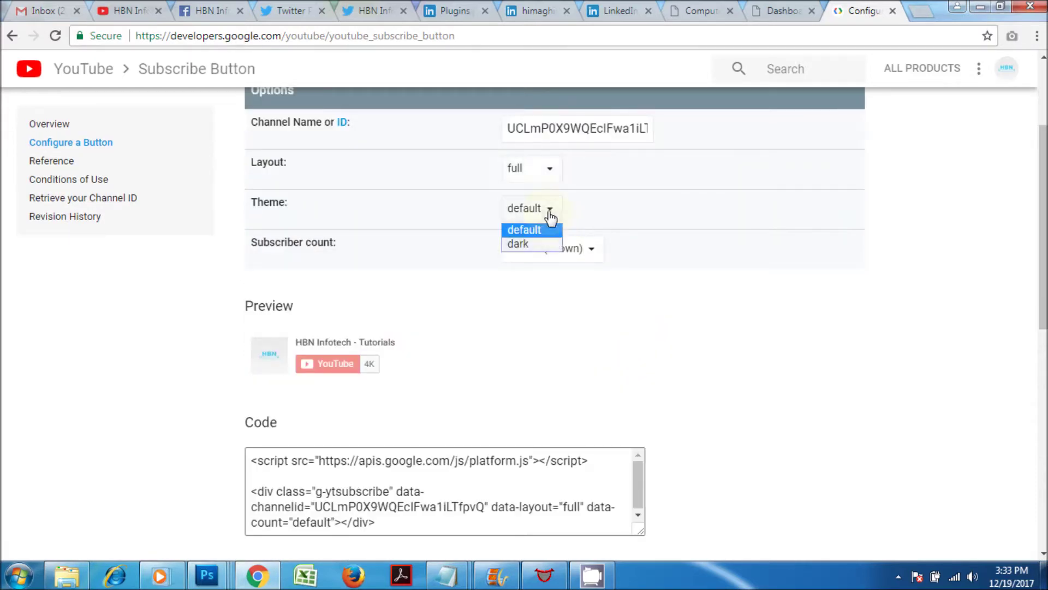
left_click(521, 244)
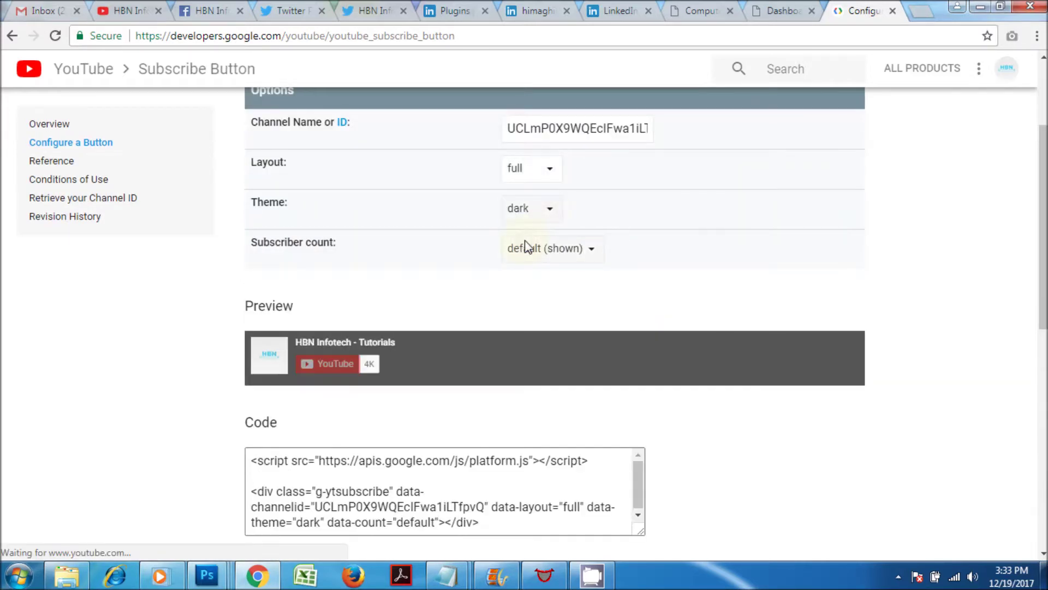
left_click(550, 169)
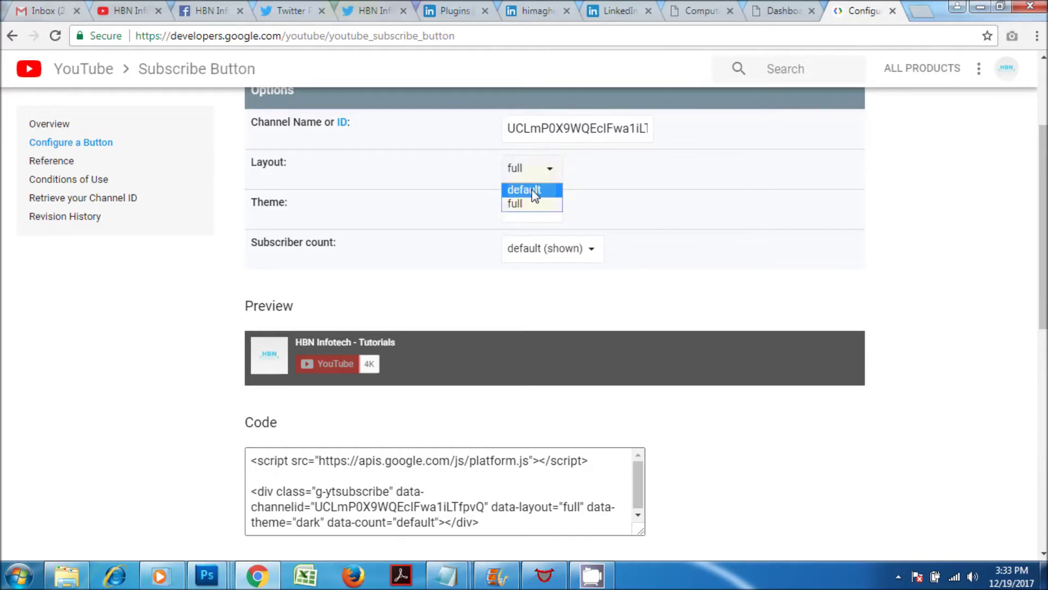
left_click(532, 190)
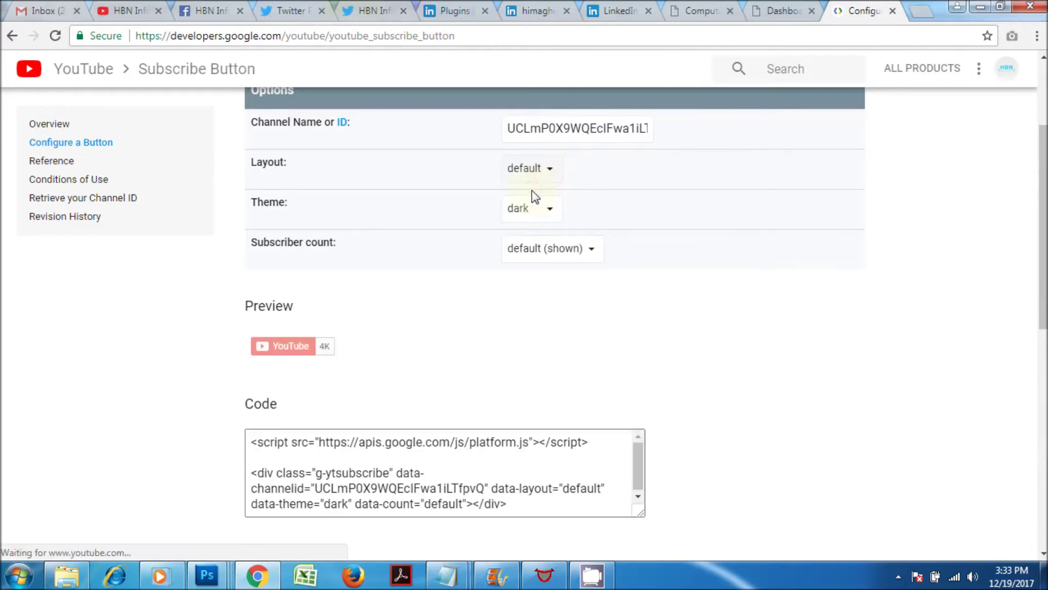
left_click(553, 213)
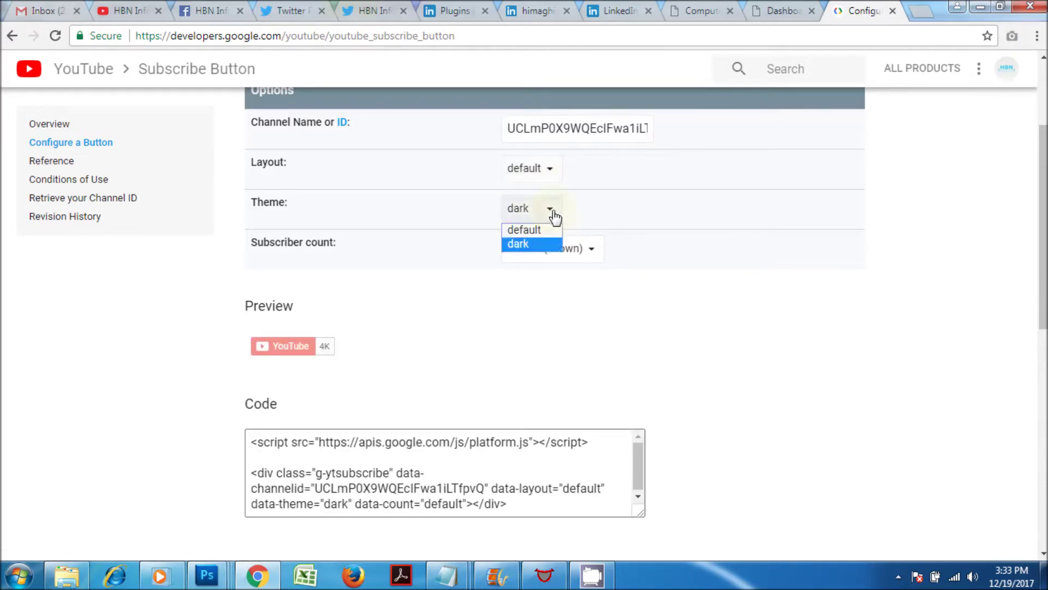
left_click(536, 234)
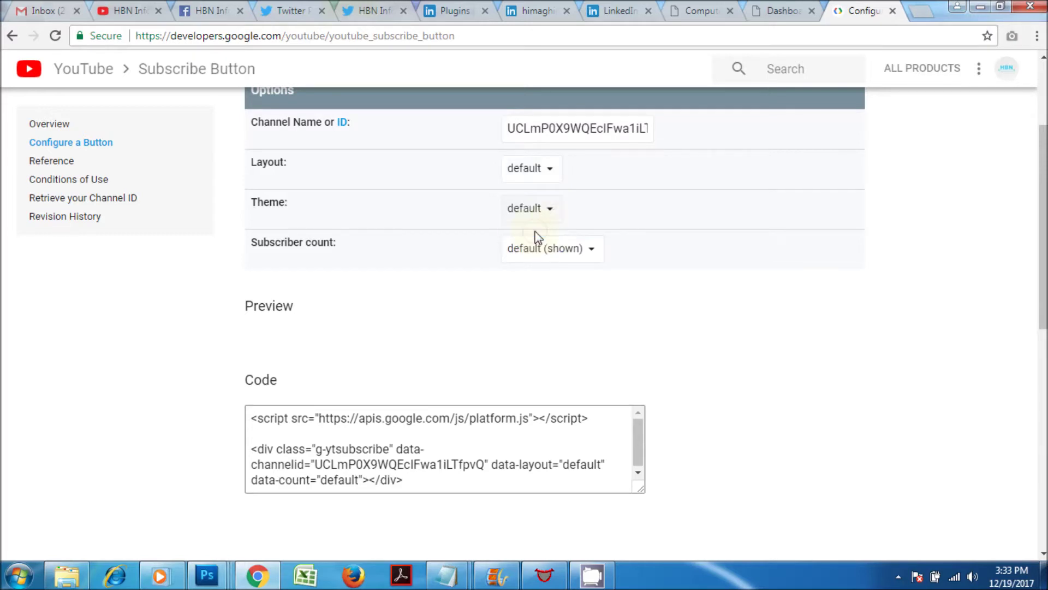
left_click(547, 175)
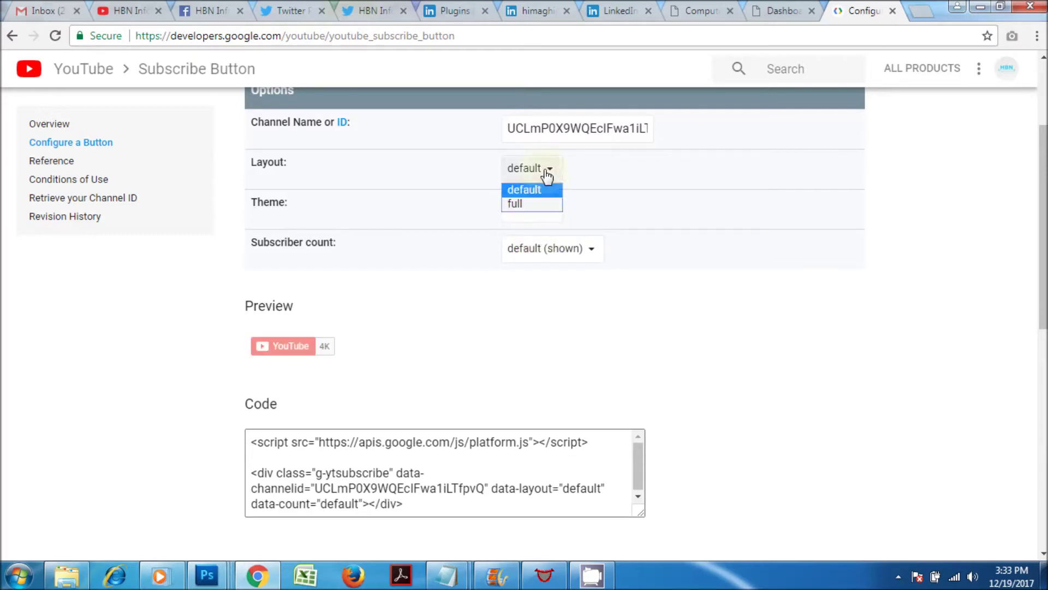
left_click(517, 204)
Step: Enlarge the generated code box and copy the entire subscribe button code
scroll(552, 239, "down", 4)
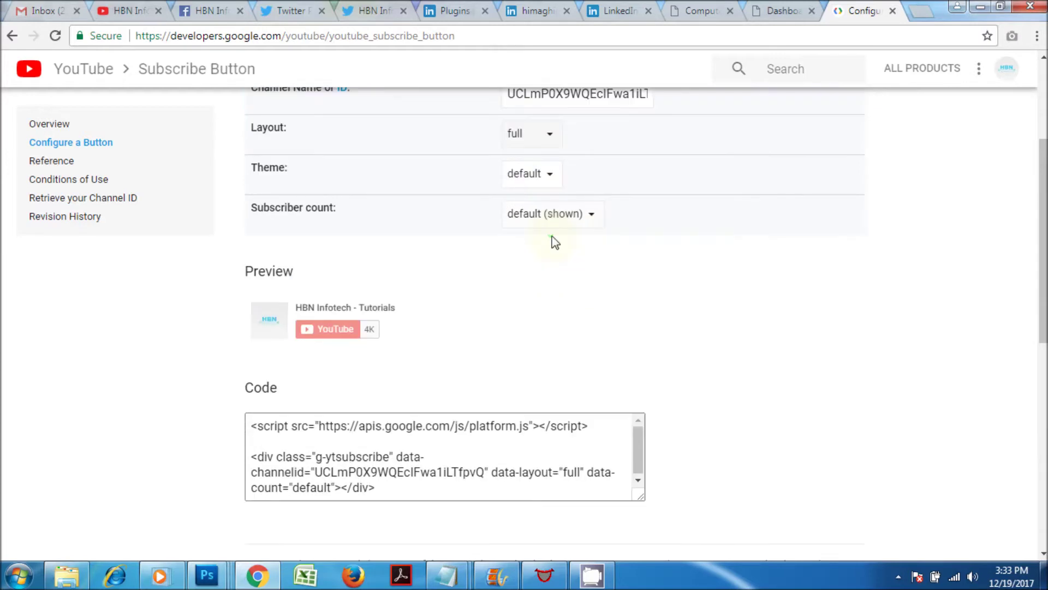
left_click_drag(644, 302, 642, 334)
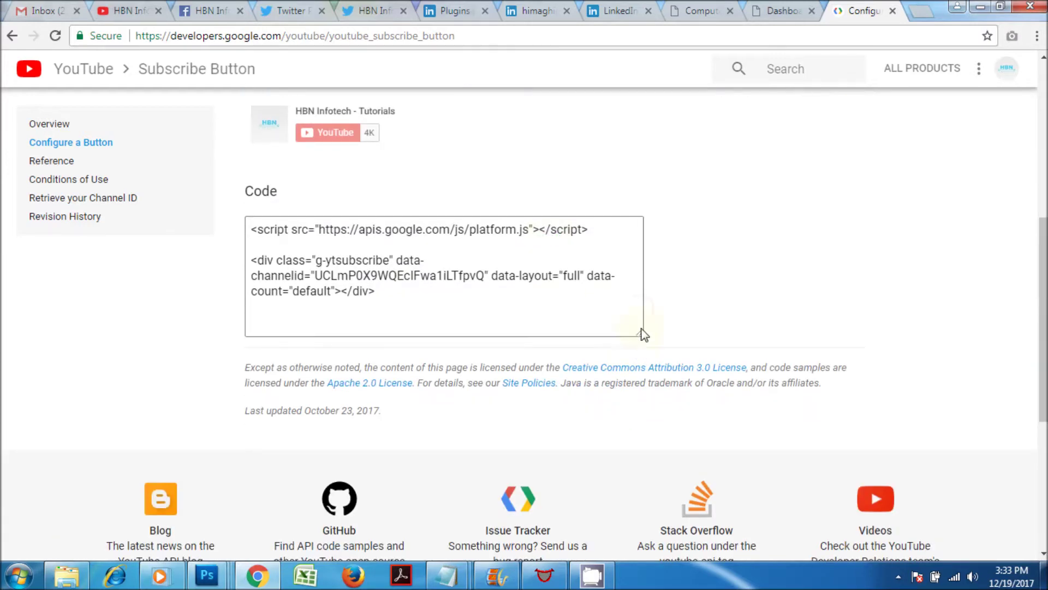
left_click_drag(403, 296, 251, 229)
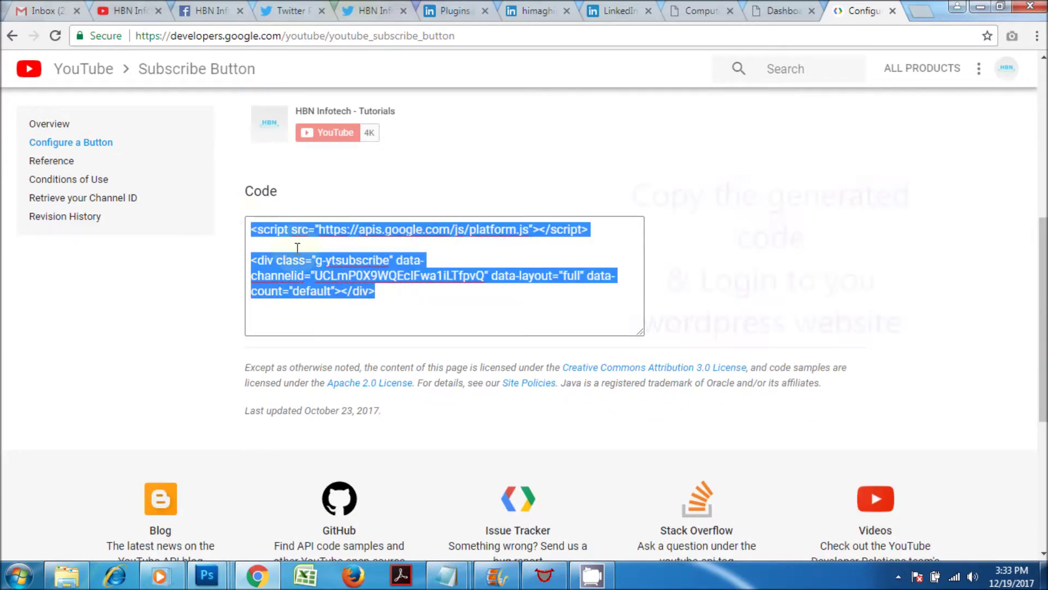
right_click(312, 235)
left_click(350, 263)
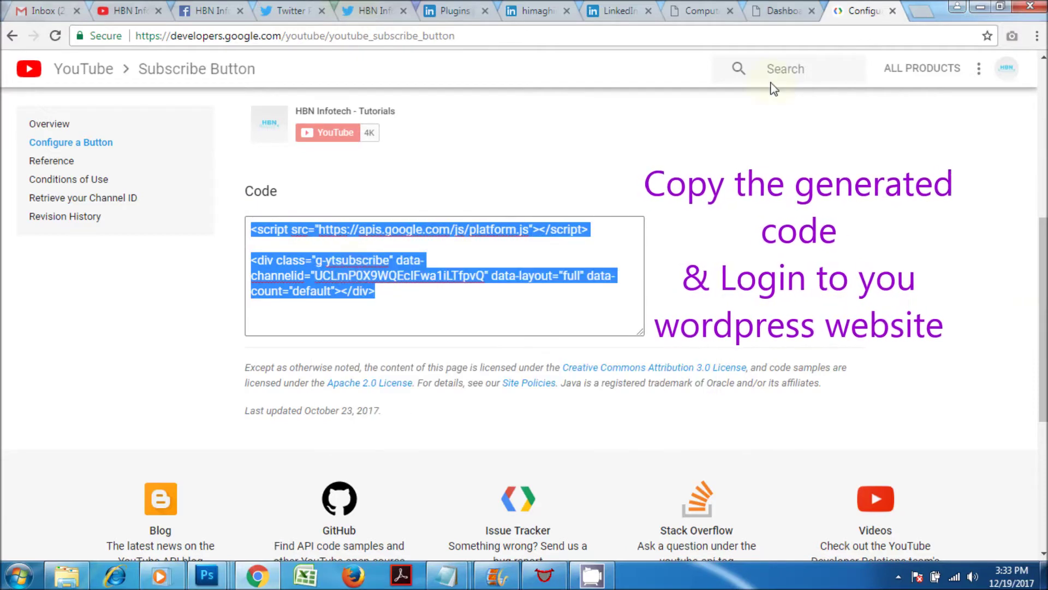
Step: Switch to the WordPress dashboard of hbninfotech.com and open its Widgets page
left_click(788, 12)
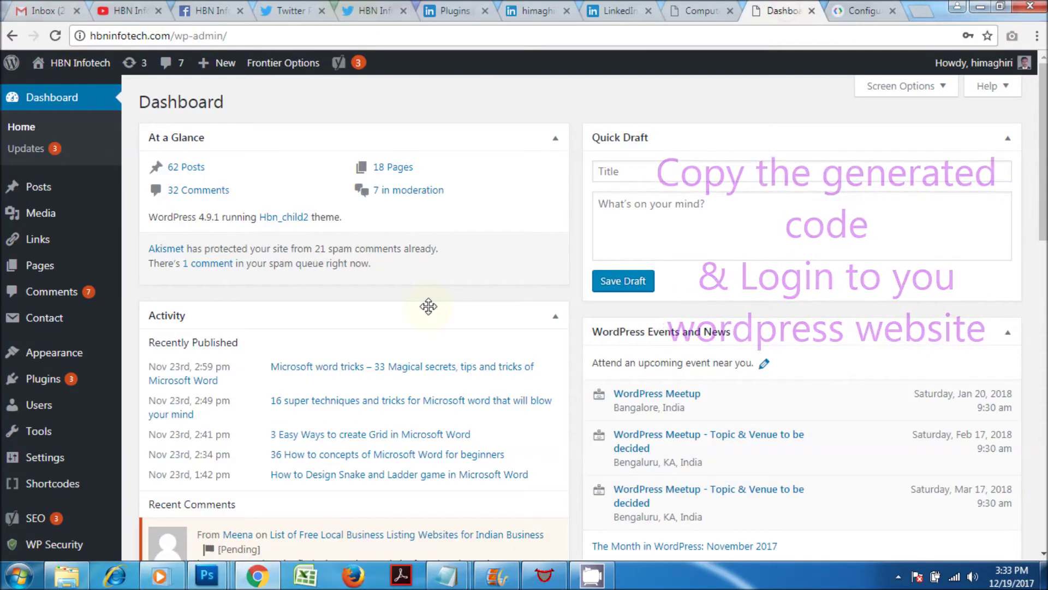
mouse_move(64, 359)
left_click(153, 372)
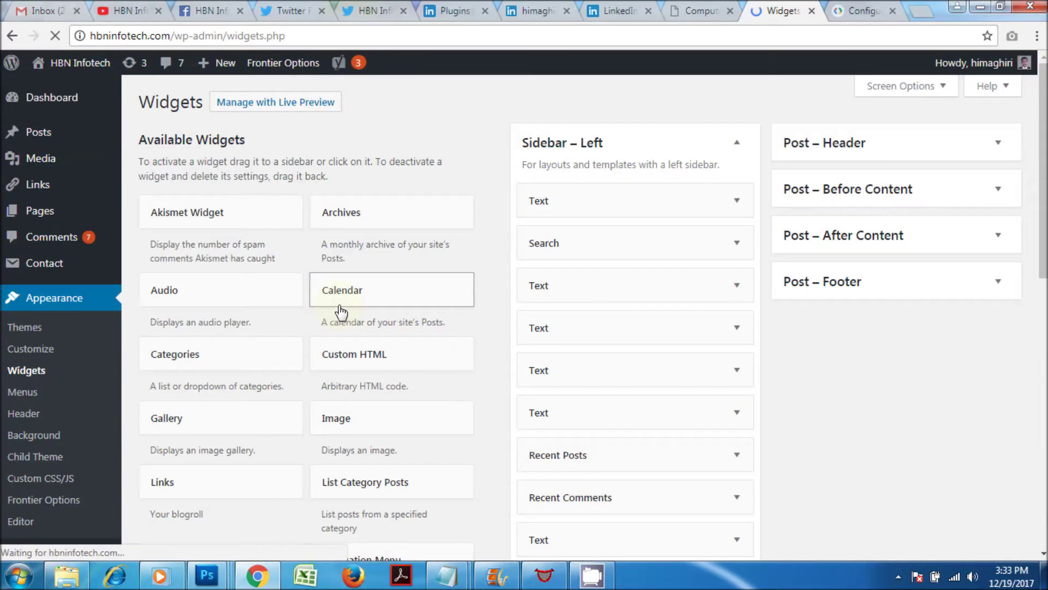
Step: Add a new Text widget to the Sidebar – Left area
scroll(300, 310, "down", 1)
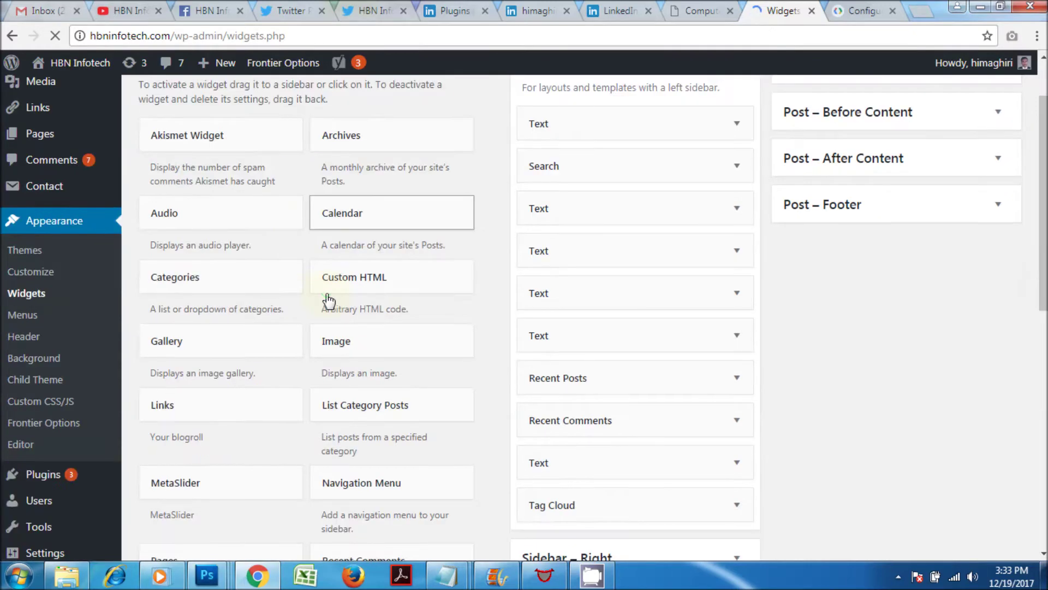
scroll(328, 300, "down", 2)
scroll(335, 330, "down", 4)
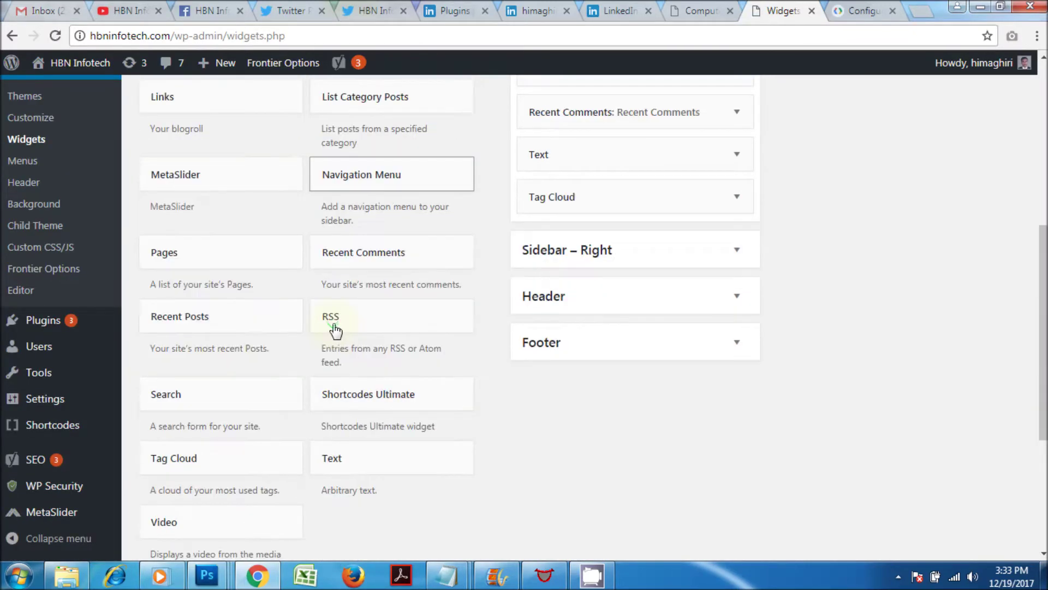
left_click(362, 318)
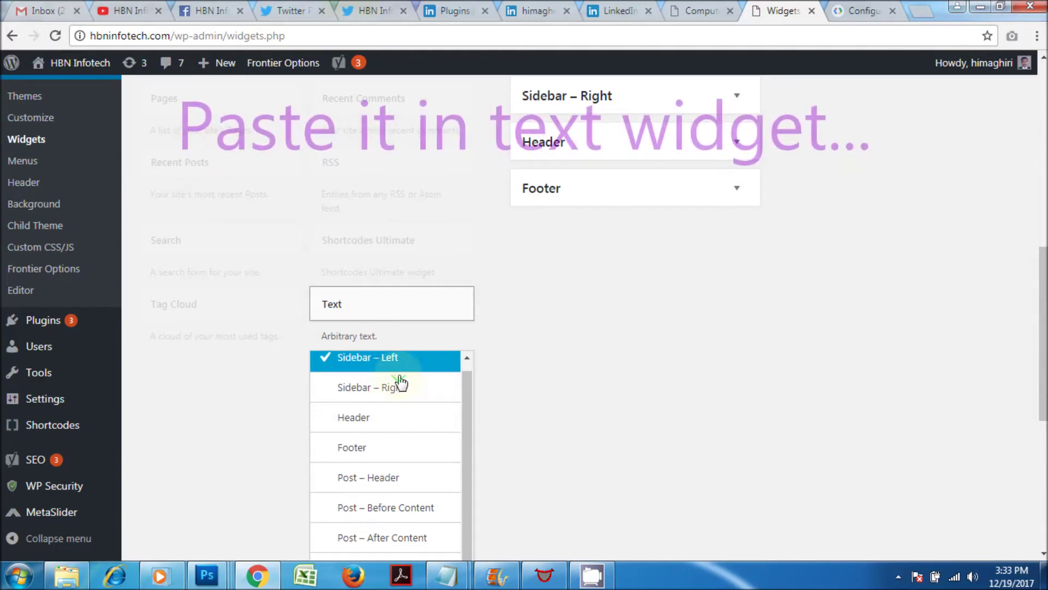
scroll(434, 436, "down", 3)
left_click(425, 374)
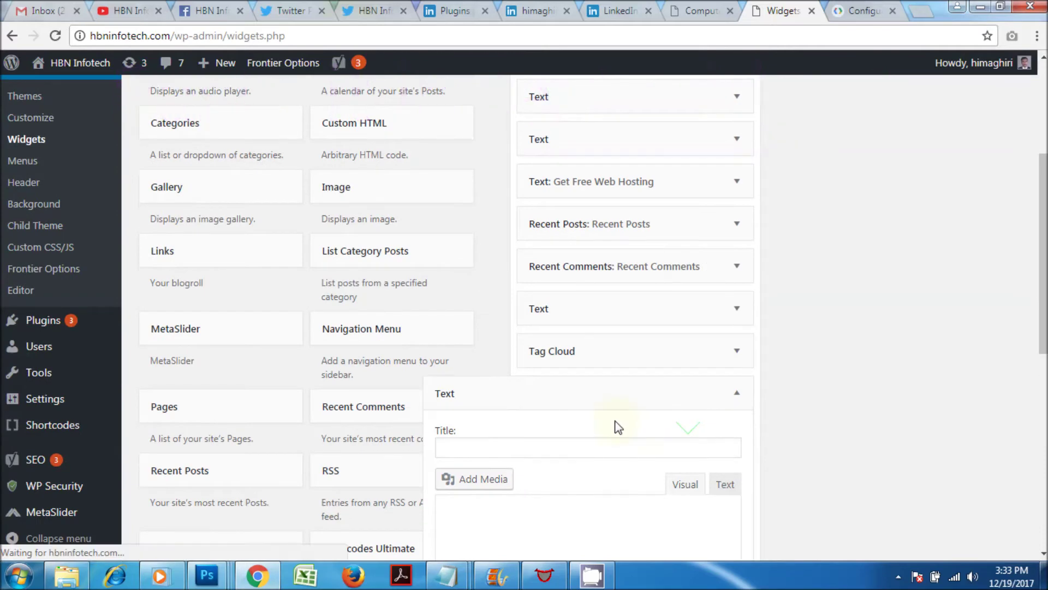
Step: Paste the copied subscribe button code into the new Text widget as raw HTML, replacing the escaped version from visual mode
left_click(568, 414)
key("ctrl+v")
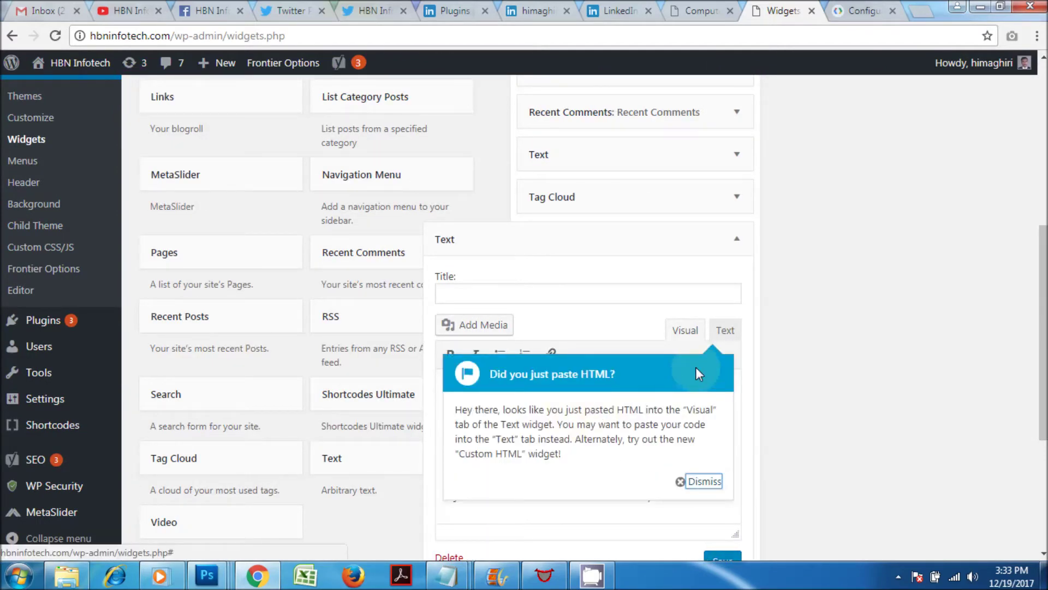
left_click(724, 330)
left_click(644, 454)
key("ctrl+a")
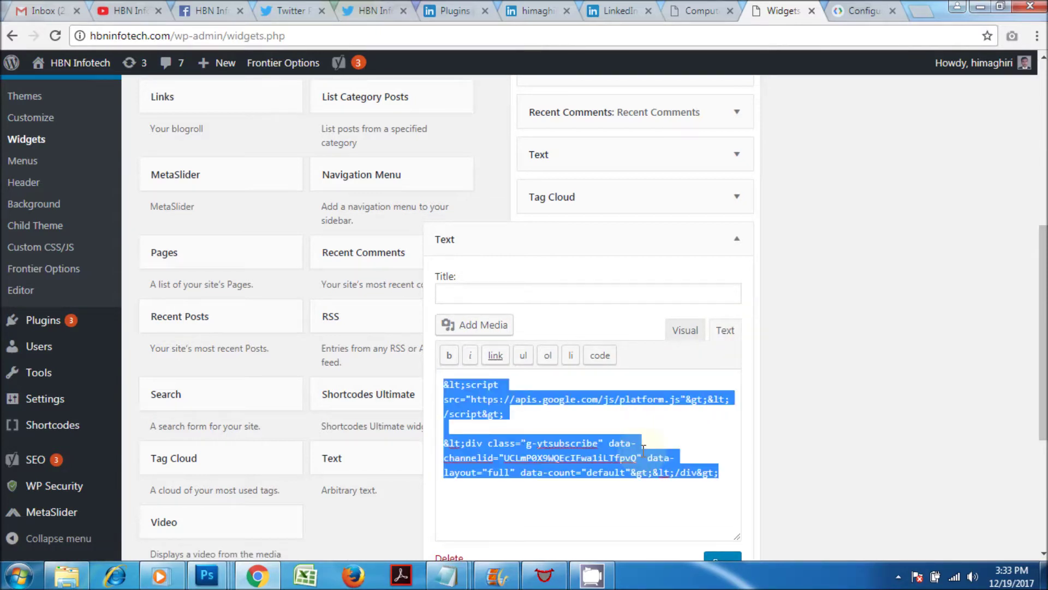
key("BackSpace")
key("ctrl+v")
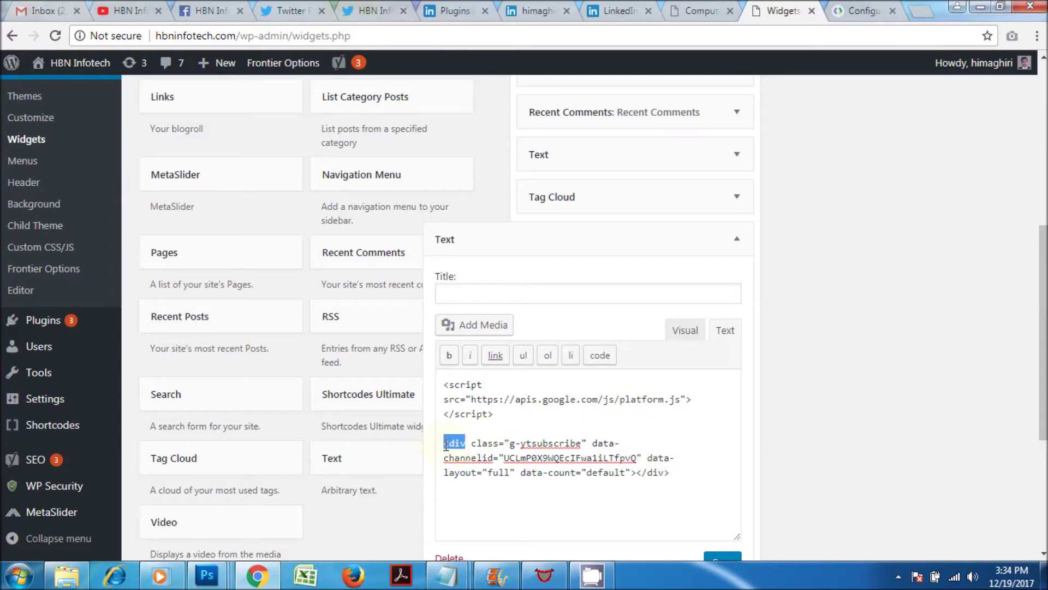
Step: Enclose the subscribe button code in the Text widget within an opening <div> and a closing </div> tag
key("ctrl+c")
left_click(445, 385)
key("ctrl+v")
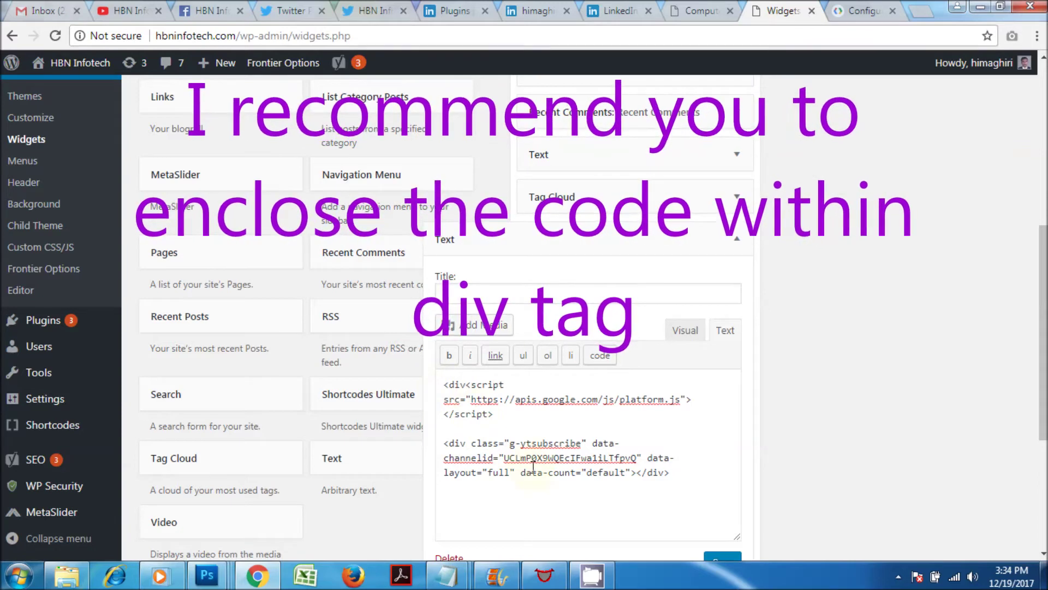
left_click_drag(671, 472, 638, 475)
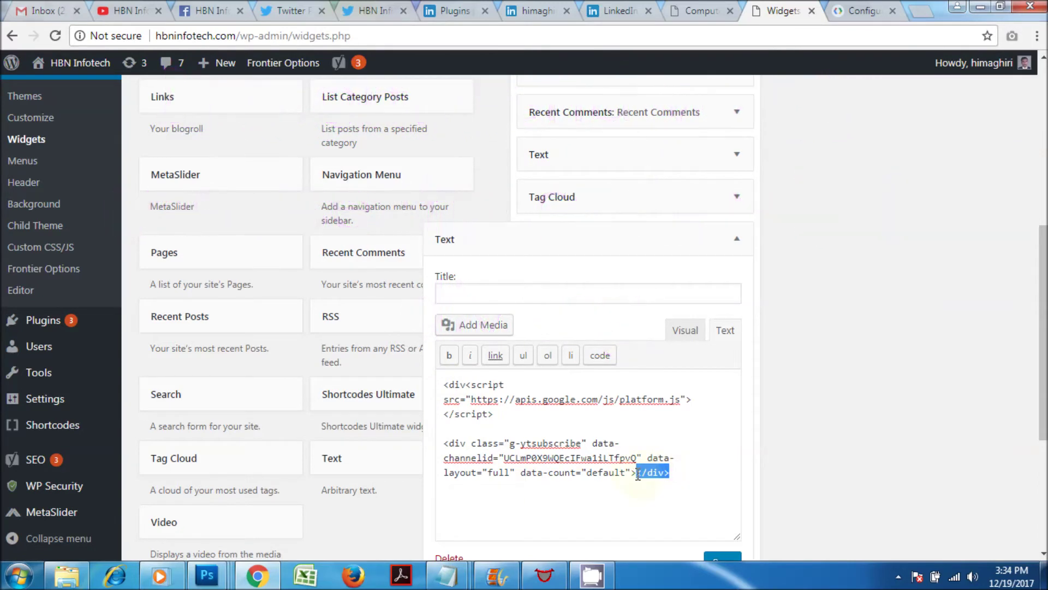
left_click_drag(466, 386, 446, 386)
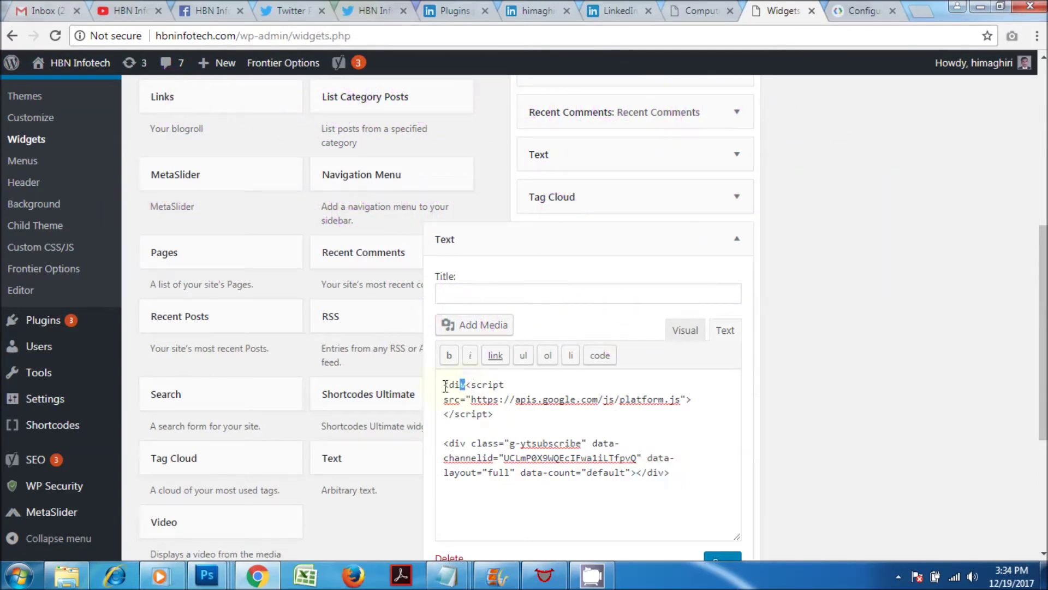
key("ctrl+v")
key("BackSpace")
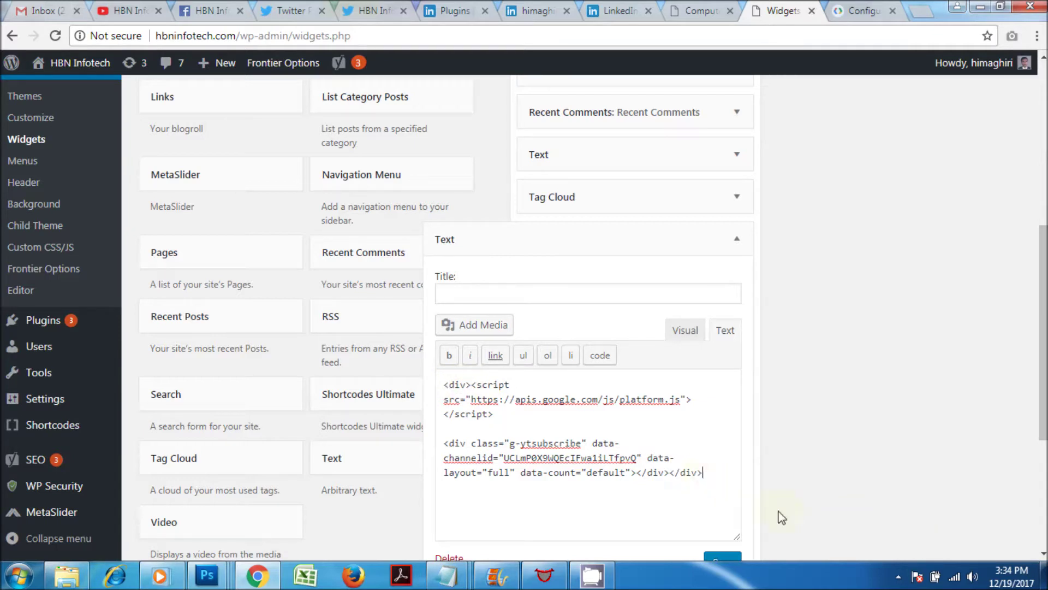
Step: Title the Text widget YouTube, save it and collapse it
scroll(740, 475, "down", 4)
scroll(732, 437, "up", 1)
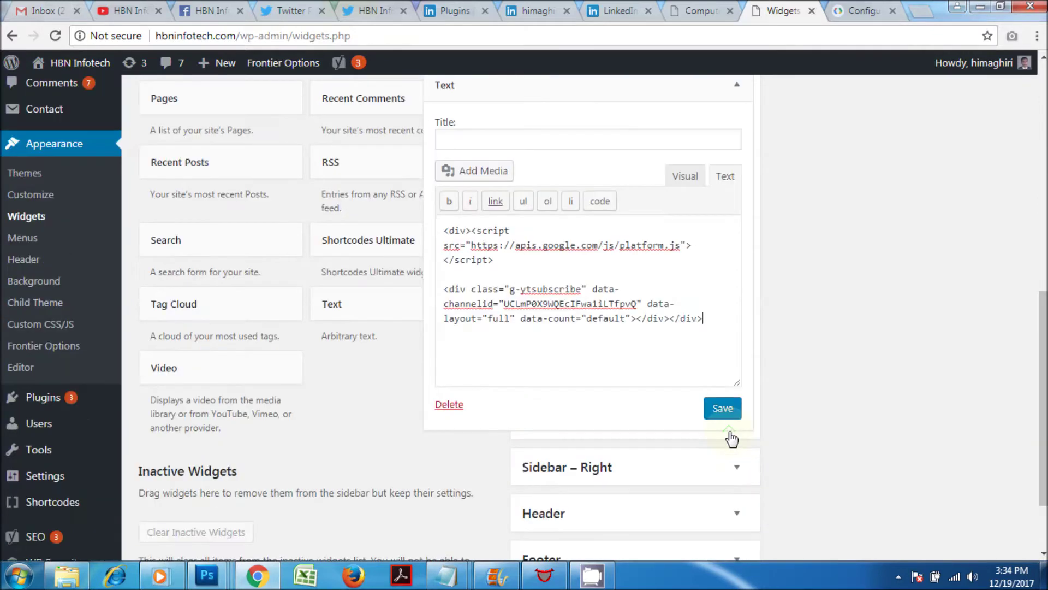
left_click(614, 143)
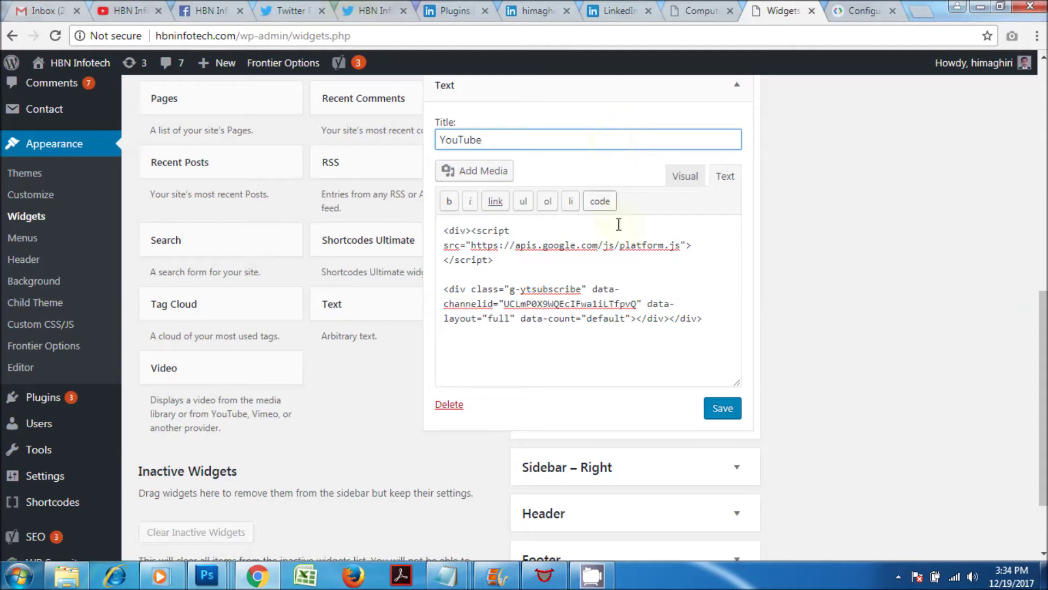
left_click(738, 411)
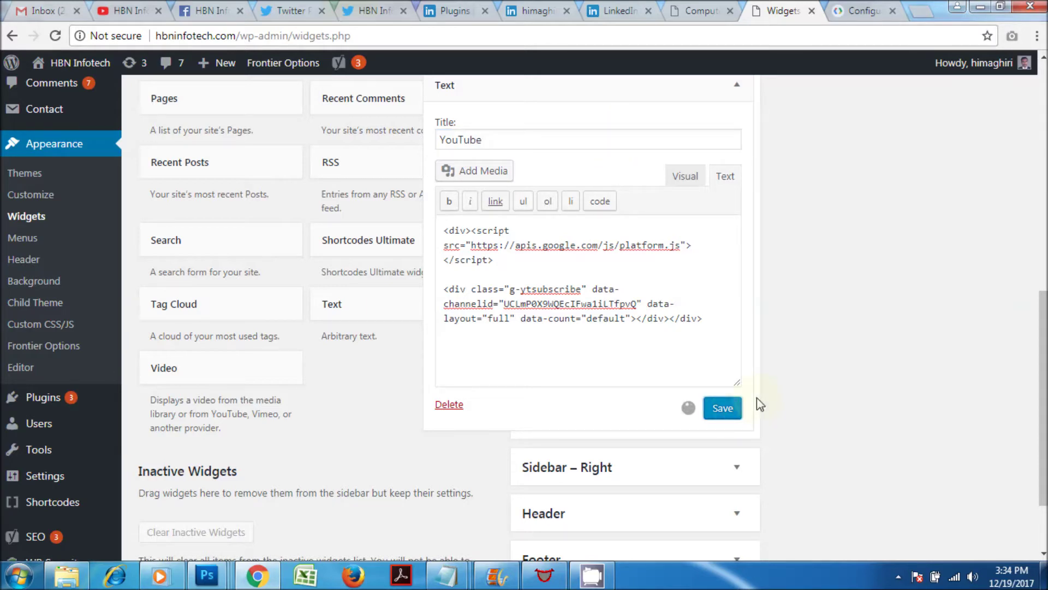
scroll(757, 405, "up", 3)
left_click(737, 240)
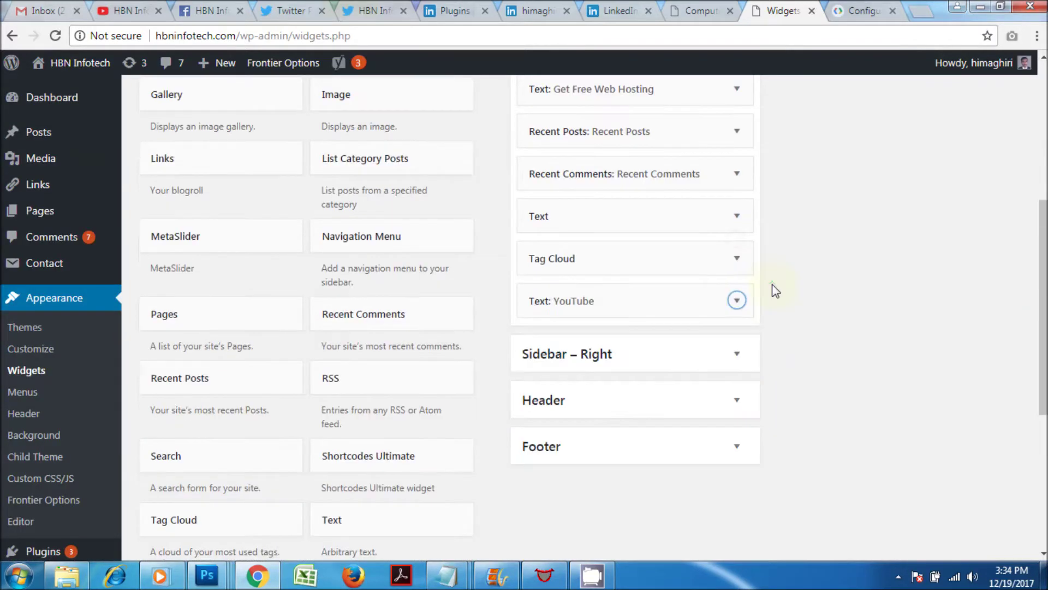
Step: Move the YouTube Text widget up in Sidebar – Left so it sits directly below the Search widget
scroll(710, 333, "up", 1)
scroll(637, 393, "up", 2)
left_click_drag(604, 468, 622, 136)
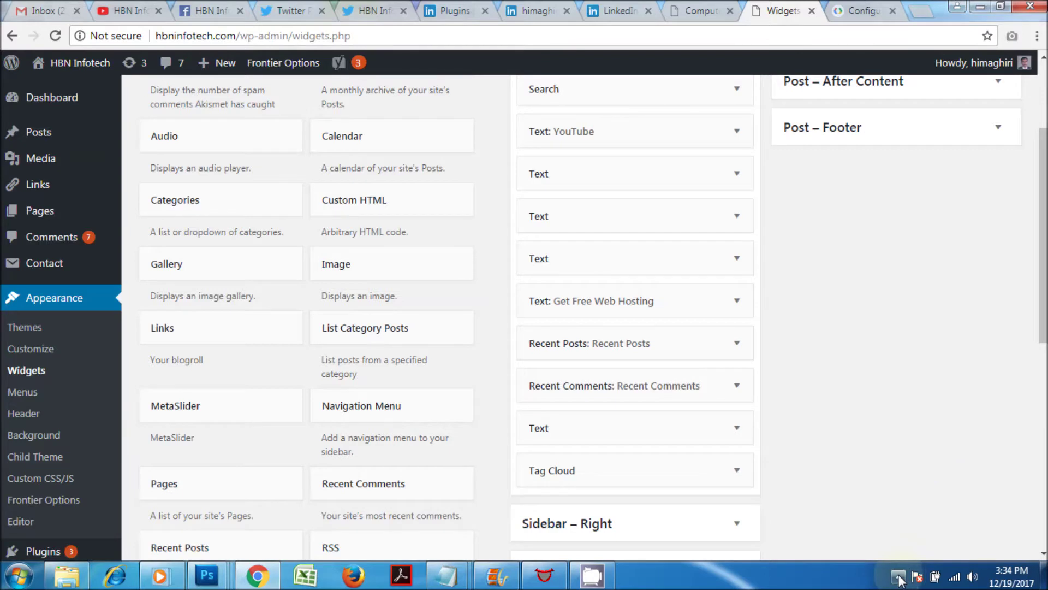
scroll(901, 391, "up", 3)
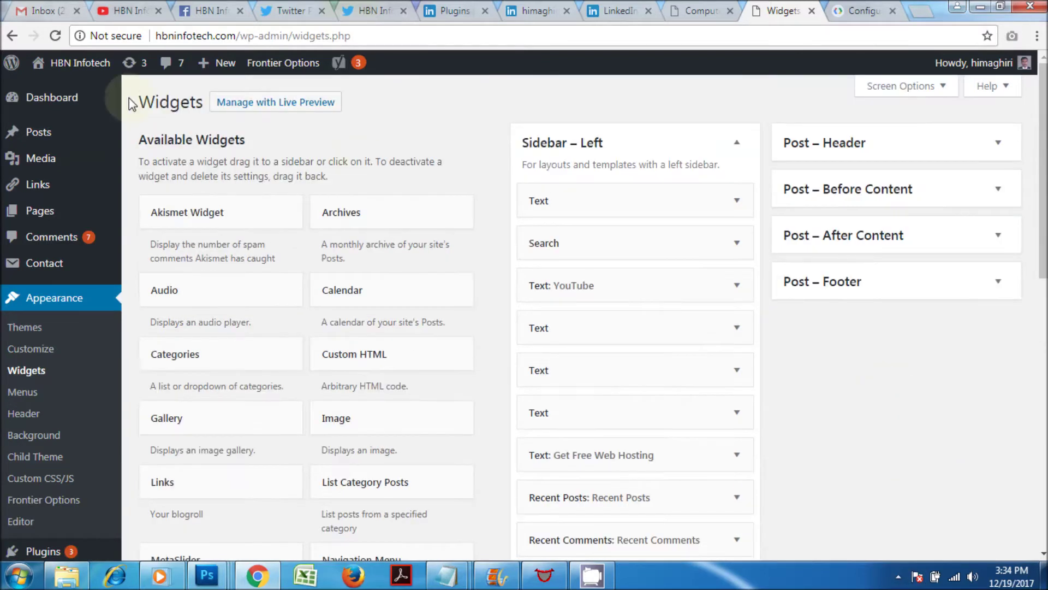
Step: Save the moved YouTube Text widget again and collapse it
mouse_move(82, 63)
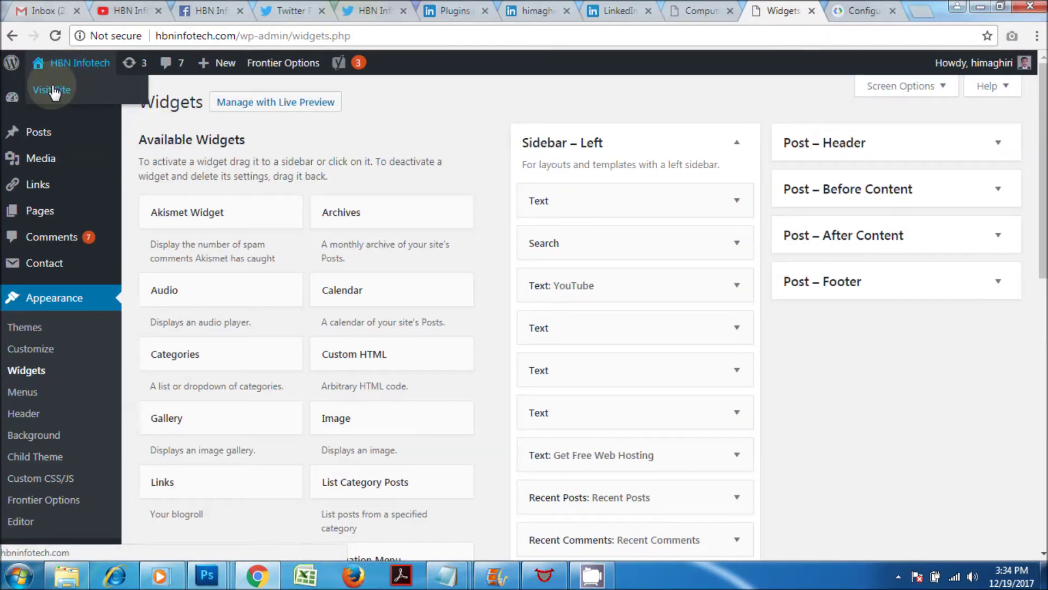
left_click(53, 90)
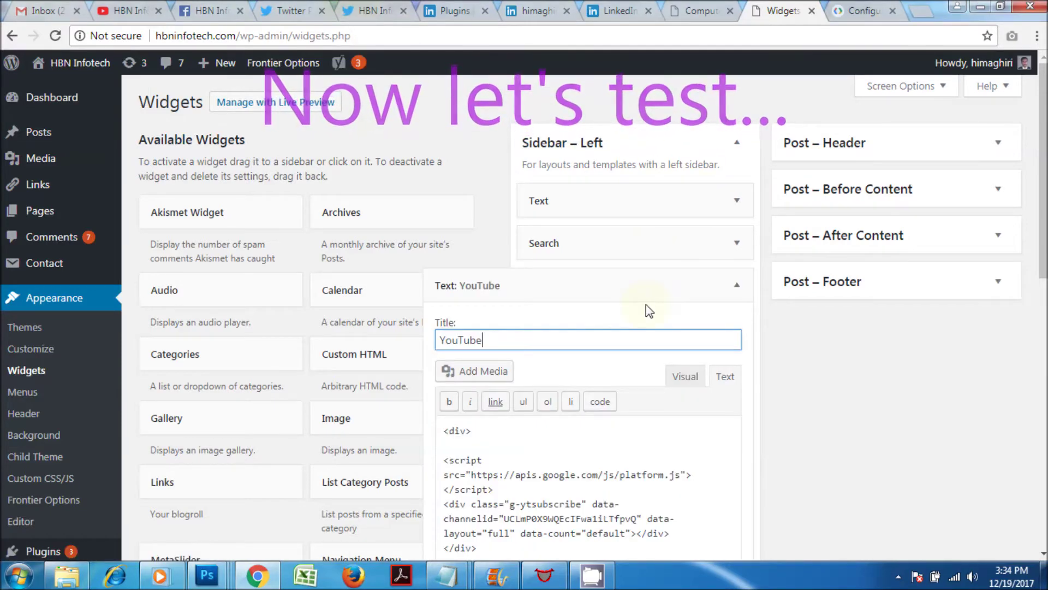
scroll(646, 303, "down", 3)
left_click(722, 468)
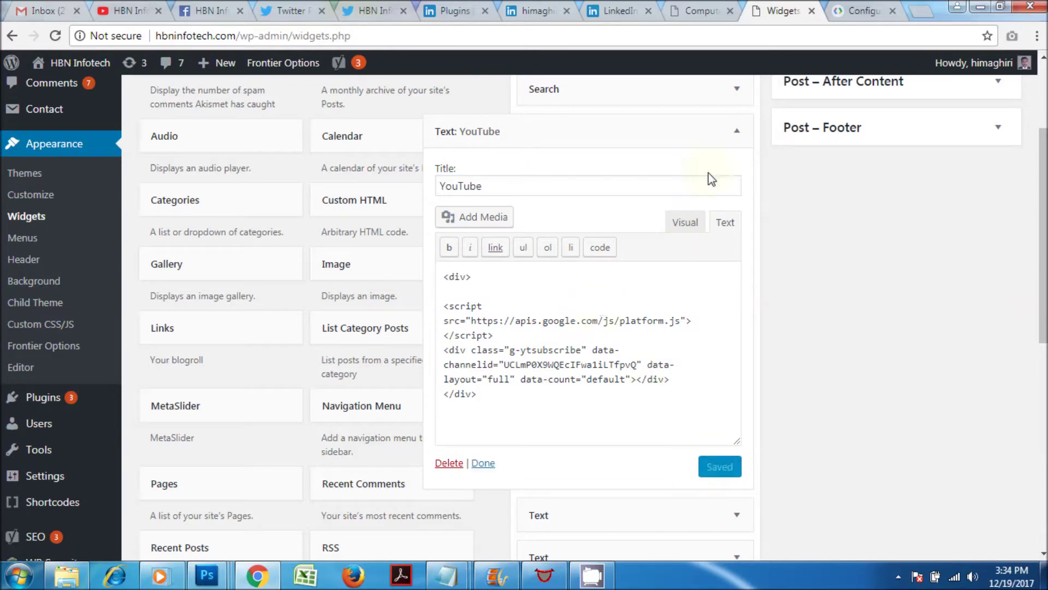
left_click(735, 136)
scroll(114, 100, "up", 3)
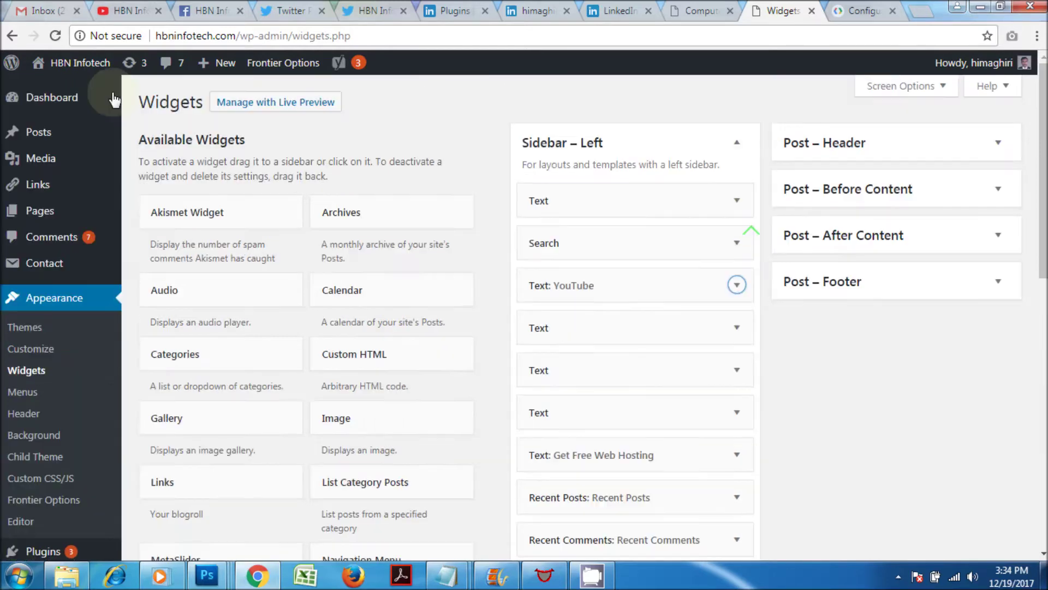
Step: Visit the live HBN Infotech site and check the YouTube subscribe button in the left sidebar
mouse_move(44, 66)
left_click(54, 90)
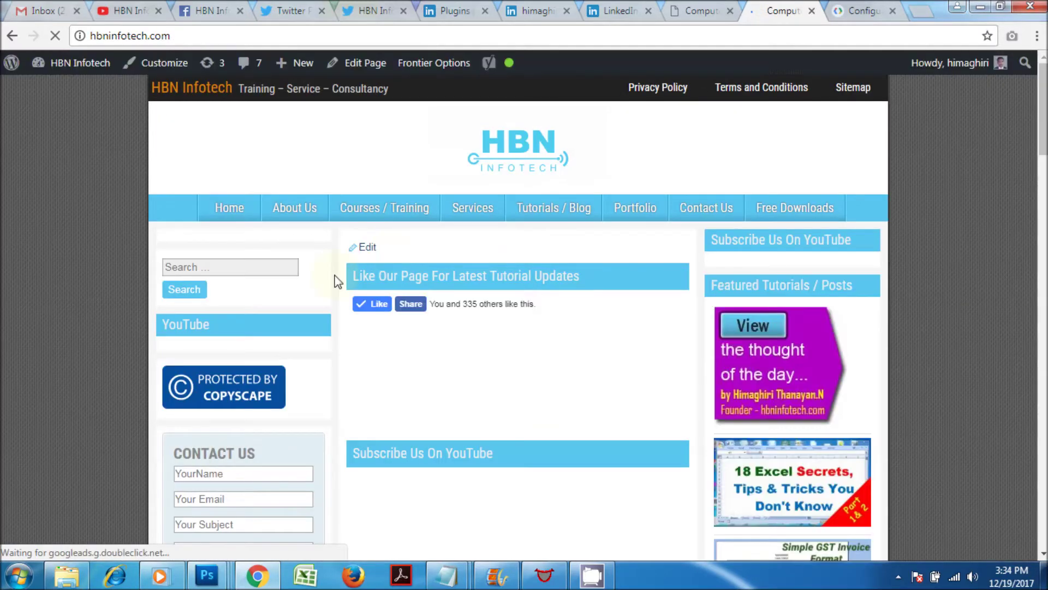
scroll(337, 282, "down", 1)
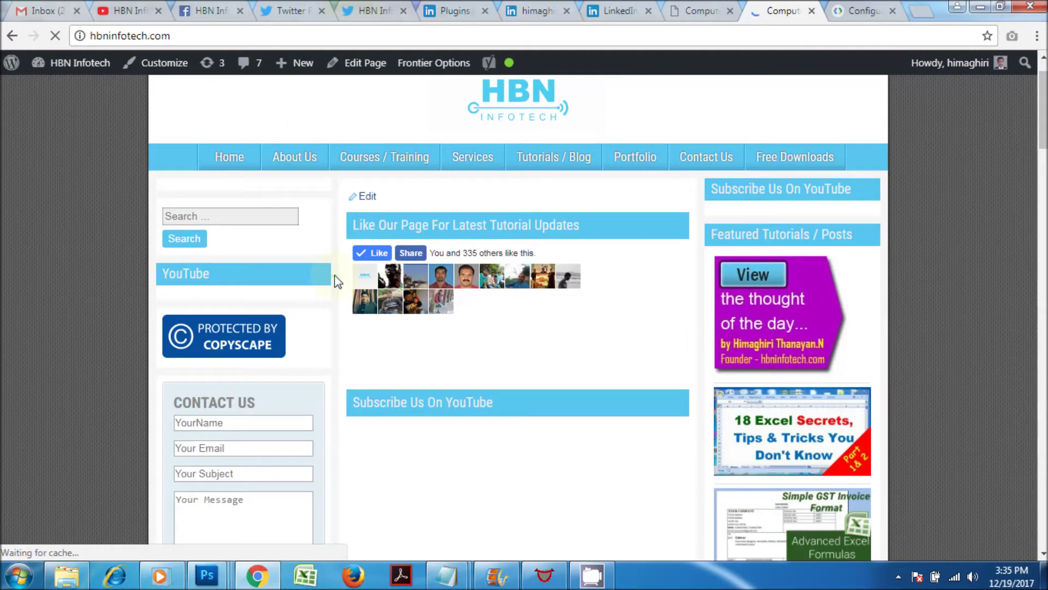
scroll(336, 281, "down", 1)
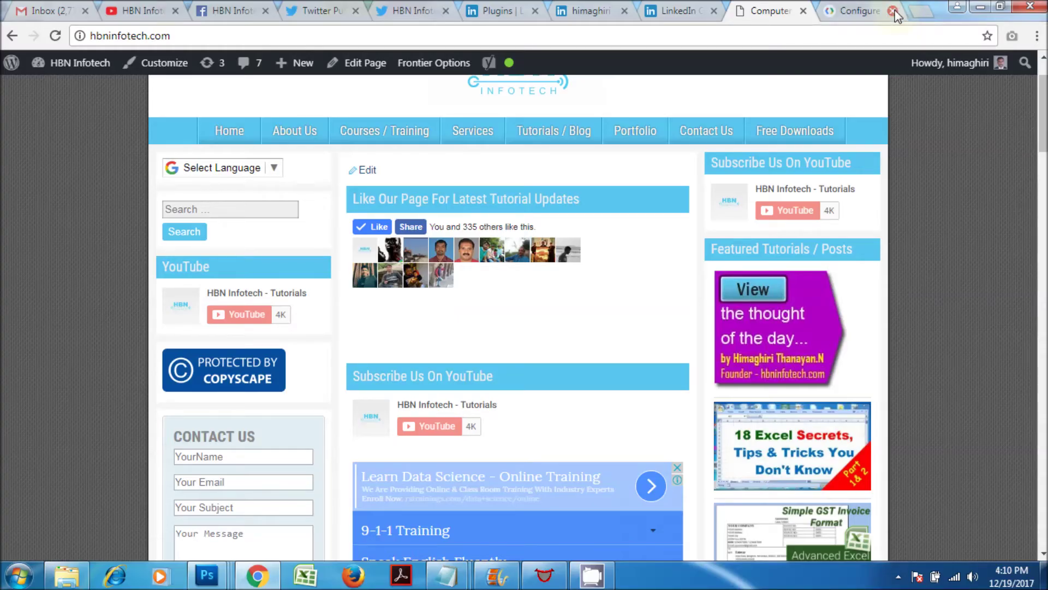
left_click(894, 11)
left_click(926, 13)
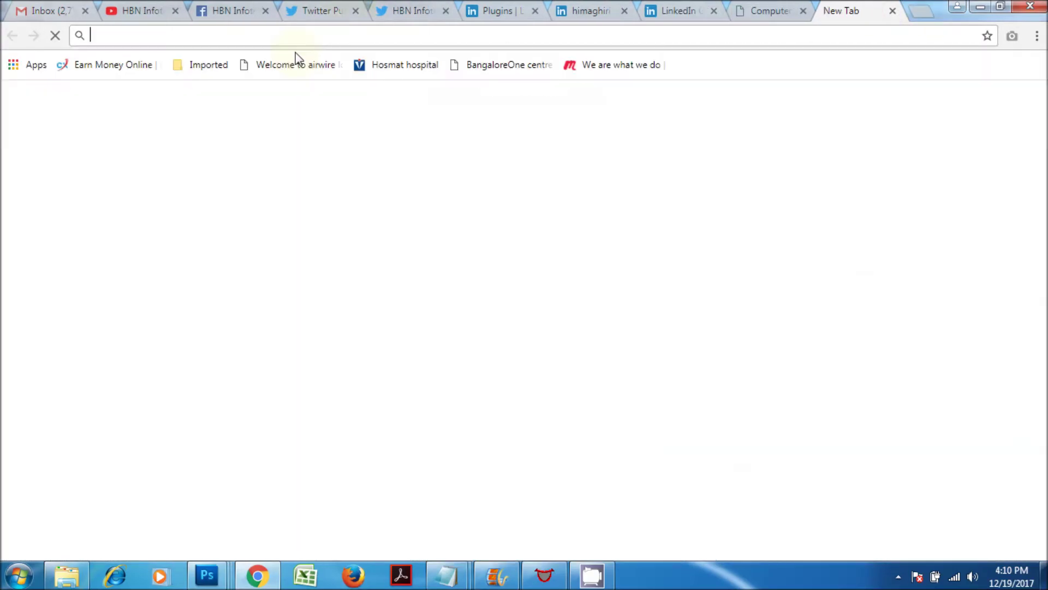
type("https://developers.facebook.com/")
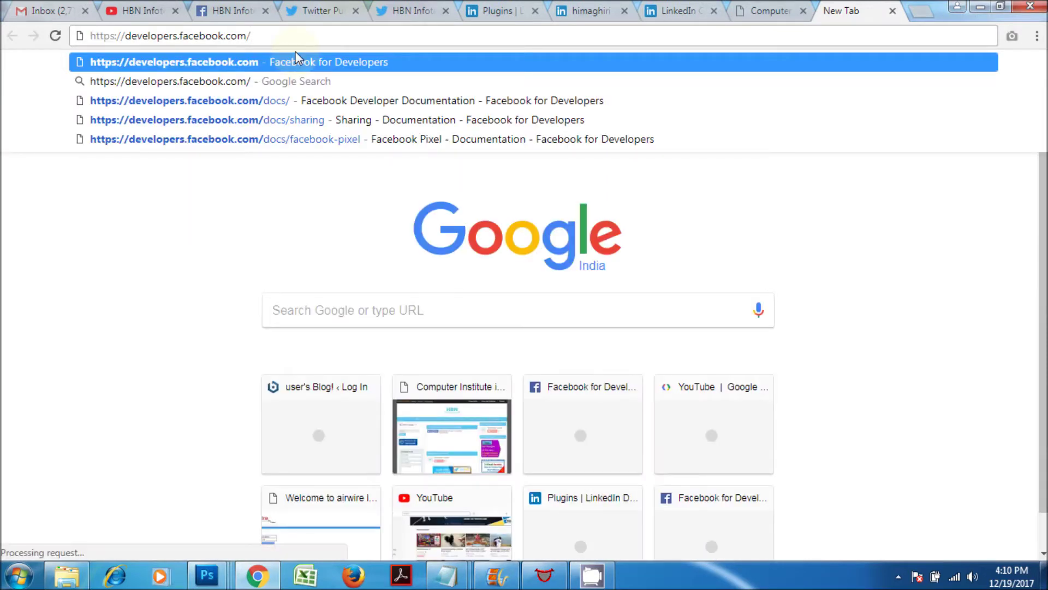
key("Return")
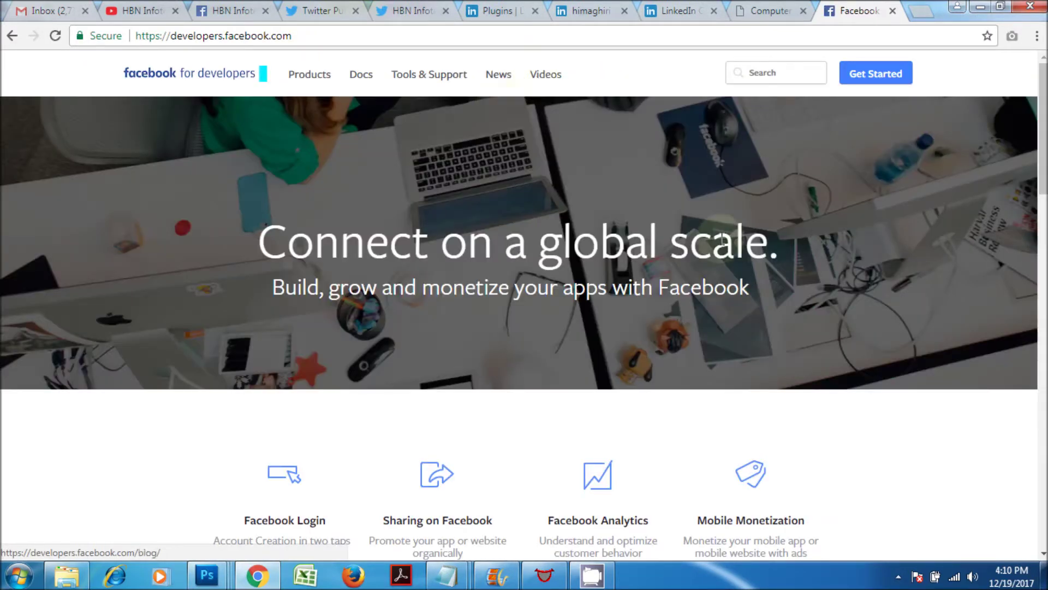
Step: Open the Social Plugins page from the Facebook developer documentation
left_click(362, 78)
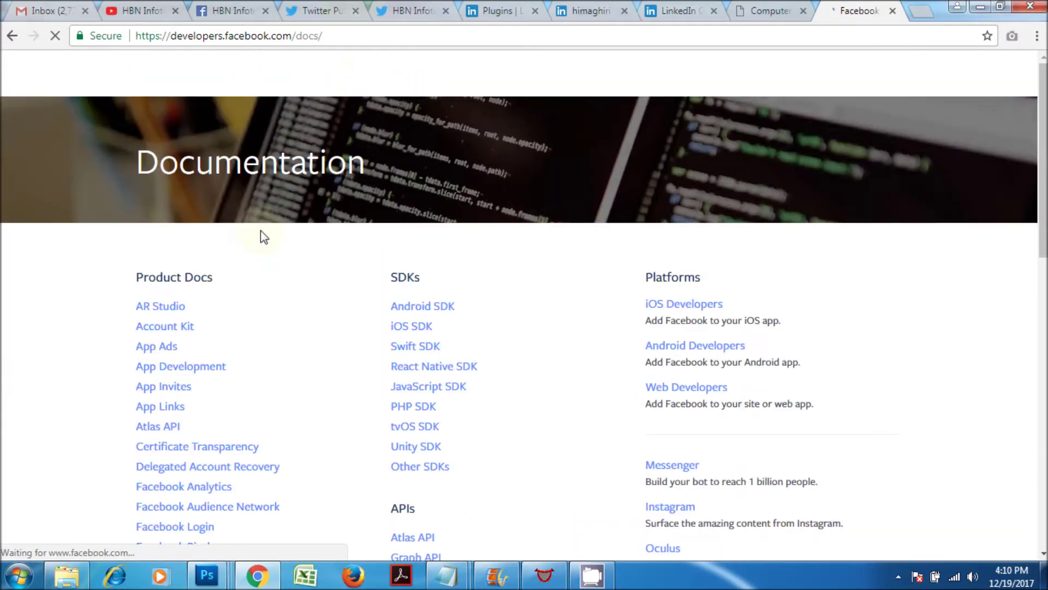
scroll(271, 295, "down", 5)
scroll(279, 295, "down", 3)
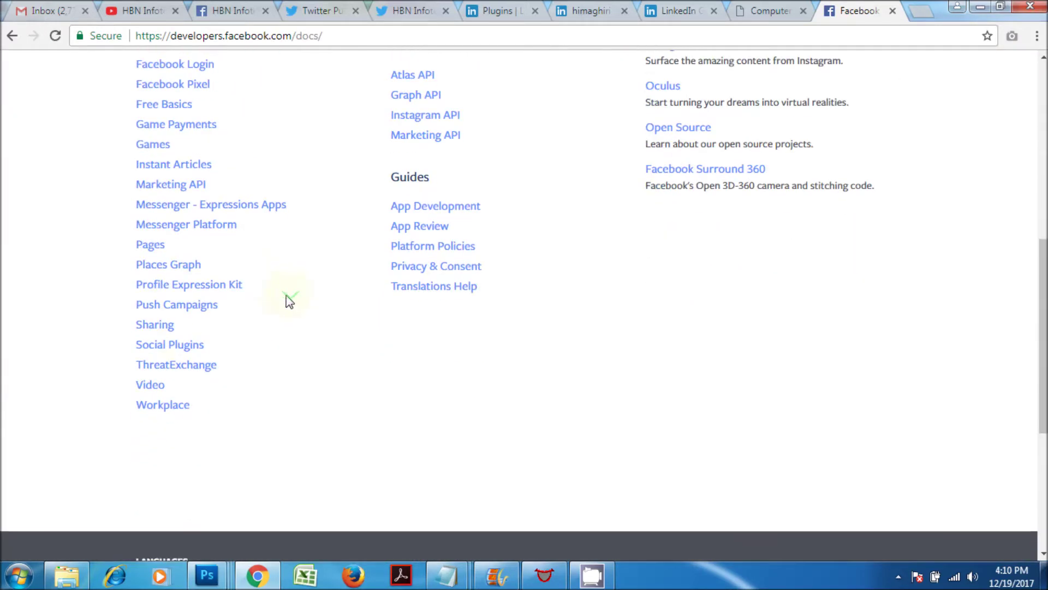
left_click(183, 350)
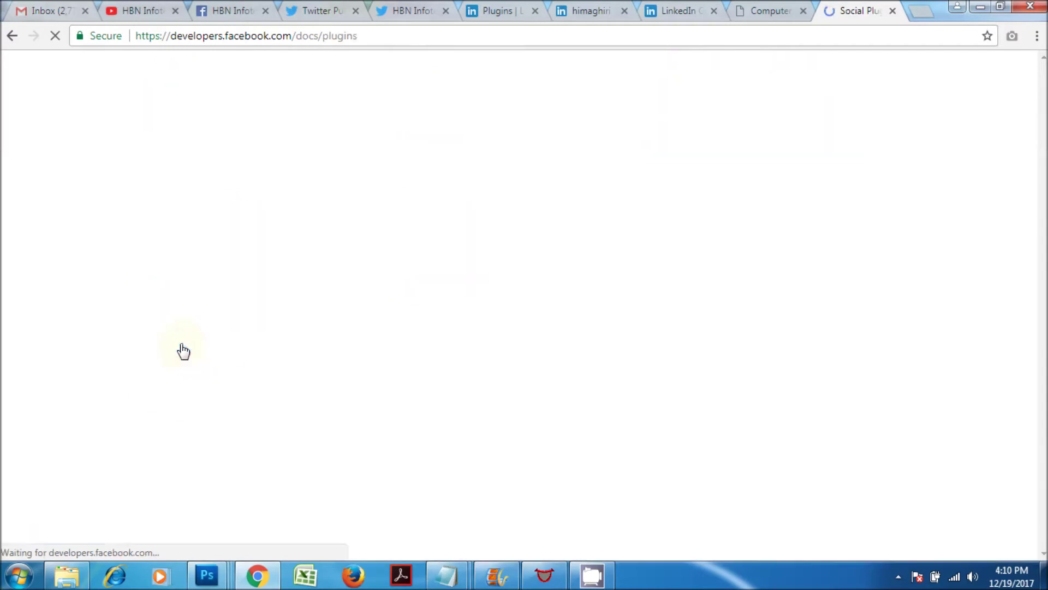
scroll(523, 281, "down", 3)
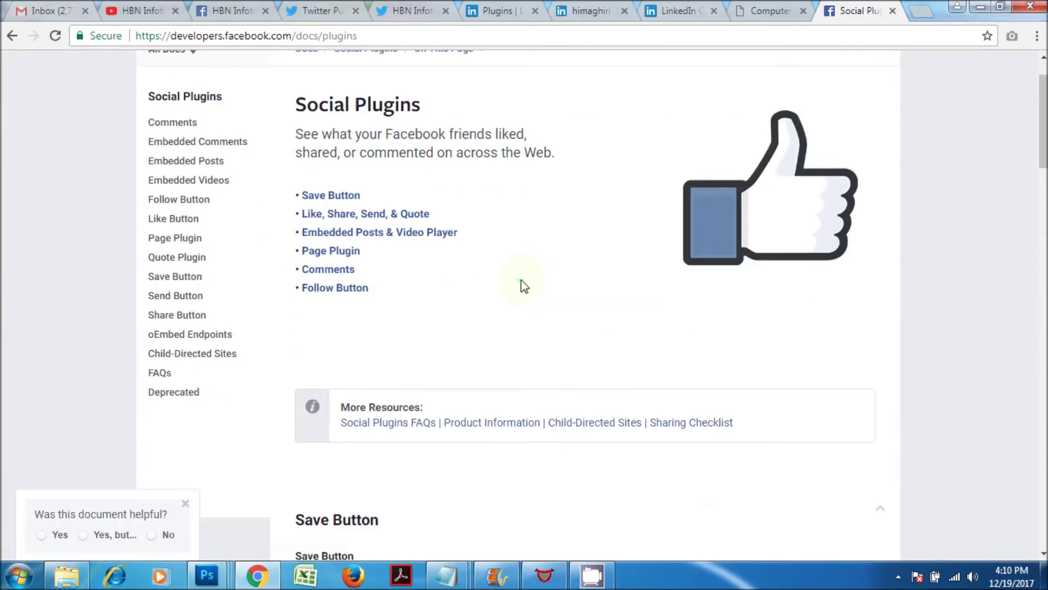
scroll(522, 280, "up", 3)
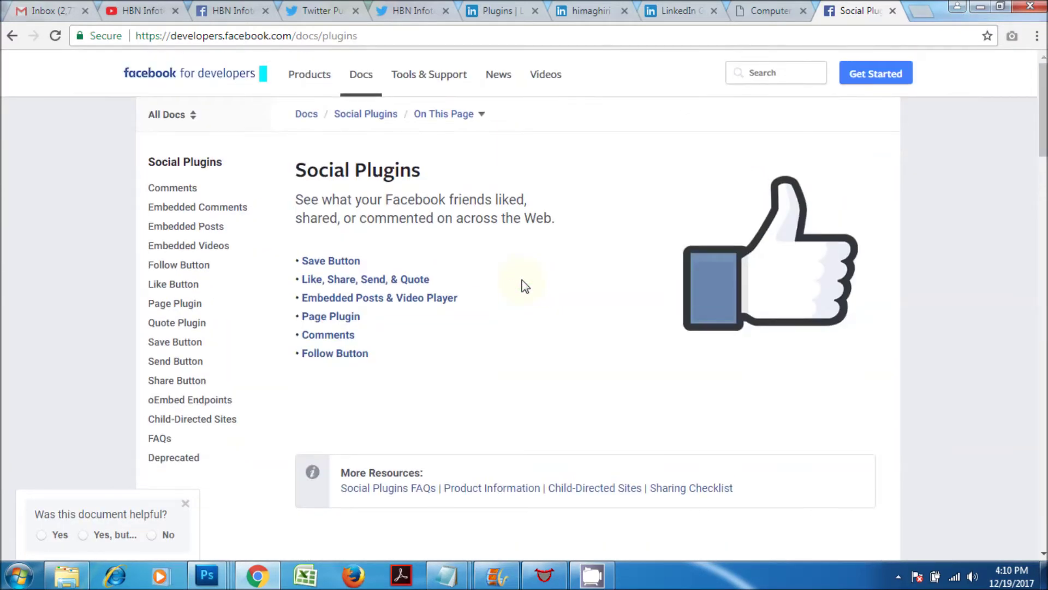
Step: Browse the Like, Share, Send, & Quote section and open the Web version of the Like Button documentation
left_click(354, 279)
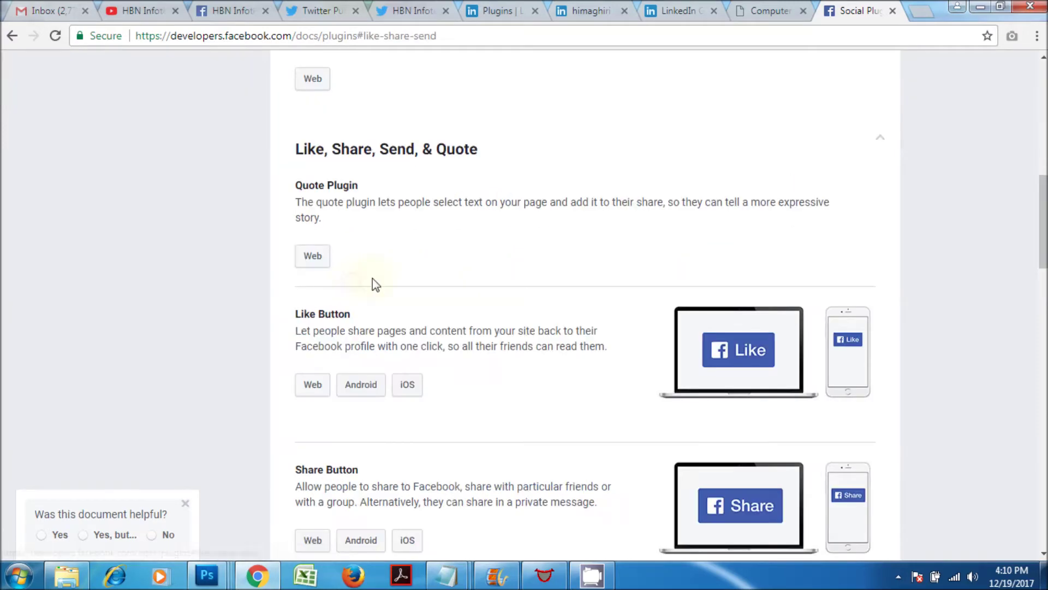
scroll(460, 271, "down", 8)
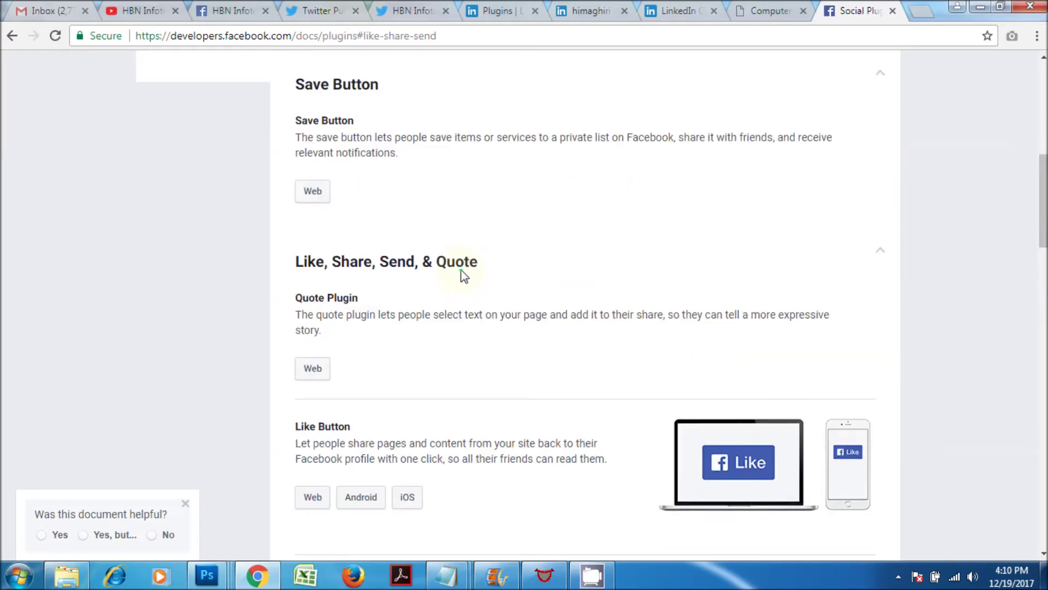
scroll(461, 270, "down", 4)
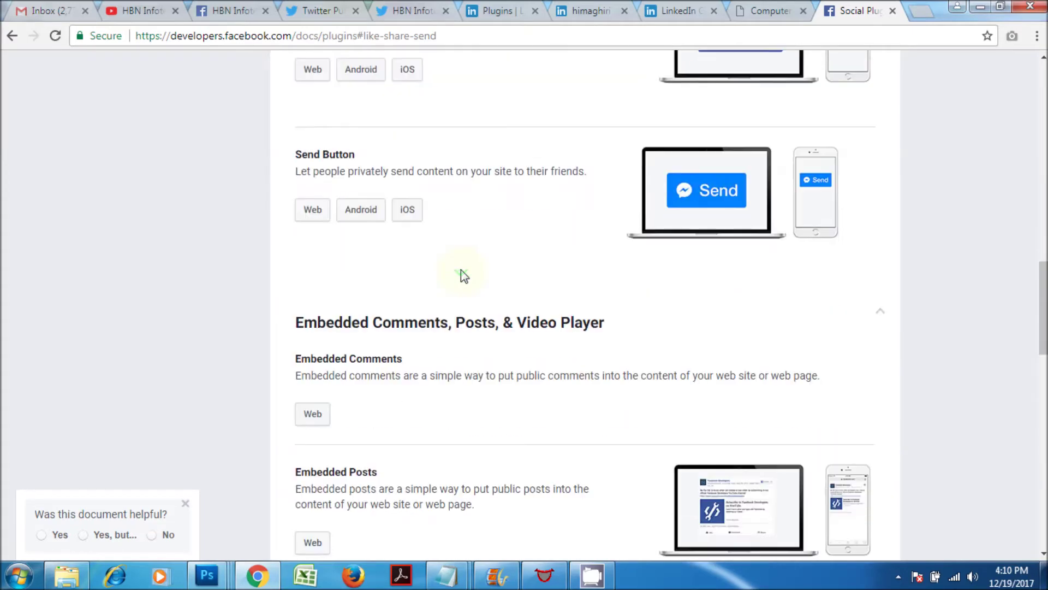
scroll(461, 270, "down", 4)
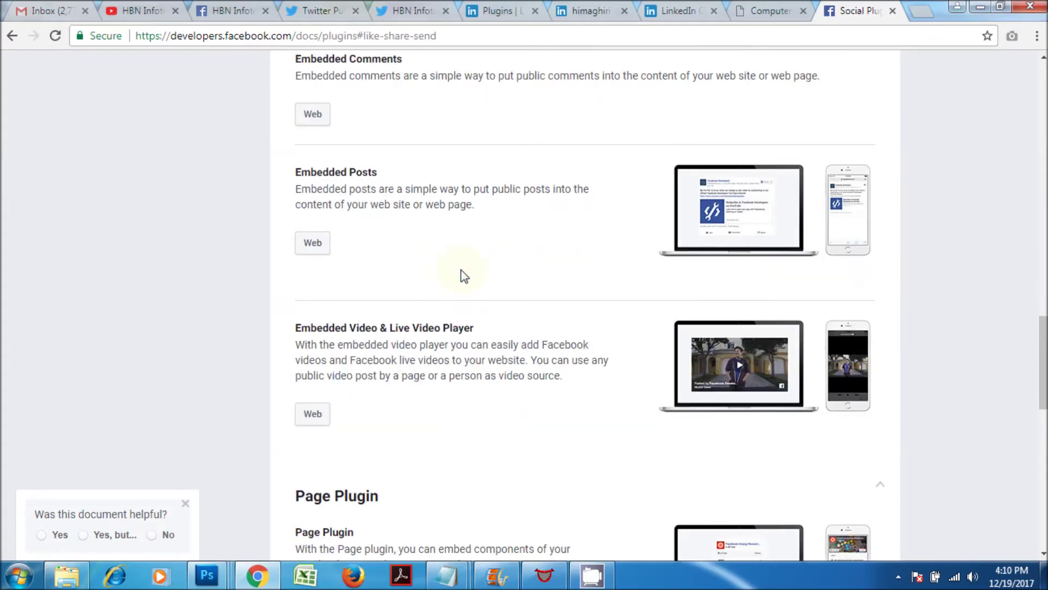
scroll(461, 270, "up", 12)
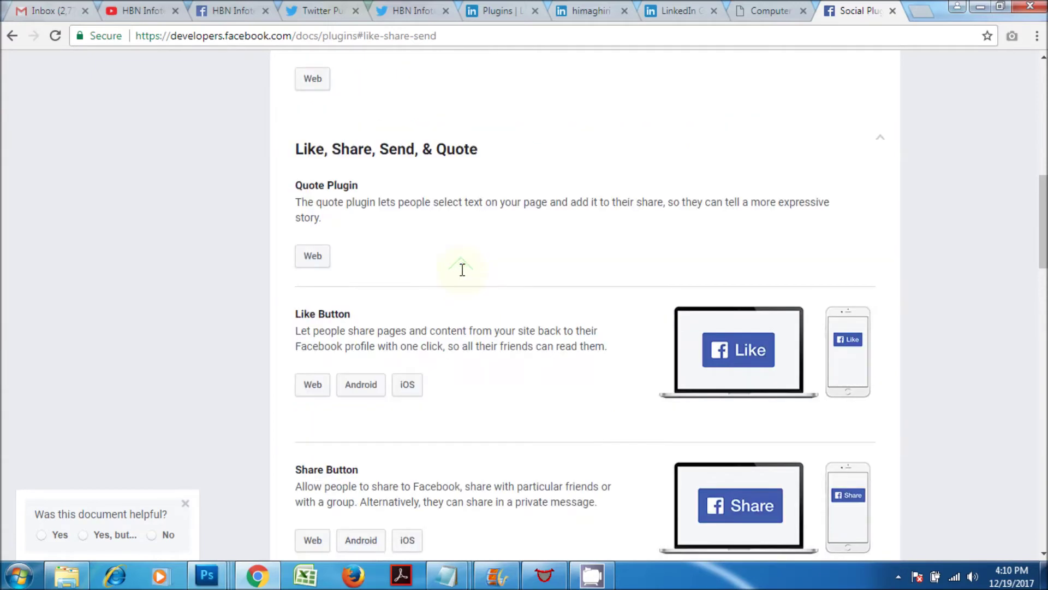
left_click(313, 386)
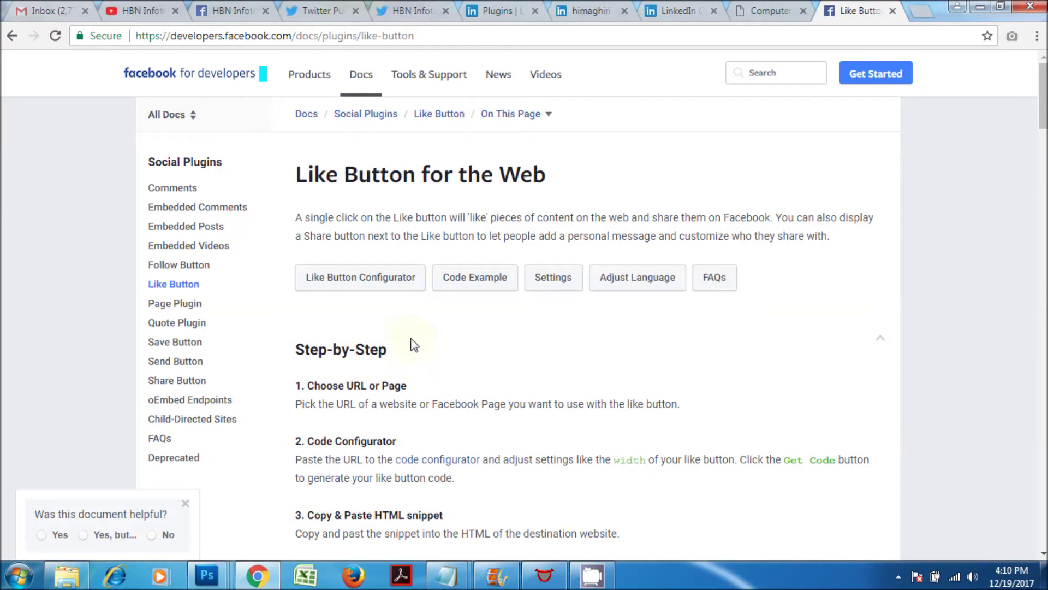
Step: Go to the Like Button Configurator and bring its URL to Like setting into view
left_click(370, 286)
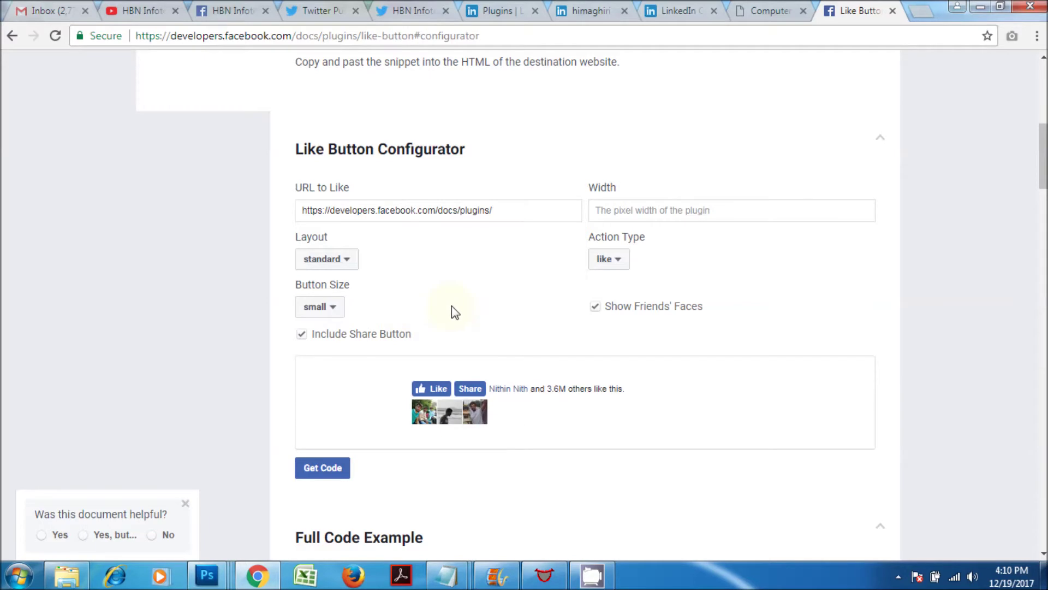
scroll(451, 306, "up", 2)
scroll(449, 295, "down", 1)
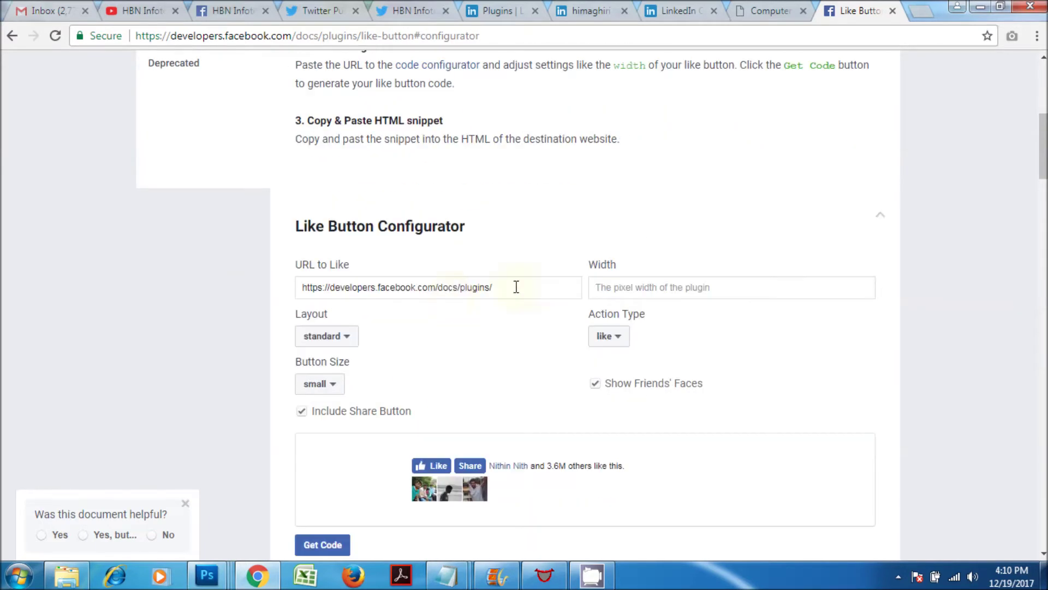
Step: Copy the web address of the HBN Infotech Facebook page
left_click(215, 8)
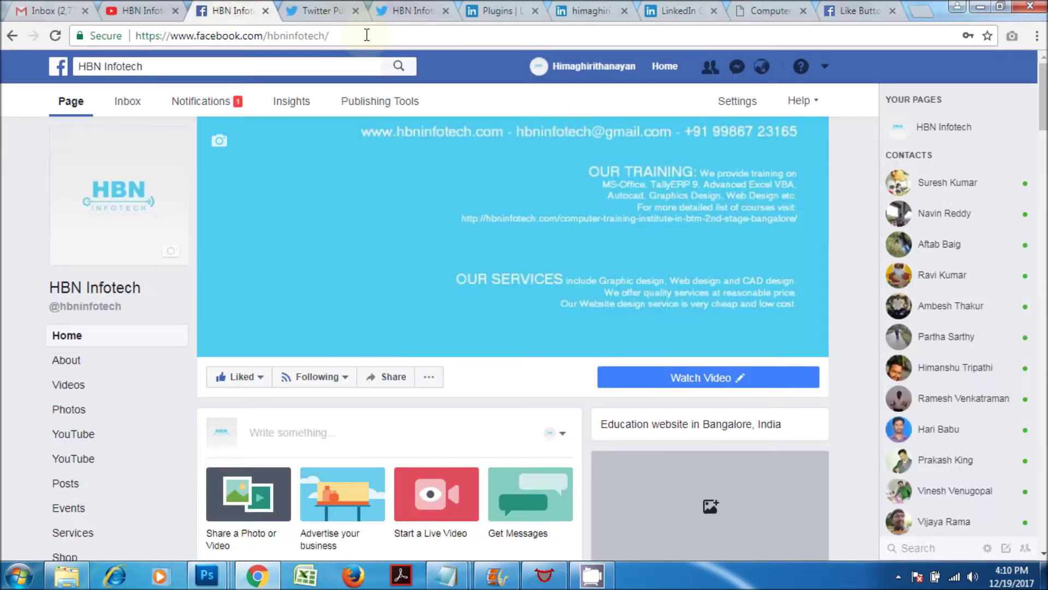
left_click(328, 36)
right_click(275, 39)
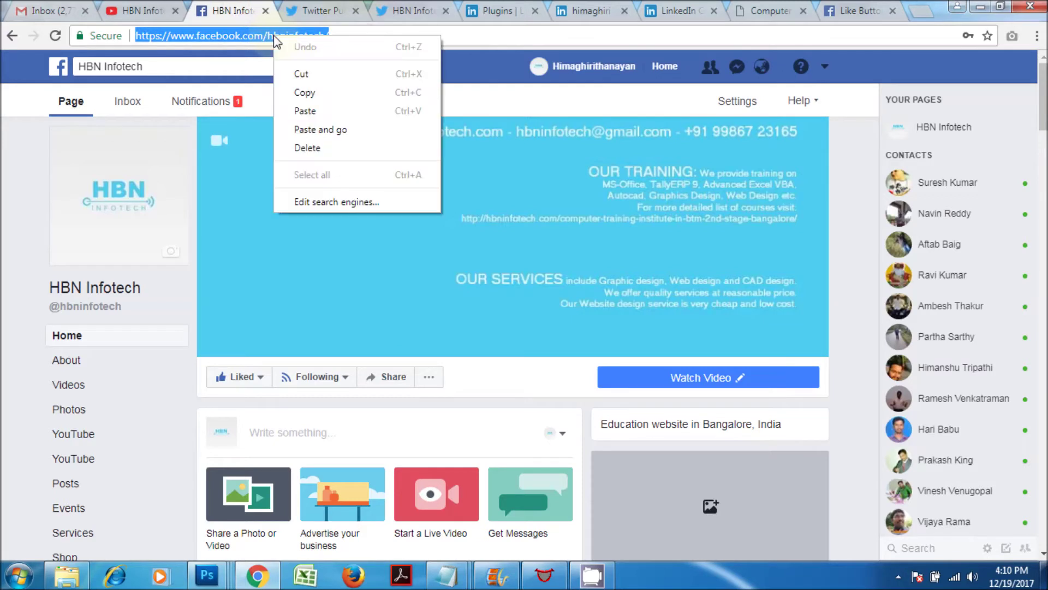
left_click(304, 94)
left_click(857, 12)
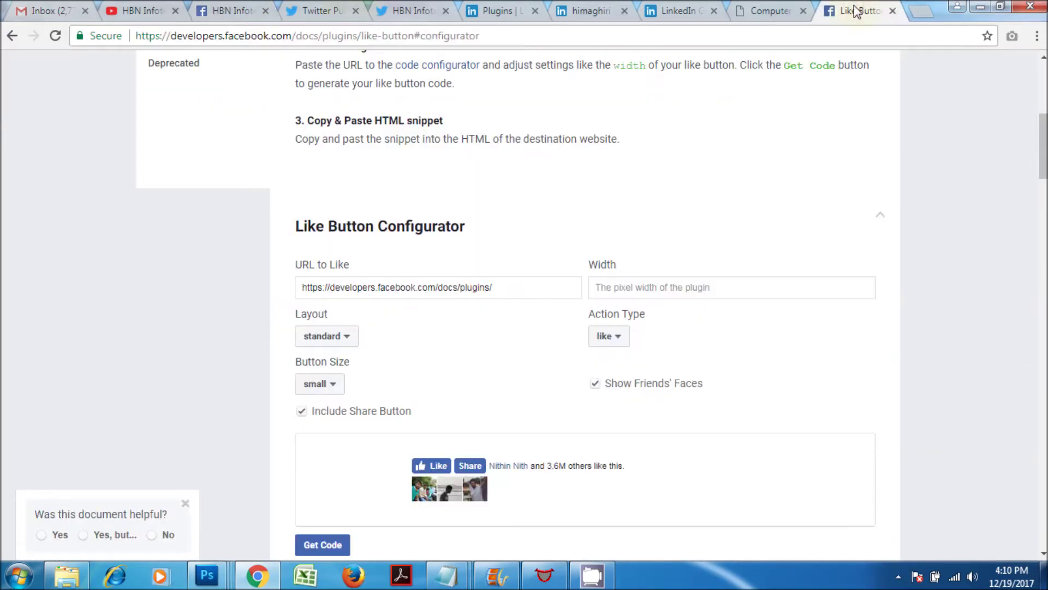
triple_click(382, 283)
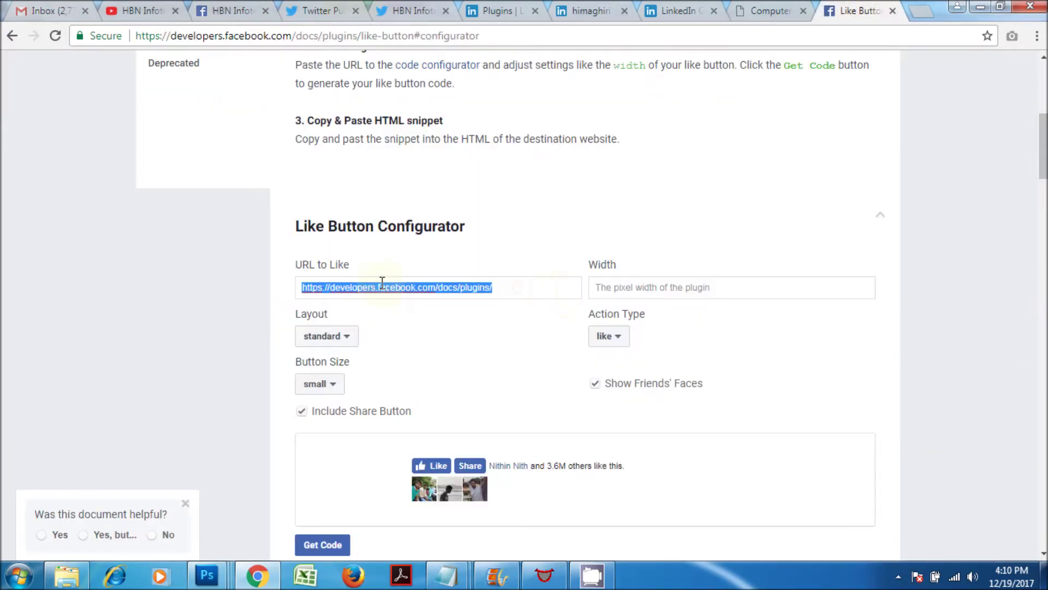
key("BackSpace")
right_click(408, 291)
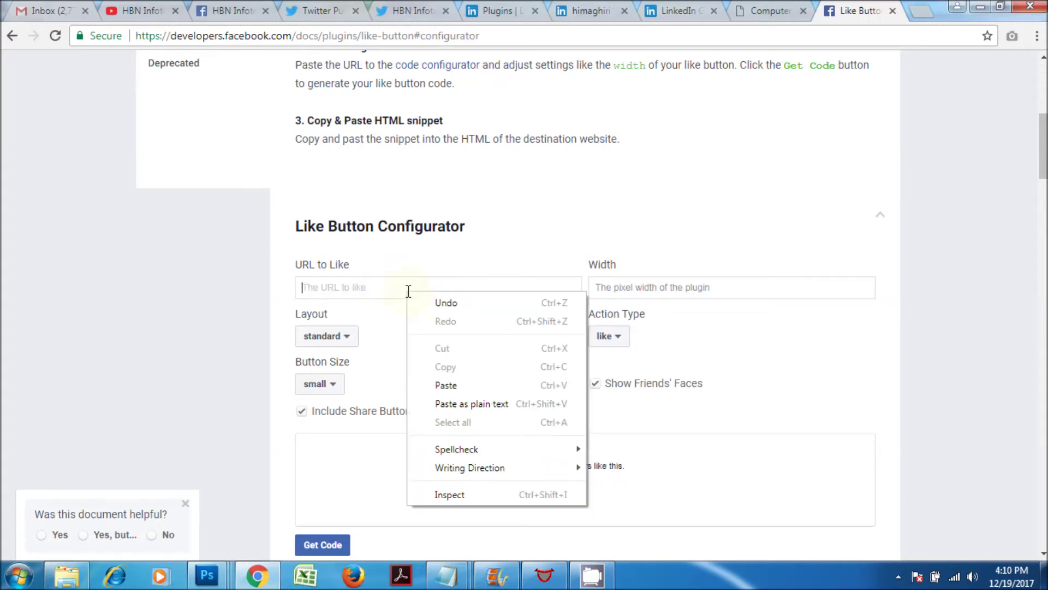
left_click(446, 385)
scroll(487, 335, "down", 3)
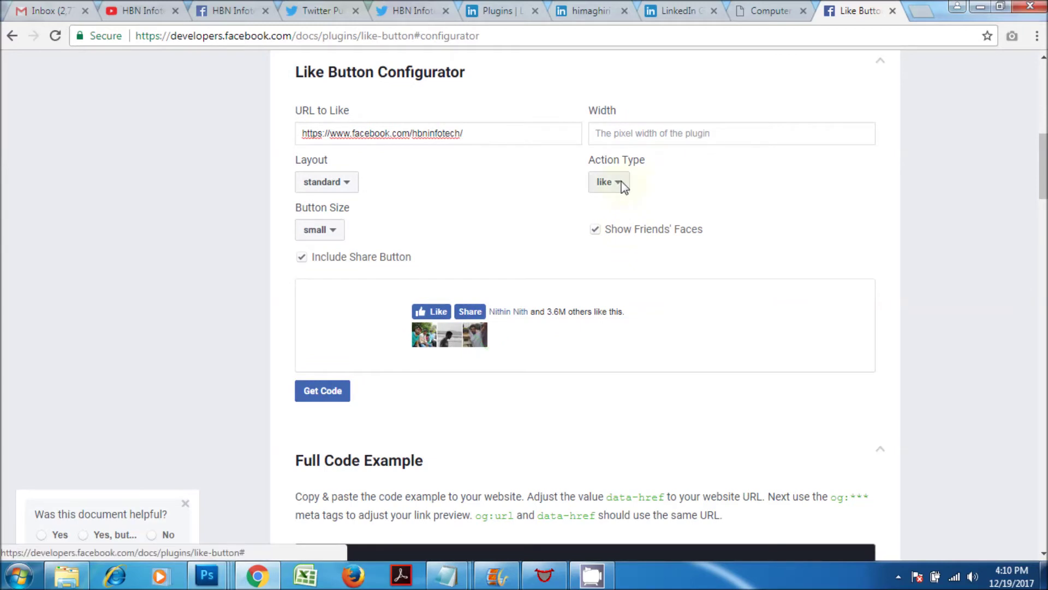
left_click(664, 131)
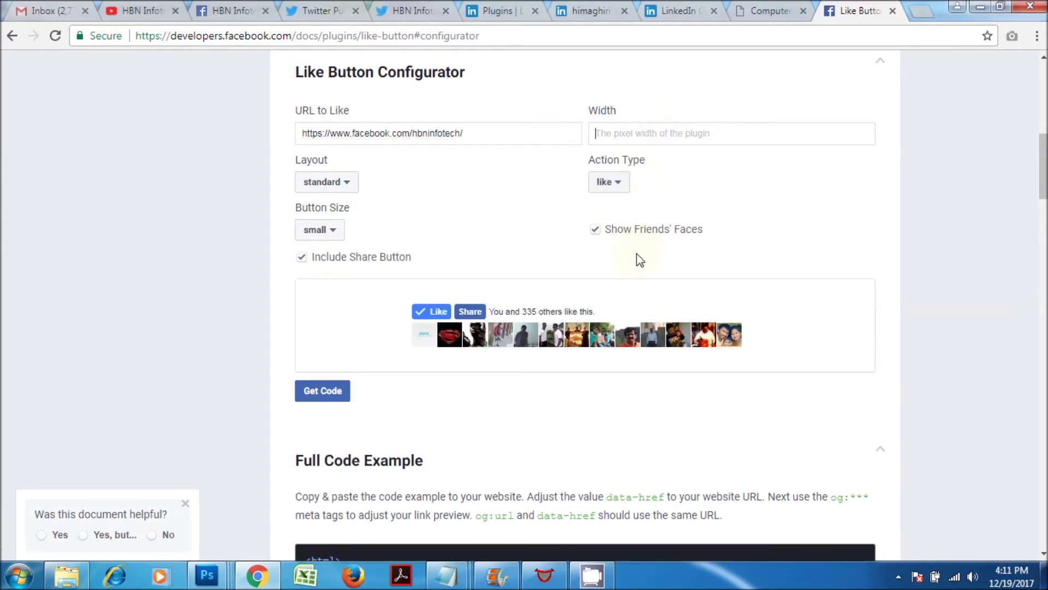
Step: Generate the Like button code and copy its complete IFrame version
scroll(361, 356, "down", 2)
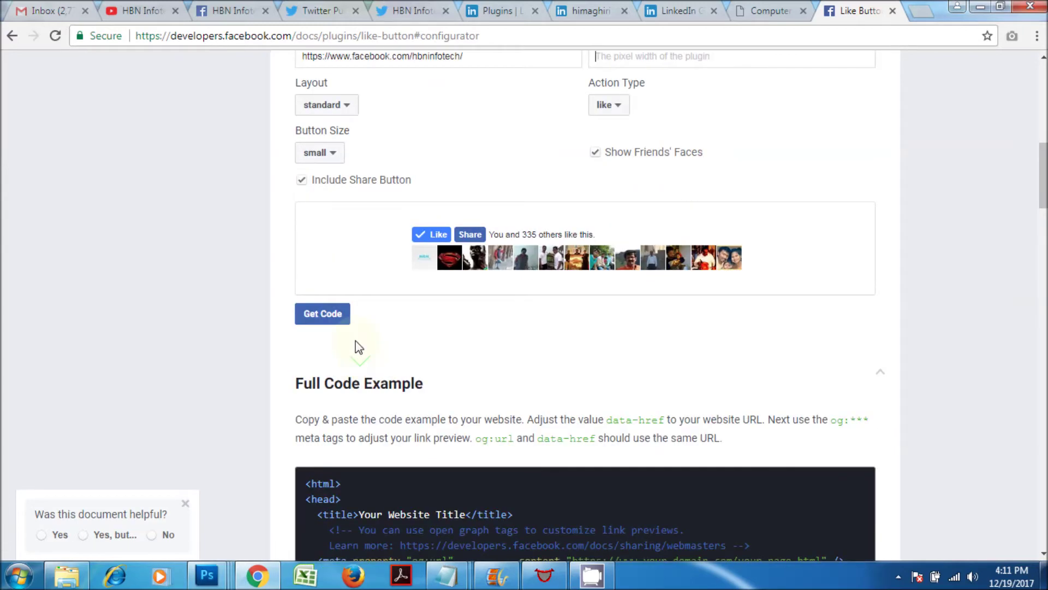
left_click(327, 316)
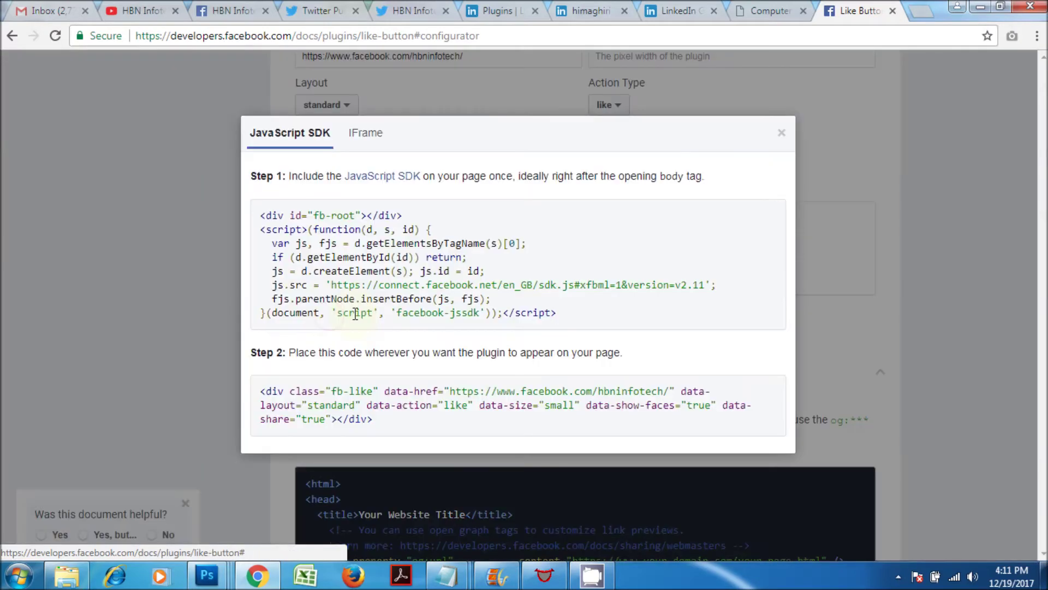
left_click(366, 135)
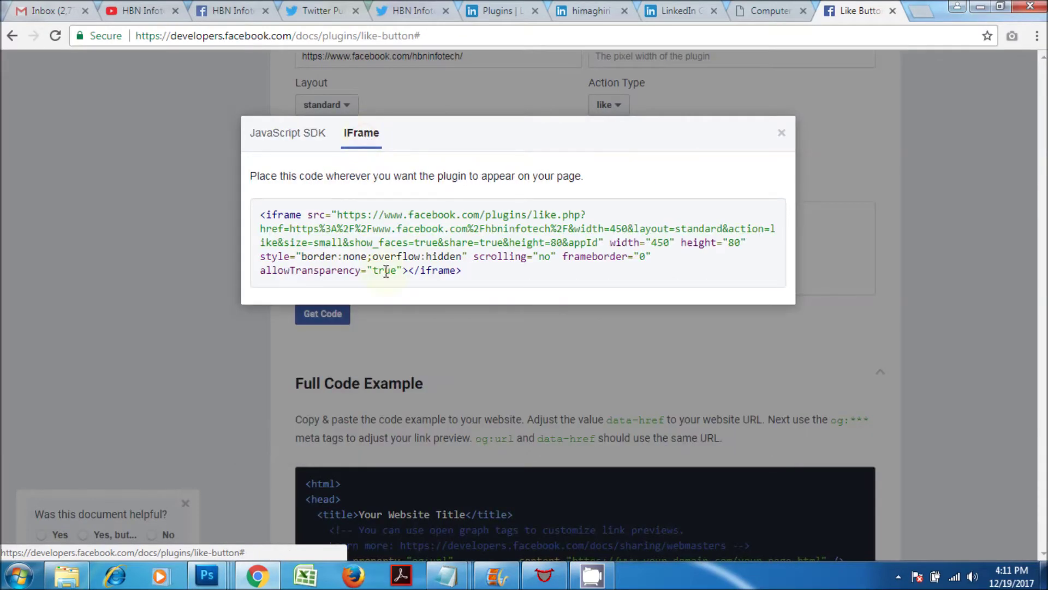
left_click_drag(484, 278, 241, 225)
left_click(468, 278)
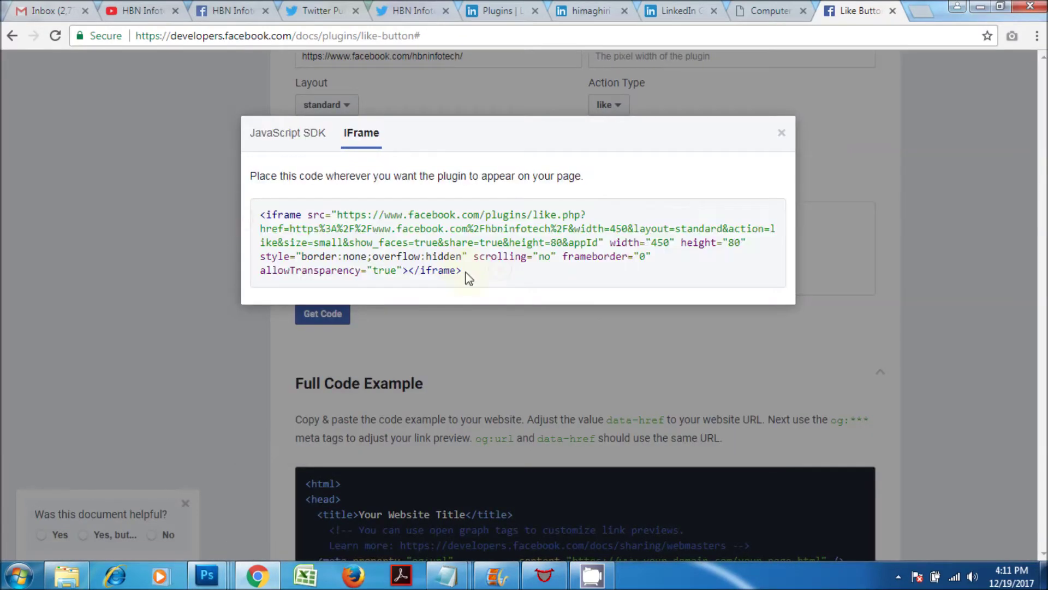
left_click_drag(469, 279, 235, 219)
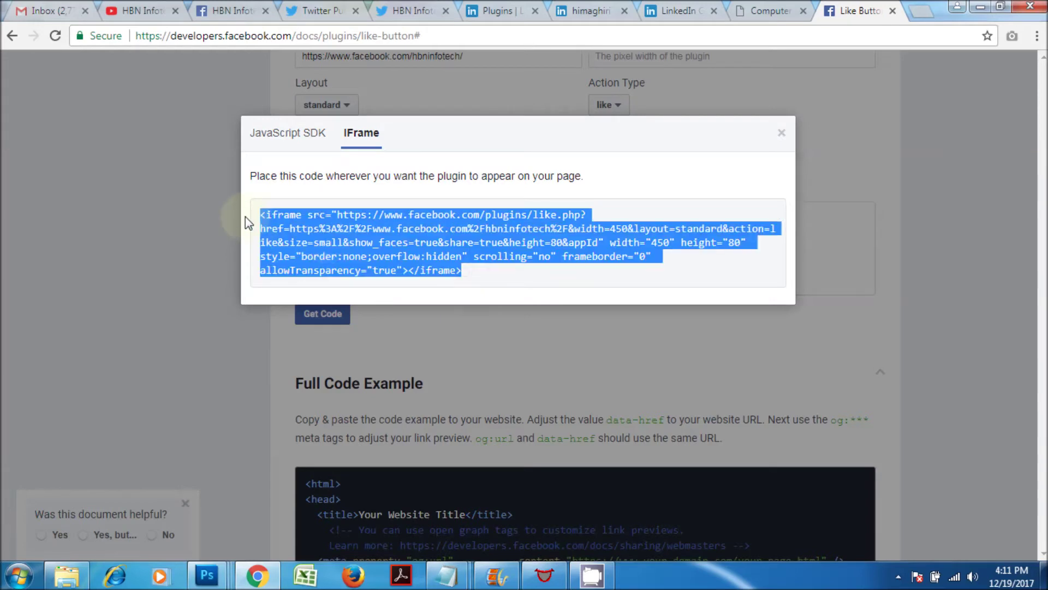
right_click(324, 234)
left_click(361, 244)
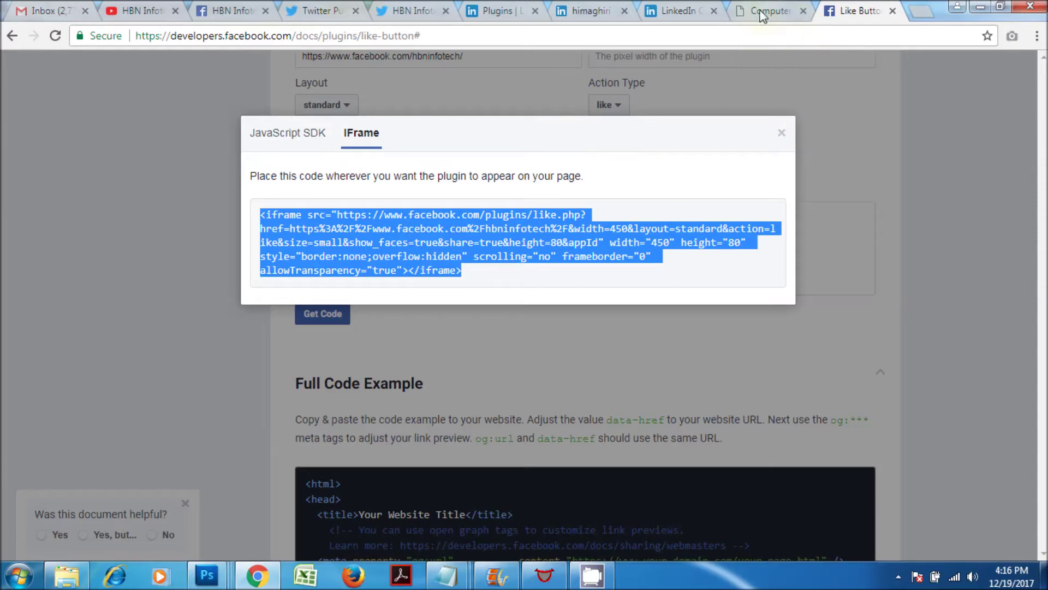
Step: Return to the hbninfotech.com site and open its WordPress Widgets page
left_click(762, 15)
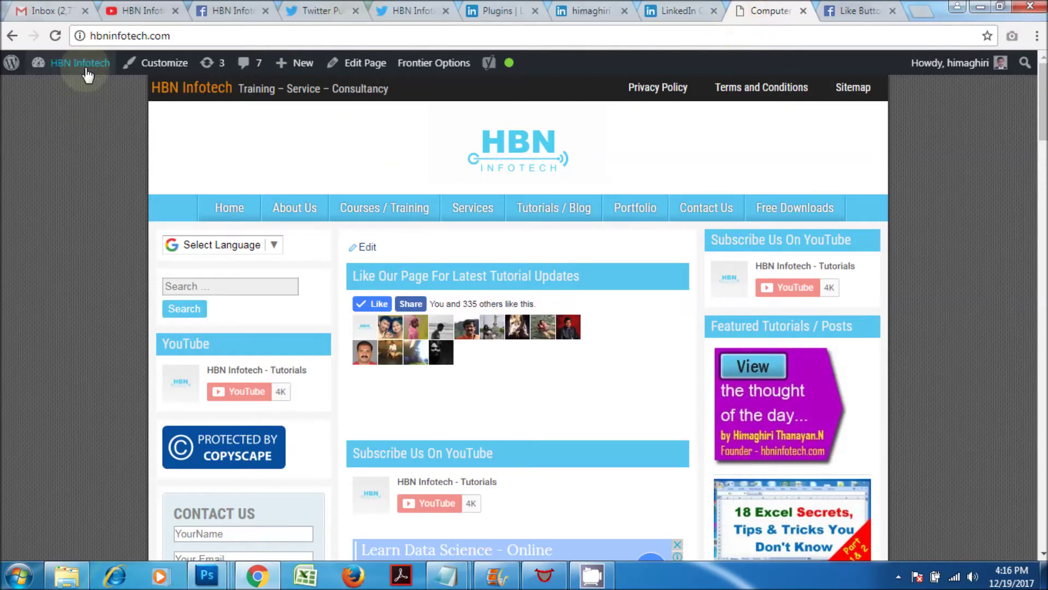
mouse_move(60, 64)
left_click(52, 131)
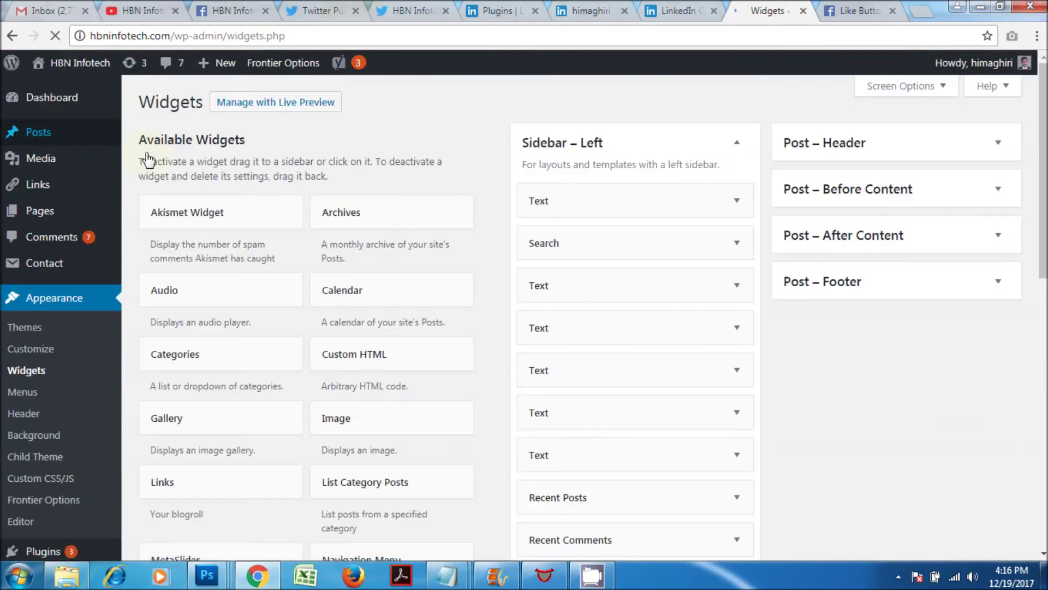
Step: Add a Text widget to the Sidebar – Left widget area
scroll(412, 271, "down", 5)
scroll(407, 276, "down", 4)
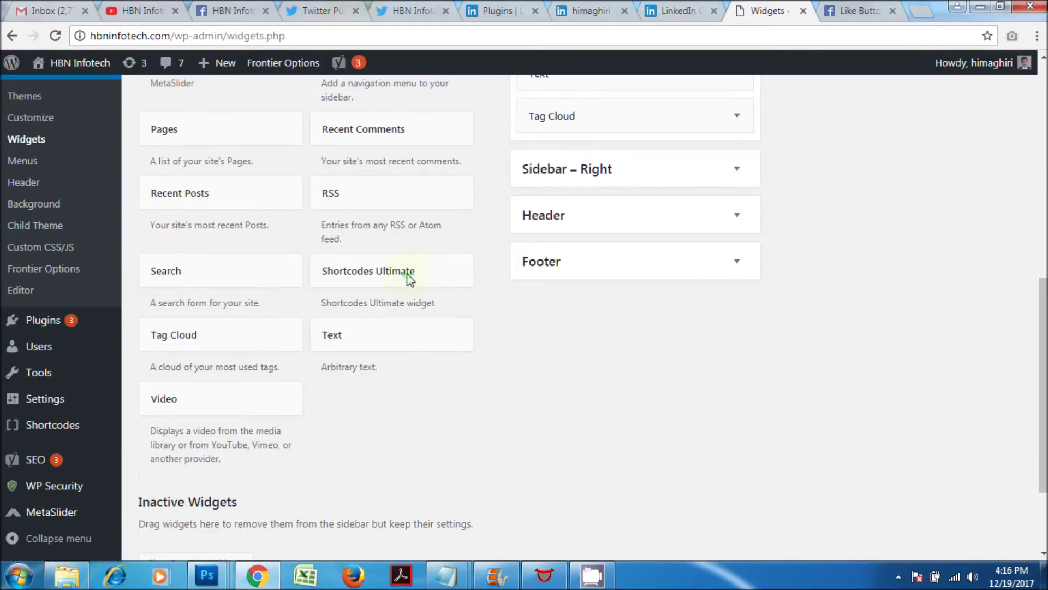
left_click(367, 299)
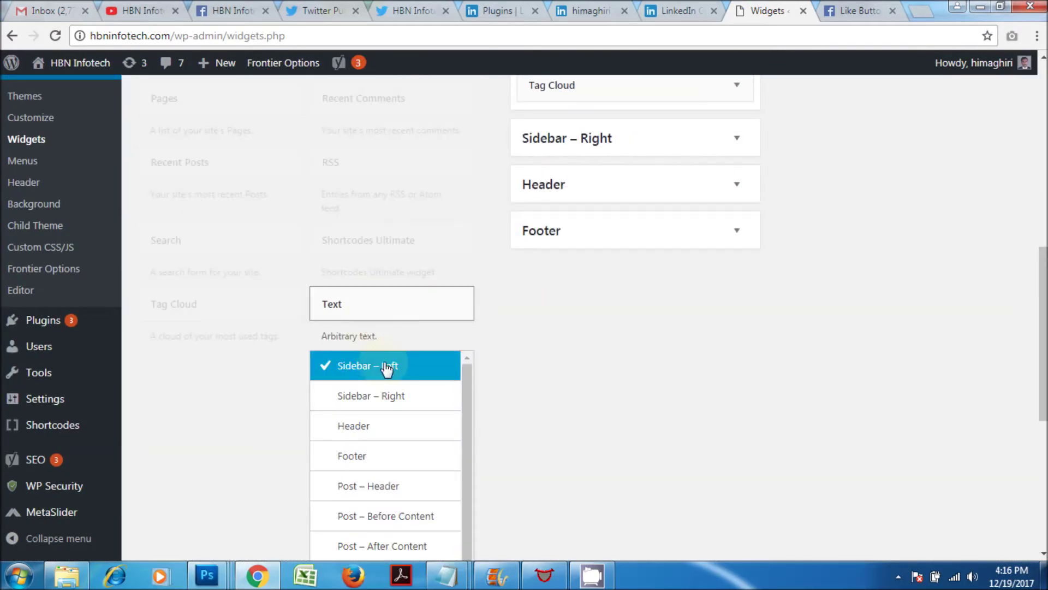
scroll(389, 369, "down", 4)
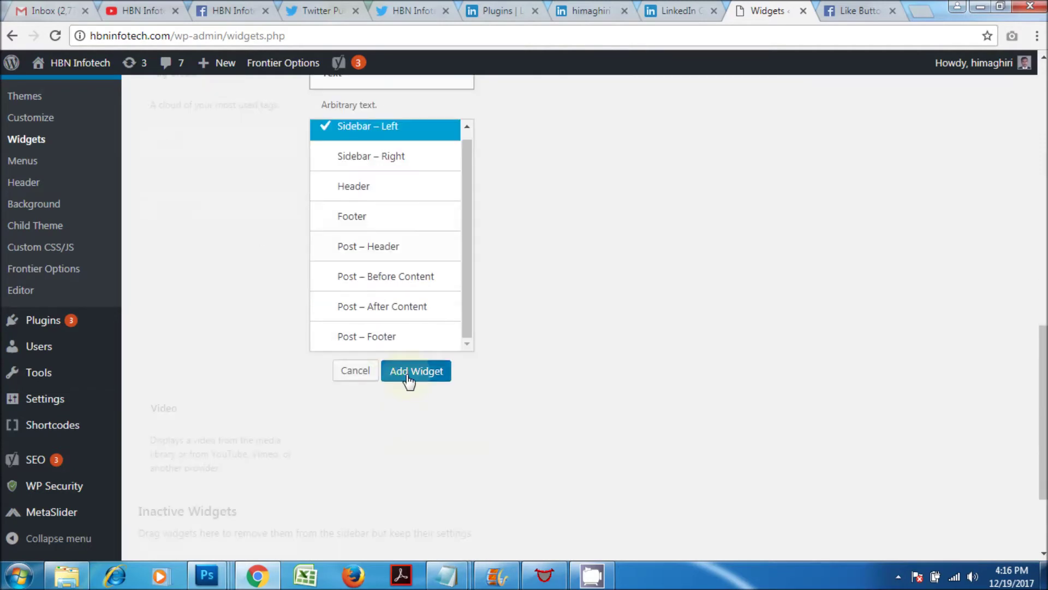
left_click(409, 372)
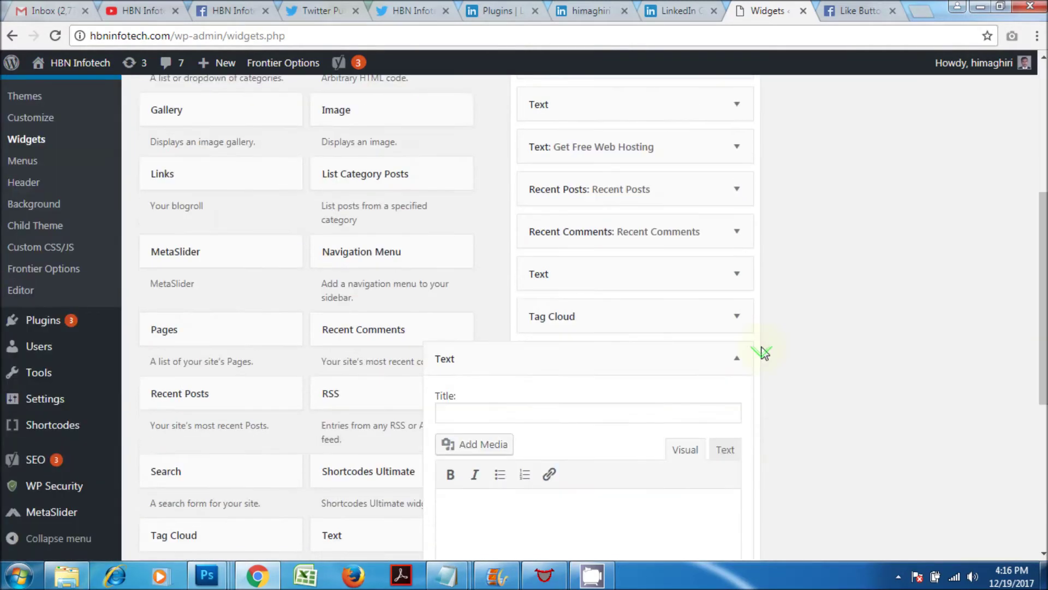
Step: Paste the copied Facebook iframe code into the new Text widget's content in Text mode
left_click(724, 295)
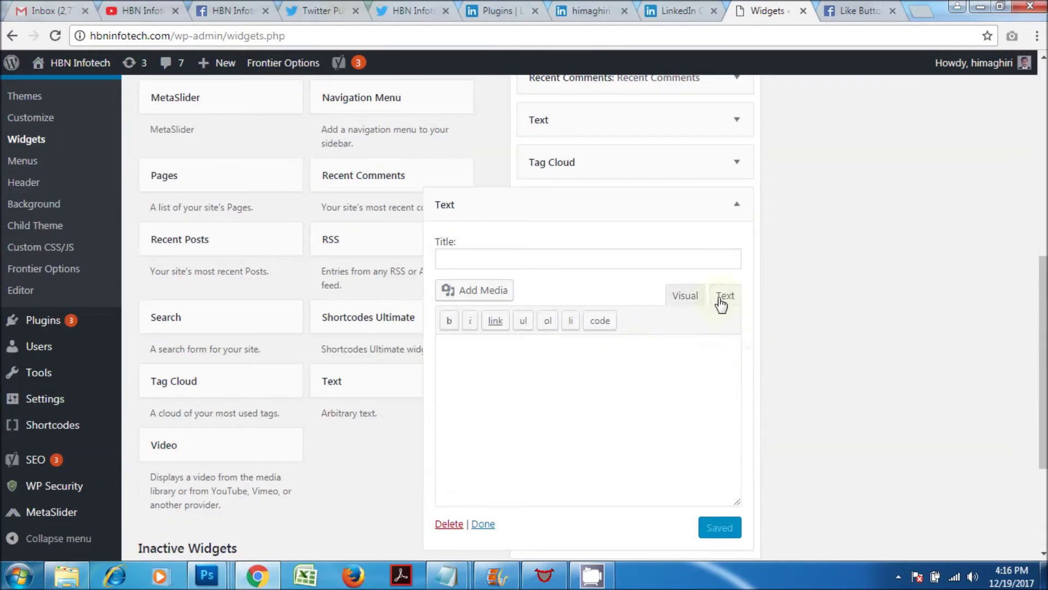
right_click(602, 366)
left_click(663, 241)
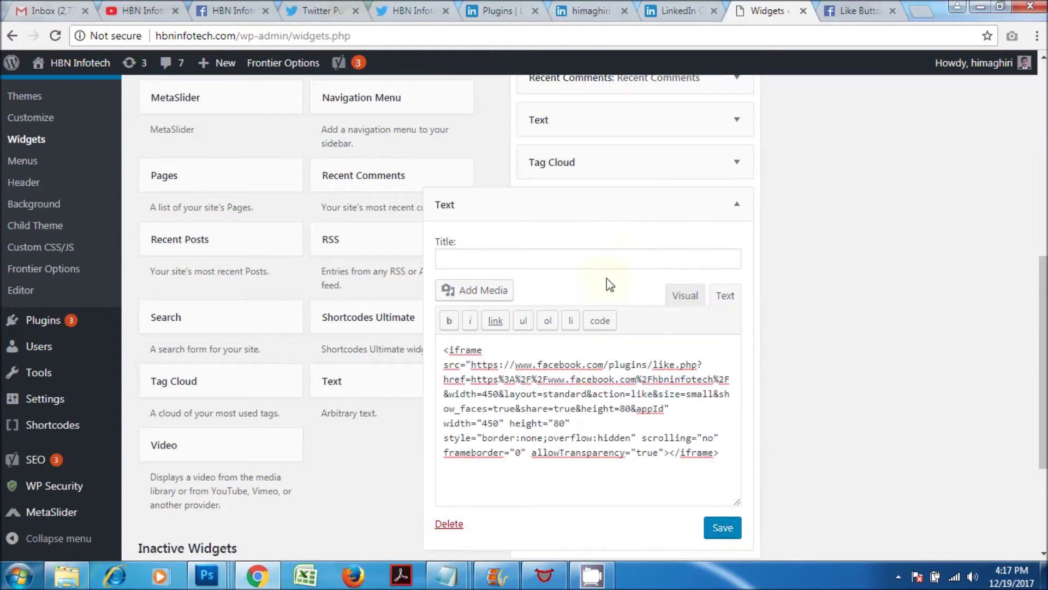
Step: Title the new Text widget Facebook, save it and collapse it
left_click(572, 257)
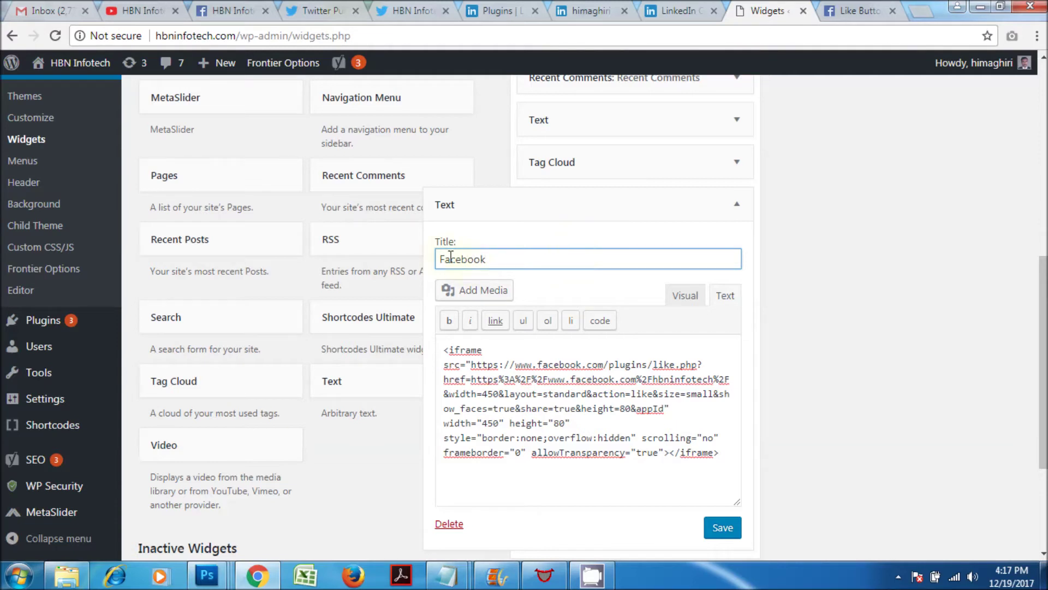
left_click(734, 535)
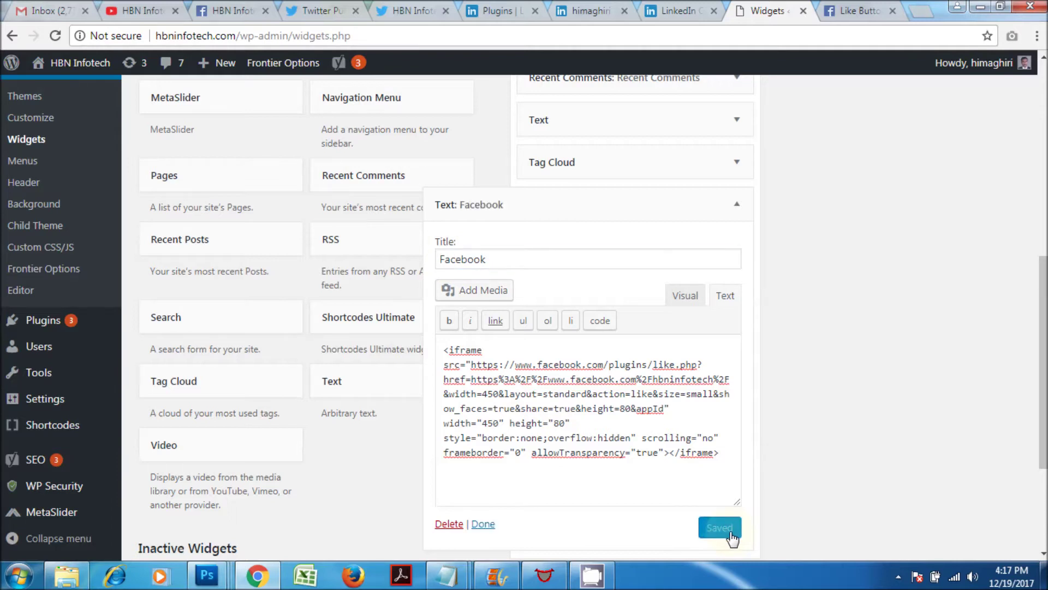
left_click(738, 204)
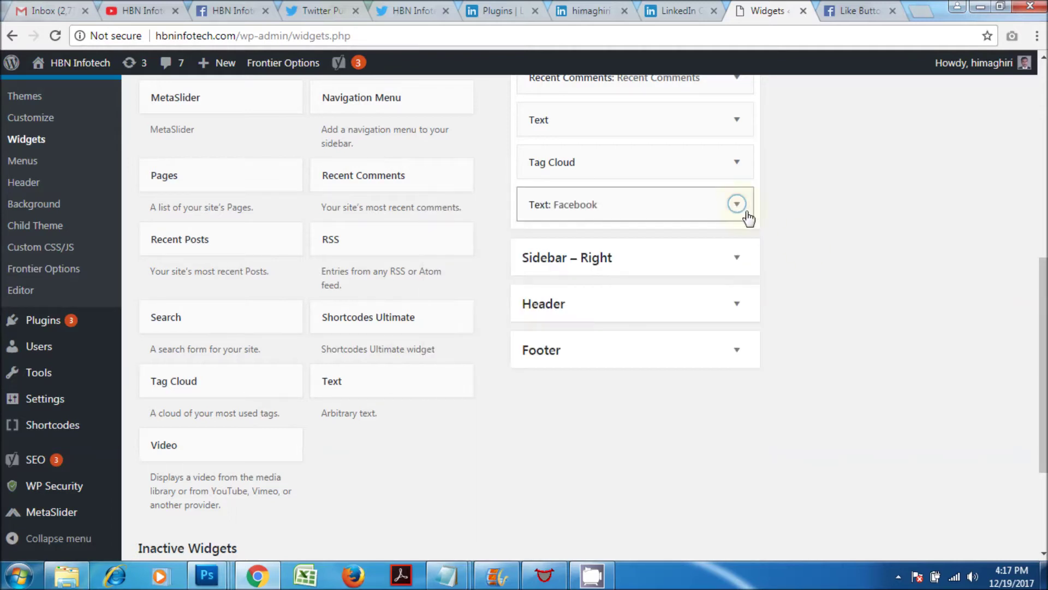
Step: Visit the site's home page and check the left sidebar down to its end for the Facebook Like button
scroll(808, 246, "up", 1)
mouse_move(69, 64)
left_click(58, 91)
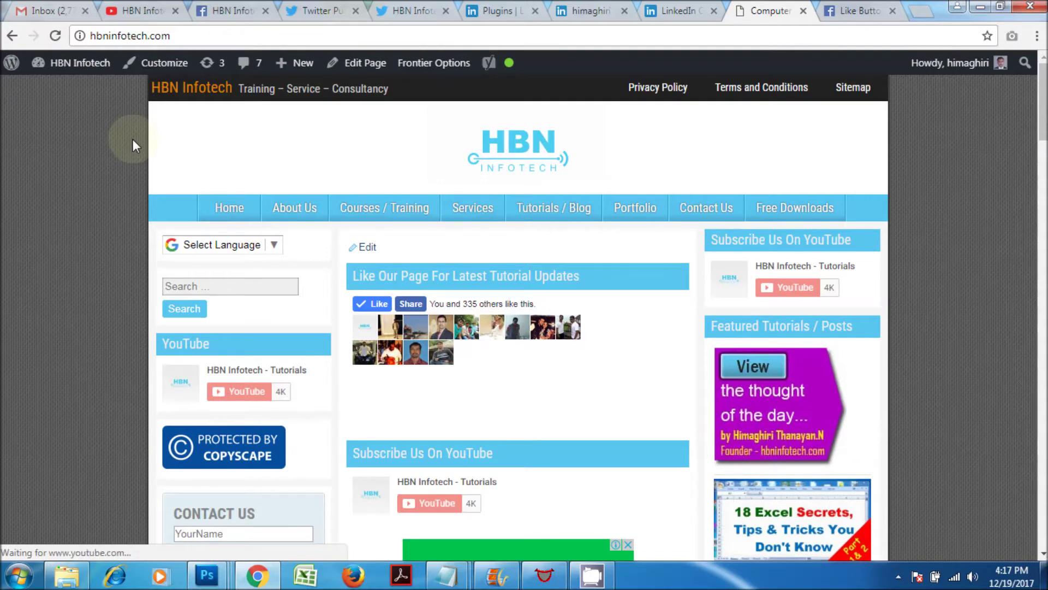
scroll(134, 144, "down", 2)
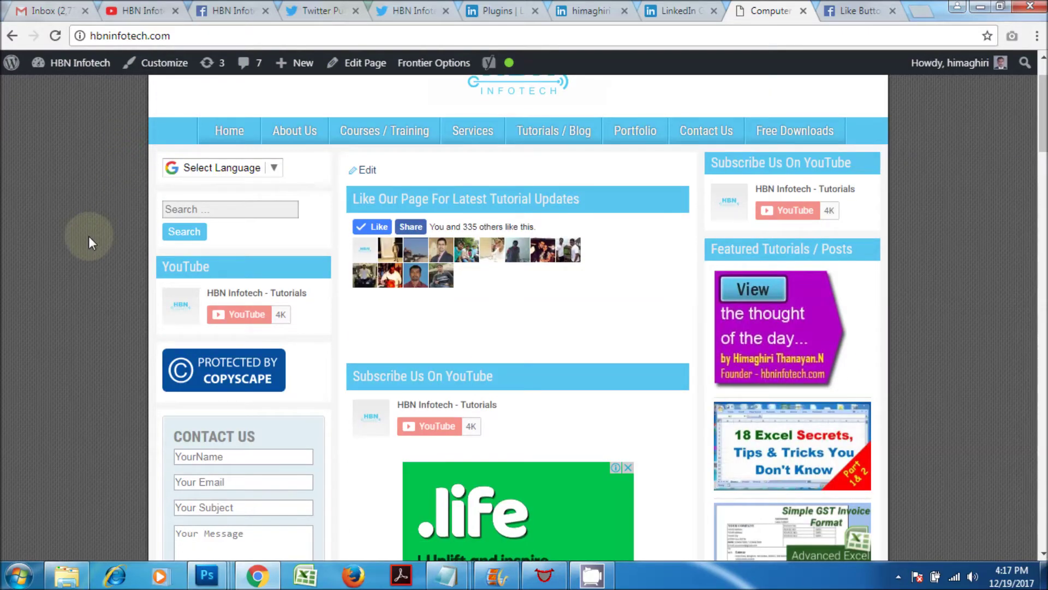
scroll(90, 236, "down", 15)
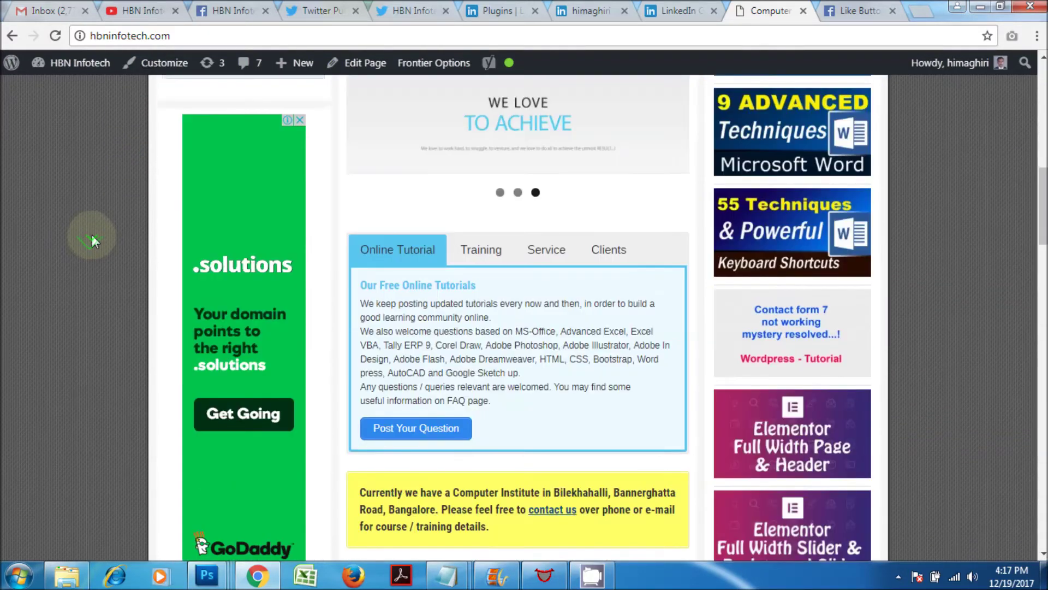
scroll(92, 239, "down", 15)
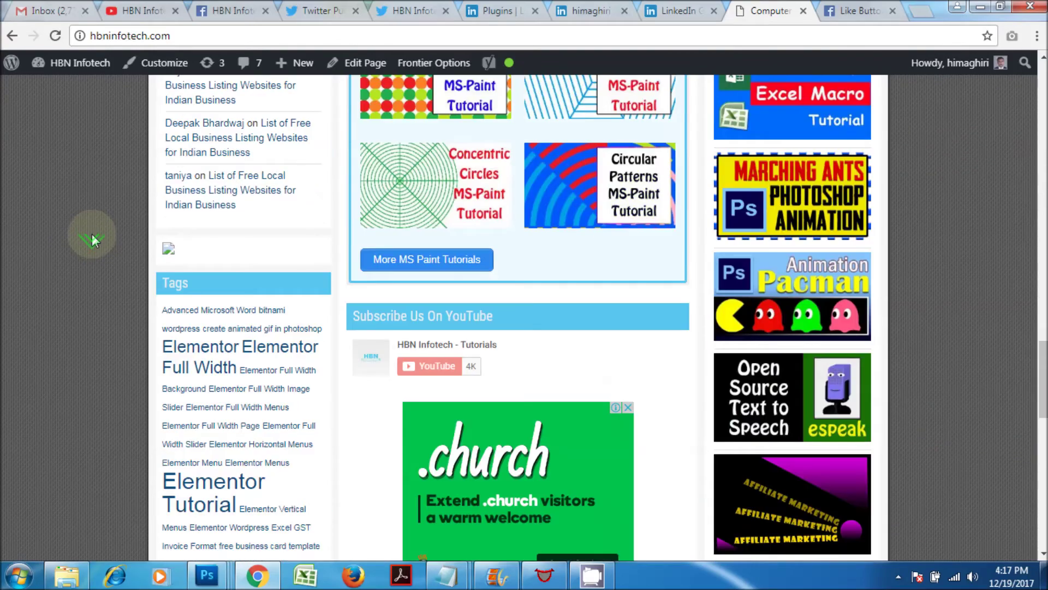
scroll(93, 239, "down", 9)
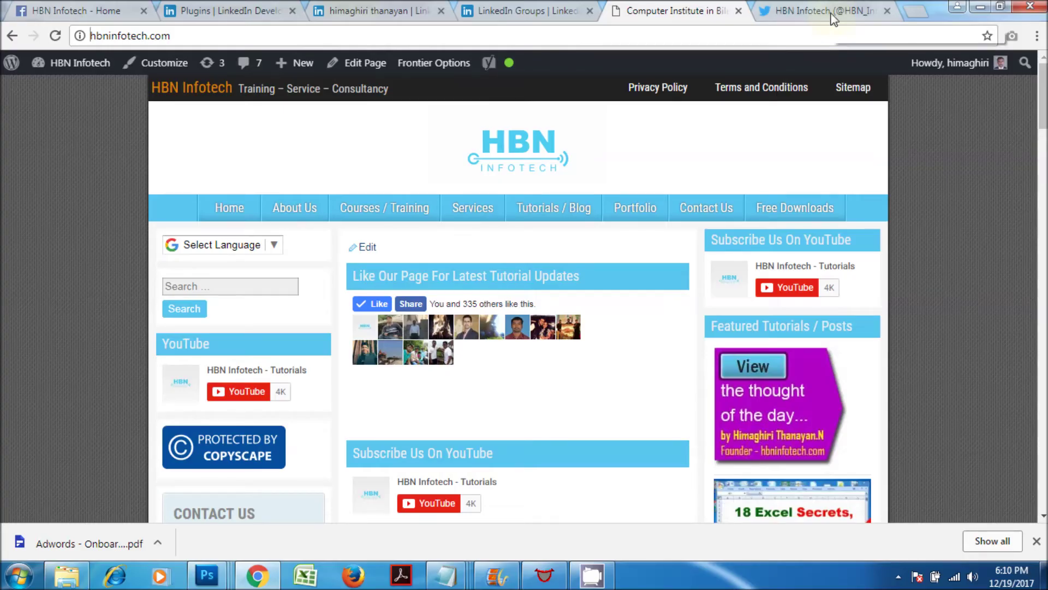
left_click(917, 13)
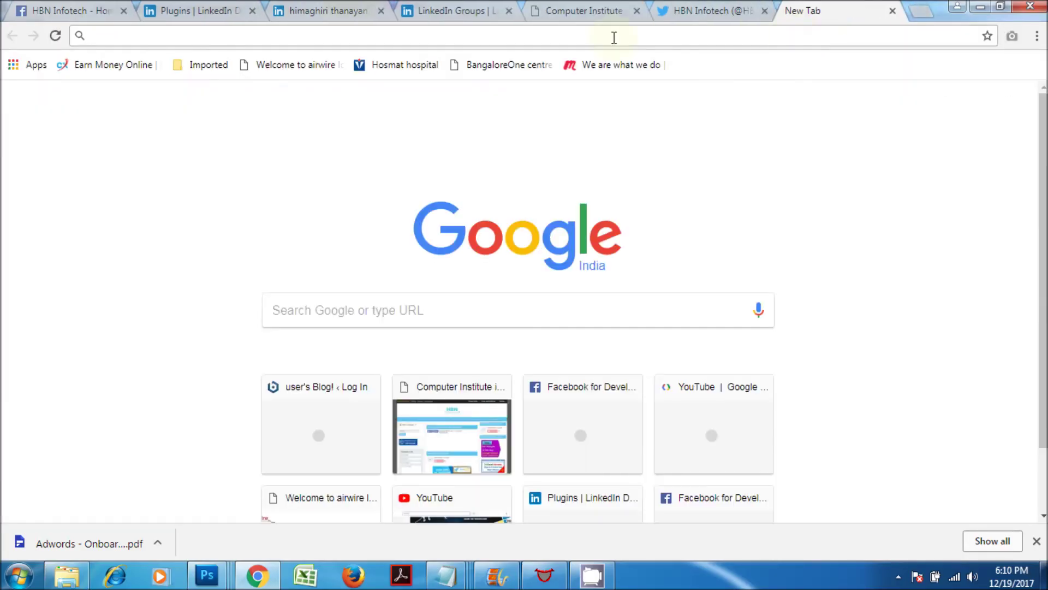
type("https://publish.twitter.com/")
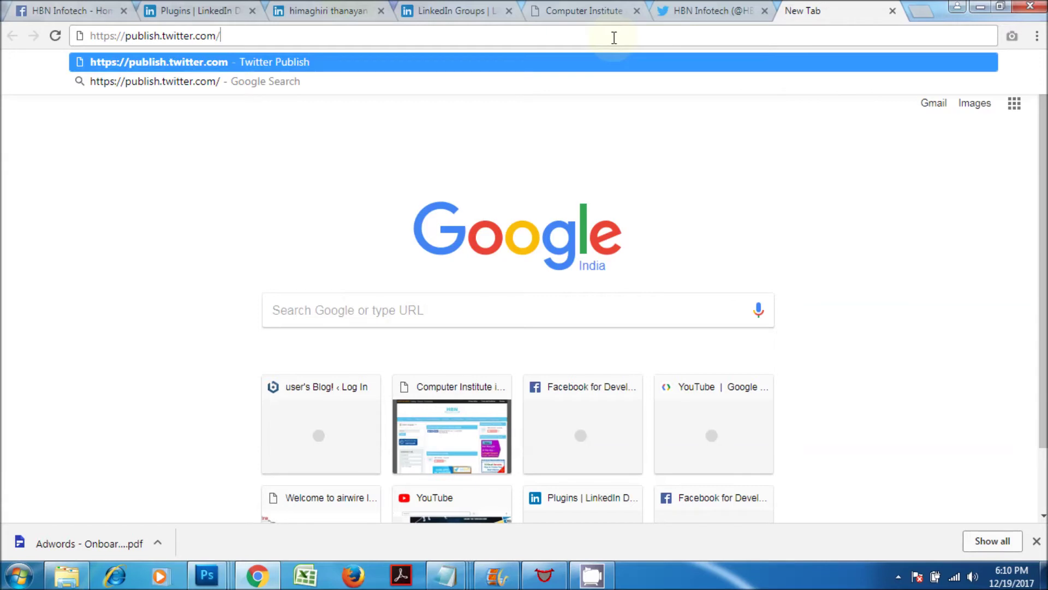
key("Return")
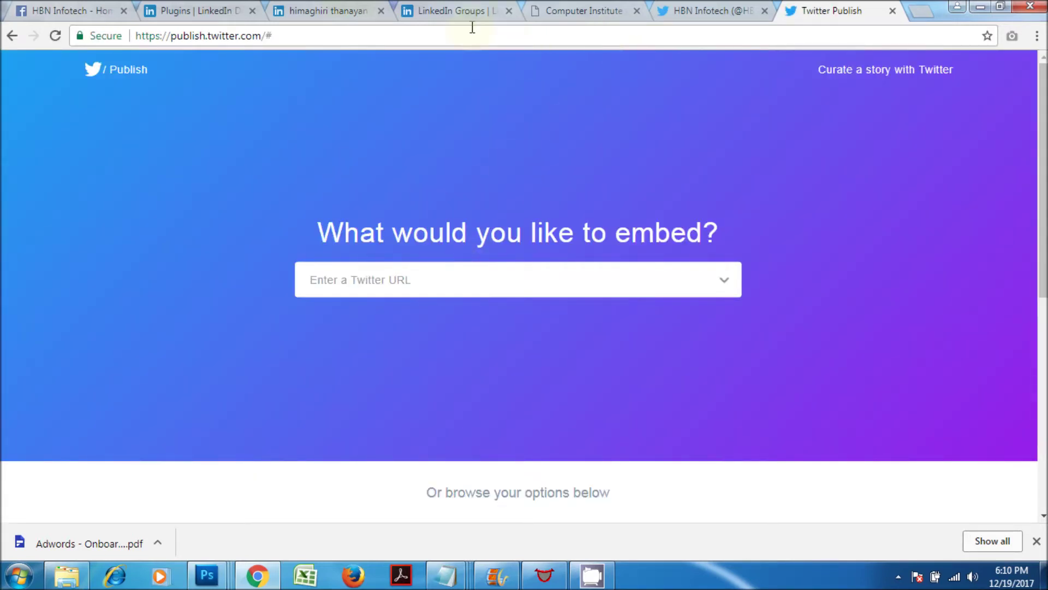
left_click(682, 16)
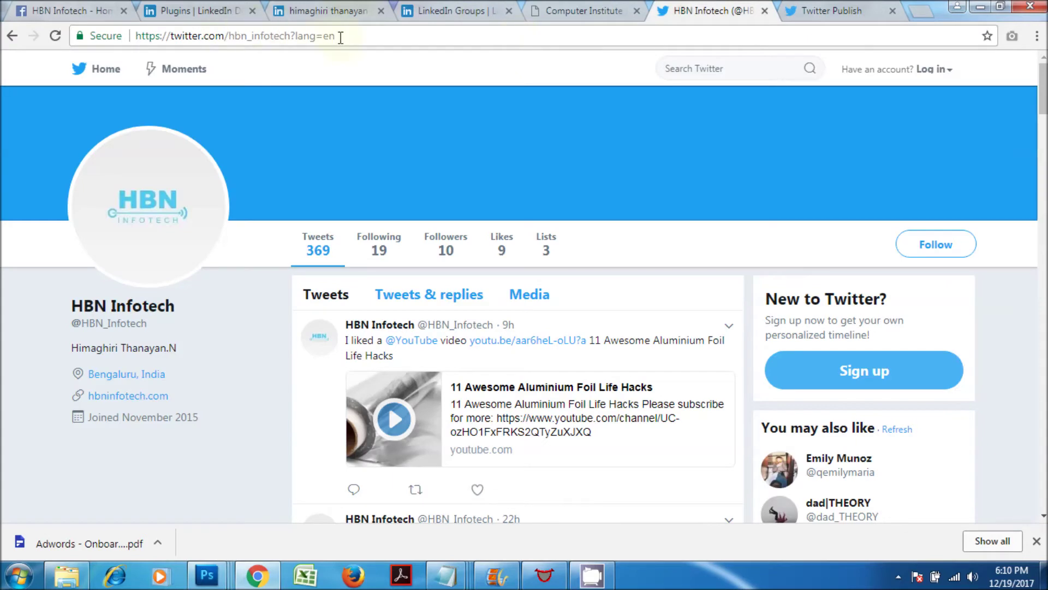
left_click_drag(349, 35, 99, 32)
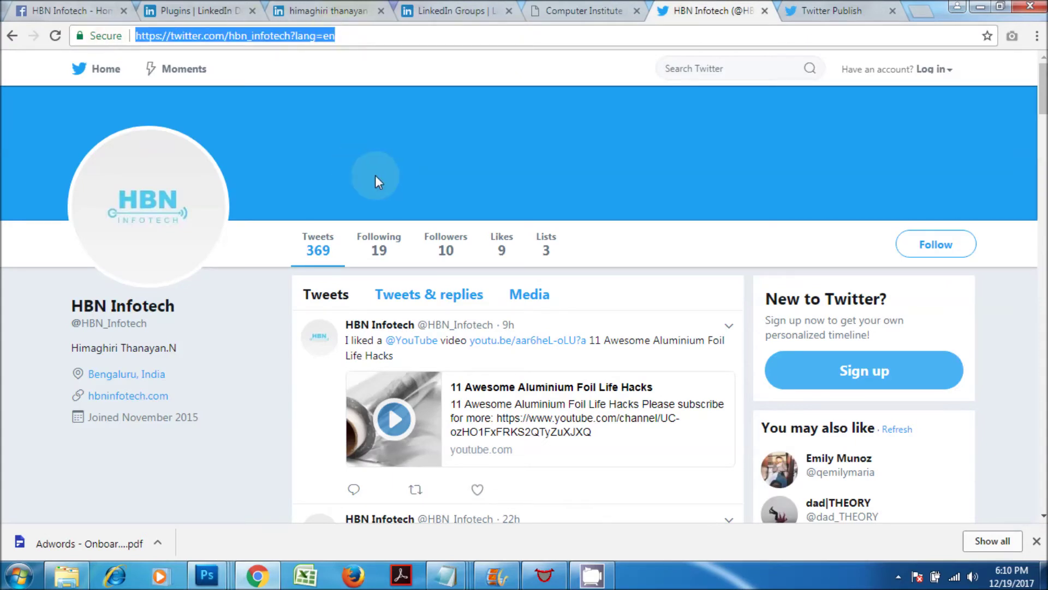
right_click(303, 35)
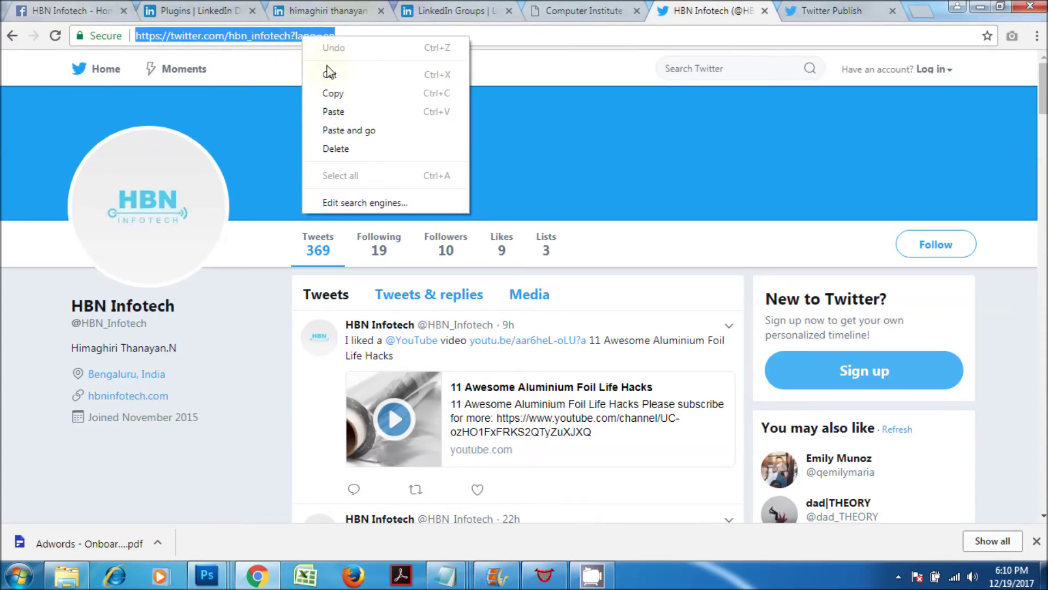
left_click(330, 94)
Step: Paste the copied profile URL into the Twitter Publish embed field and submit it
left_click(833, 11)
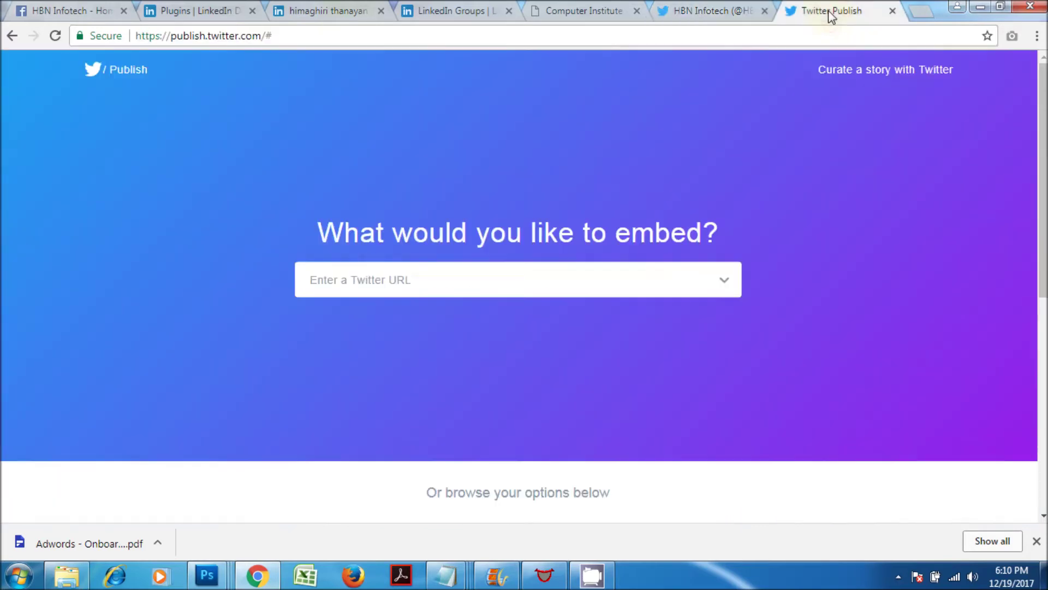
left_click(506, 284)
right_click(505, 282)
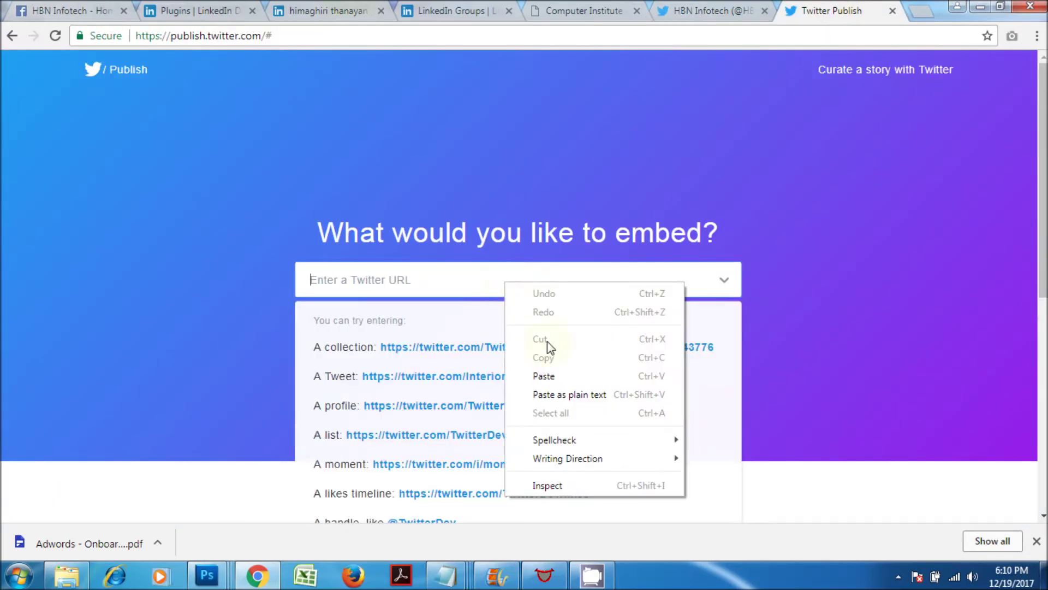
left_click(546, 375)
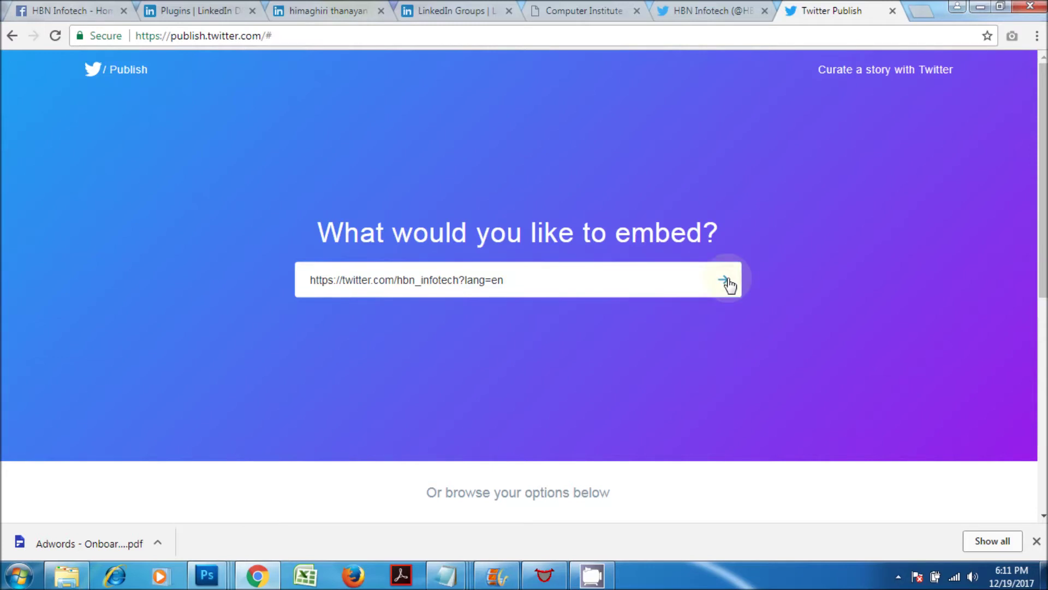
left_click(724, 279)
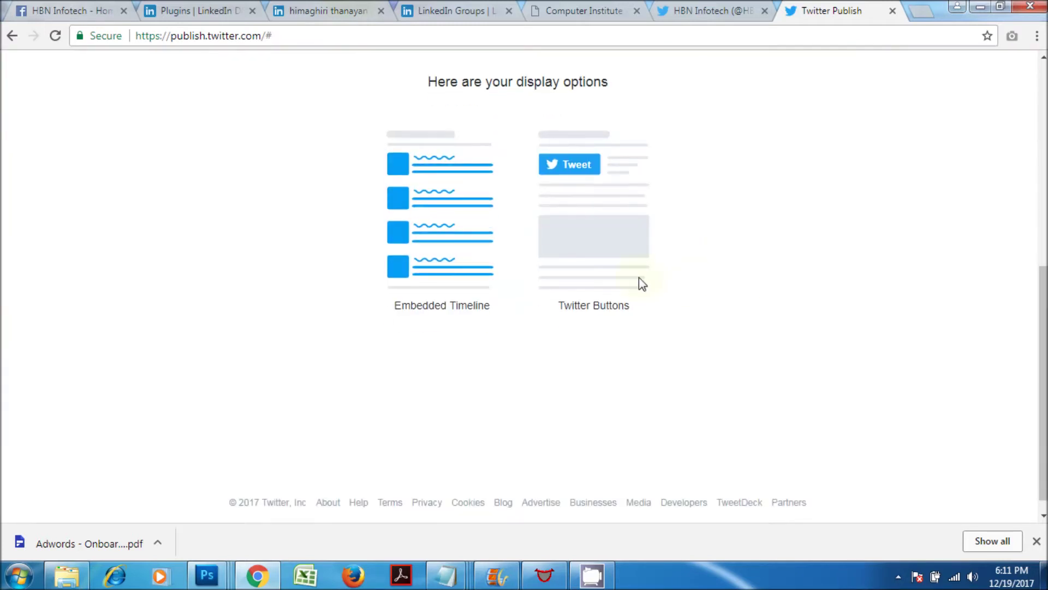
Step: Choose Twitter Buttons as the display option, select the Follow Button and copy its embed code
left_click(577, 214)
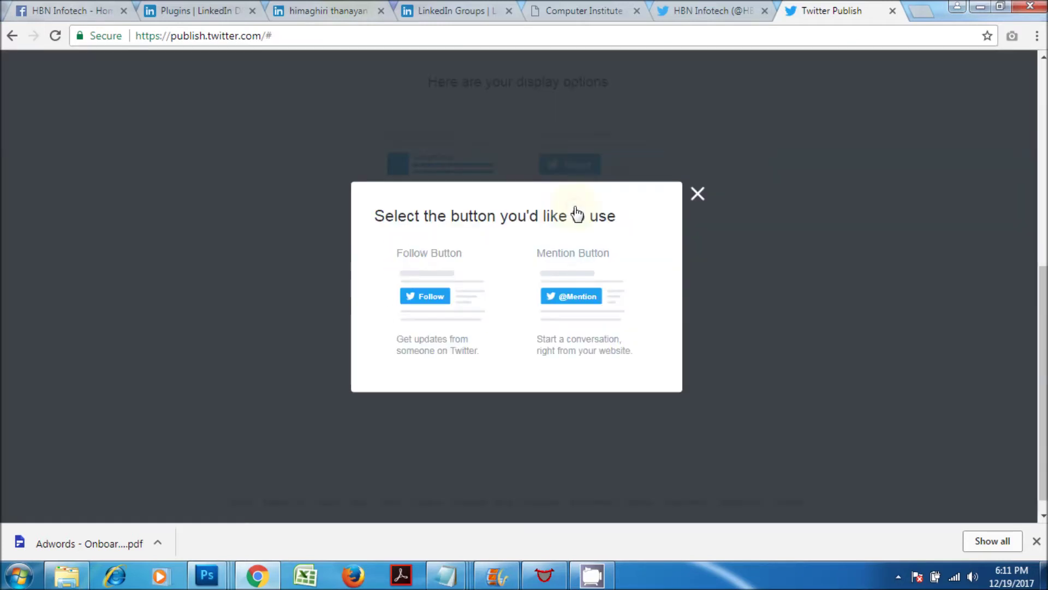
left_click(430, 300)
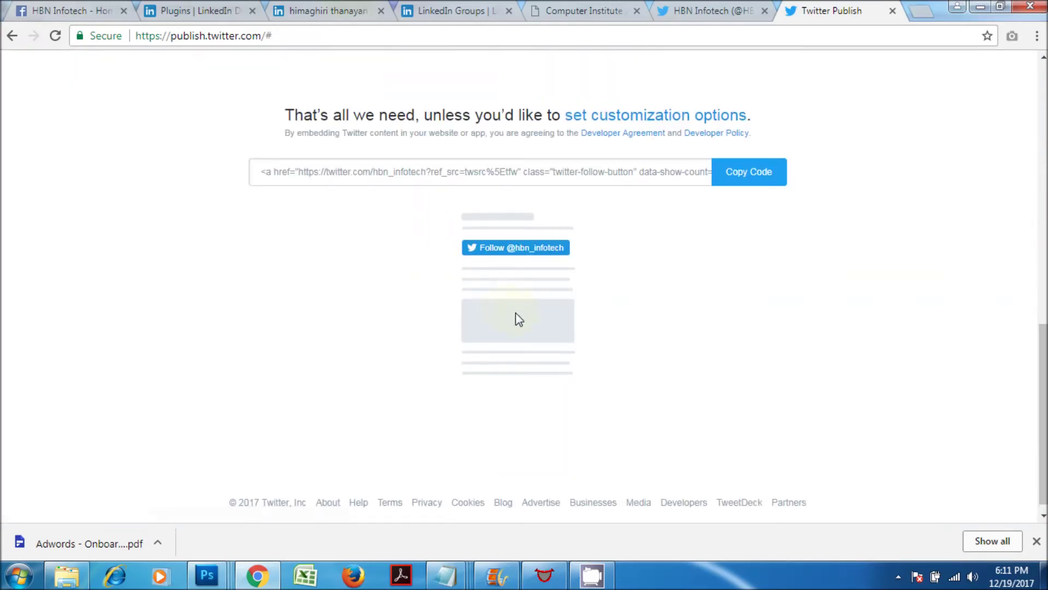
left_click(739, 178)
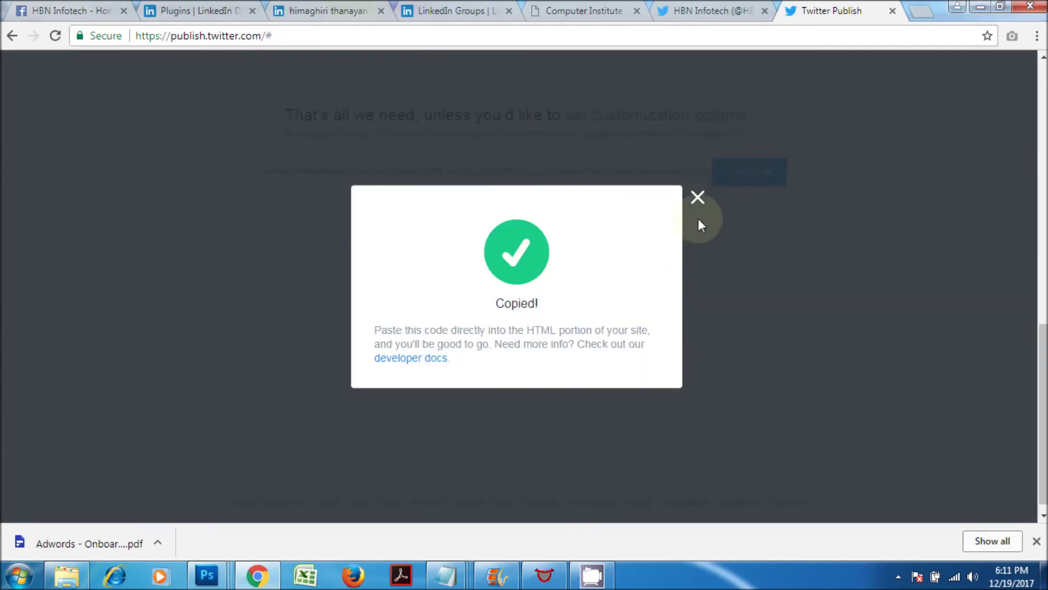
left_click(695, 196)
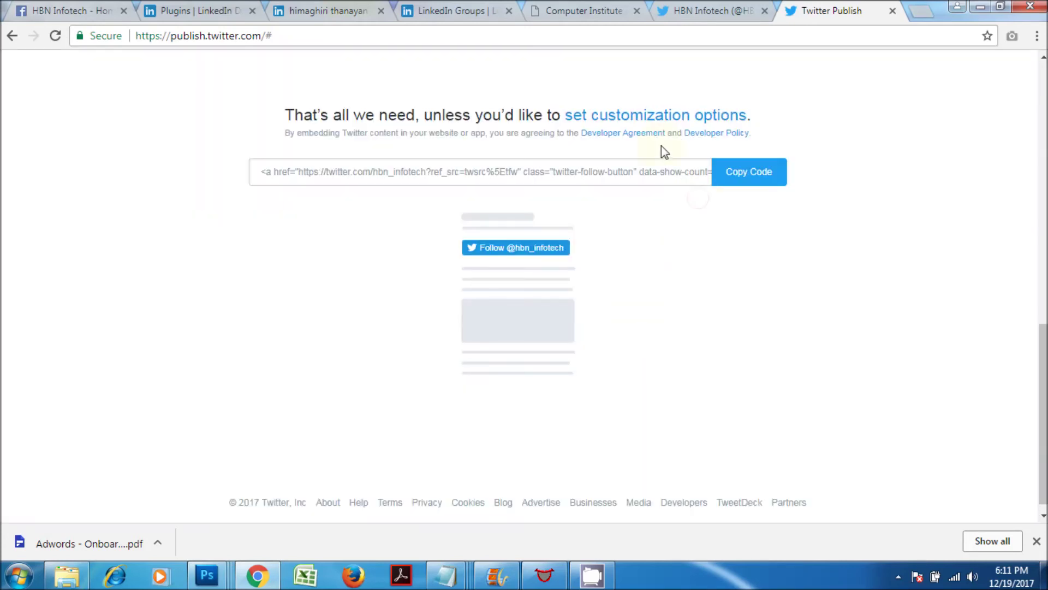
Step: Open the Widgets page of the HBN Infotech site and add a Text widget to Sidebar – Left
left_click(573, 7)
mouse_move(81, 65)
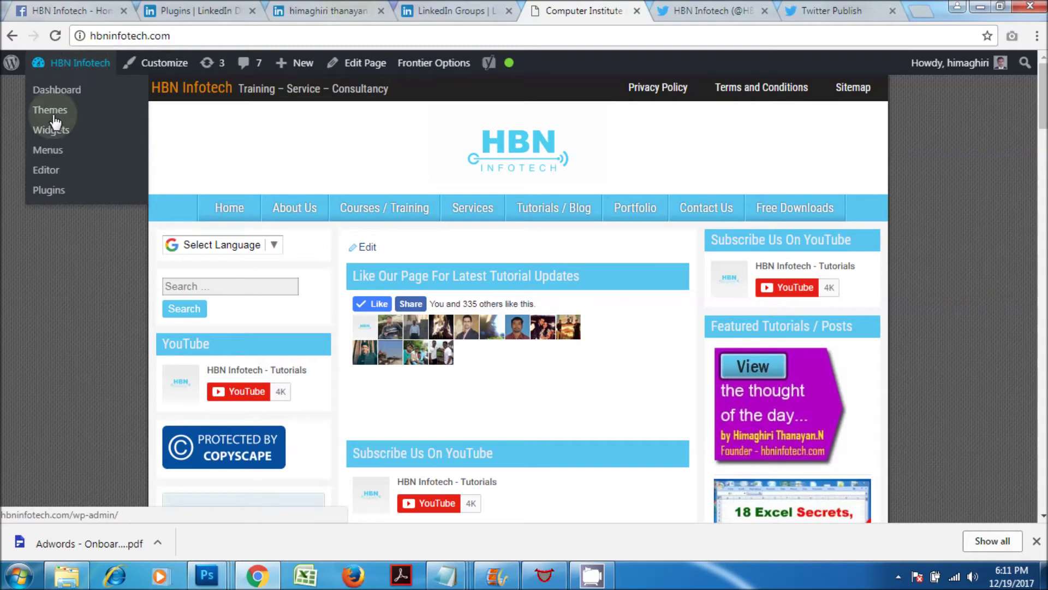
left_click(51, 131)
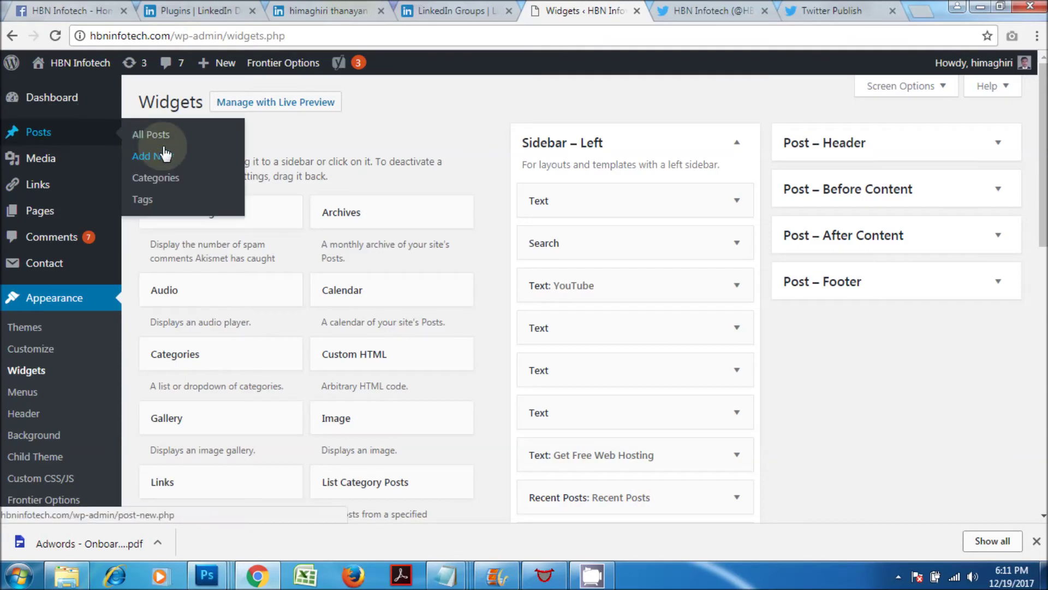
scroll(187, 385, "down", 1)
scroll(187, 385, "down", 5)
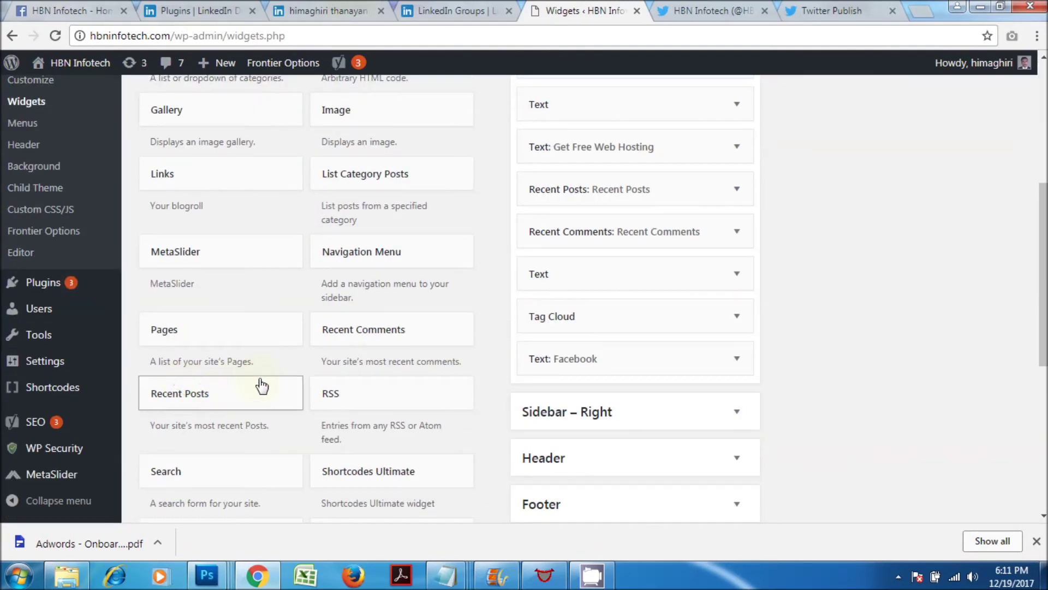
scroll(262, 387, "down", 1)
scroll(290, 416, "down", 4)
left_click(373, 311)
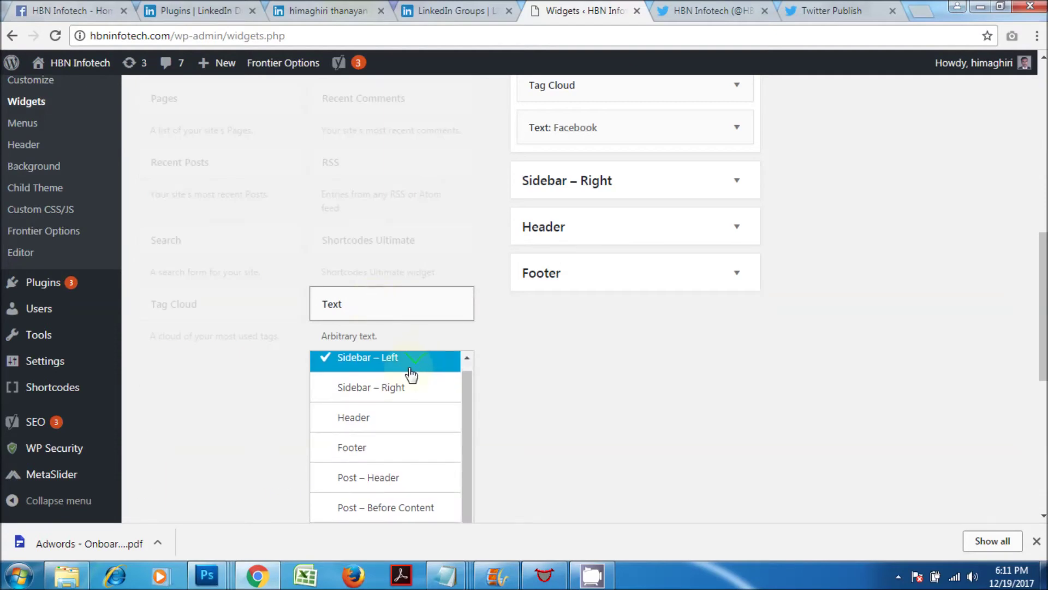
scroll(470, 404, "down", 6)
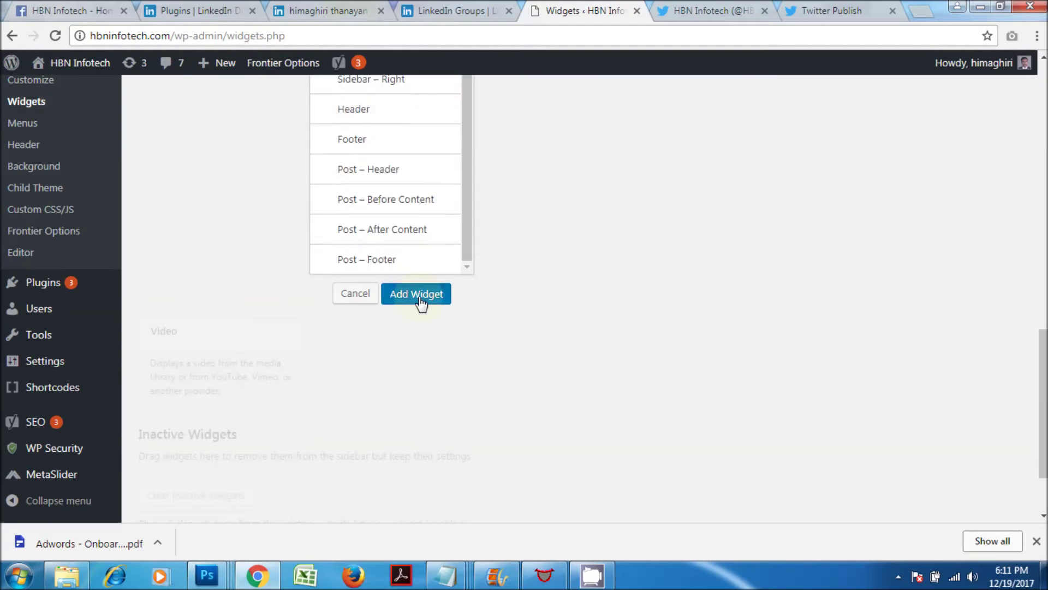
left_click(420, 304)
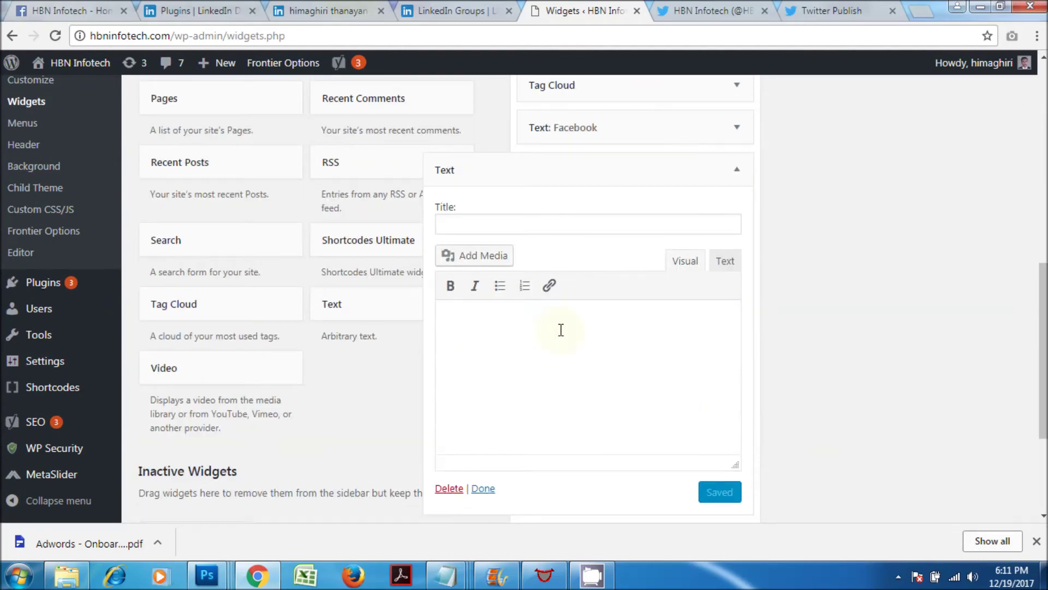
Step: Paste the copied Twitter follow-button code into the new Text widget's content in Text mode
key("ctrl+v")
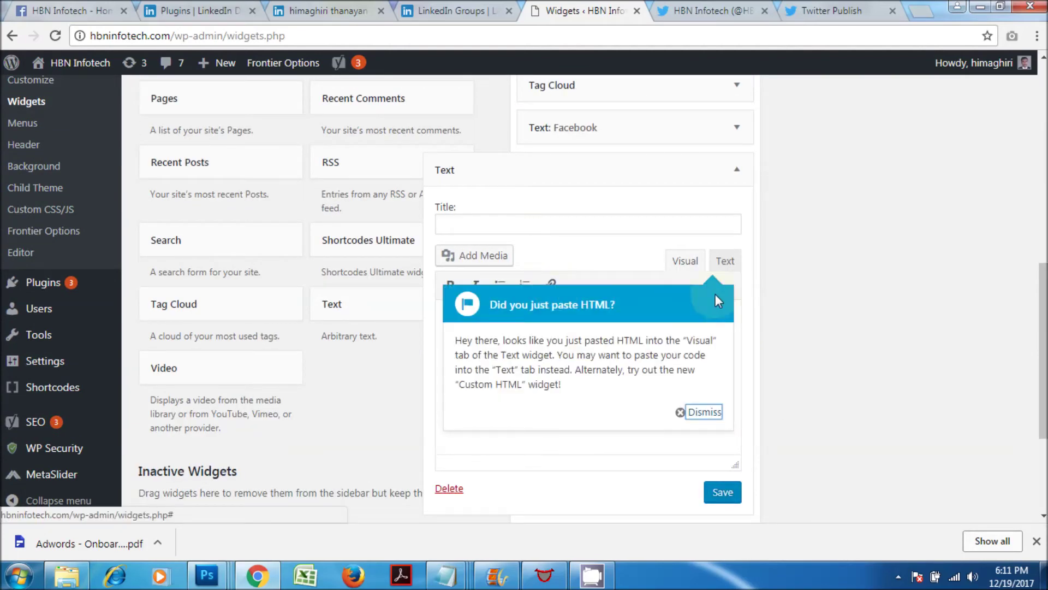
left_click(725, 268)
key("ctrl+a")
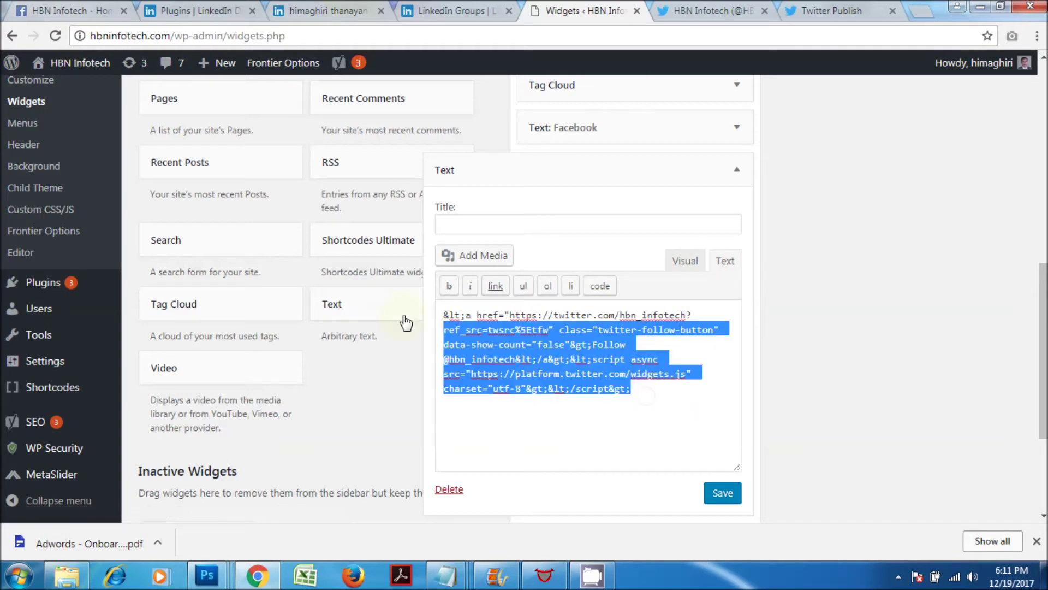
key("Delete")
right_click(636, 337)
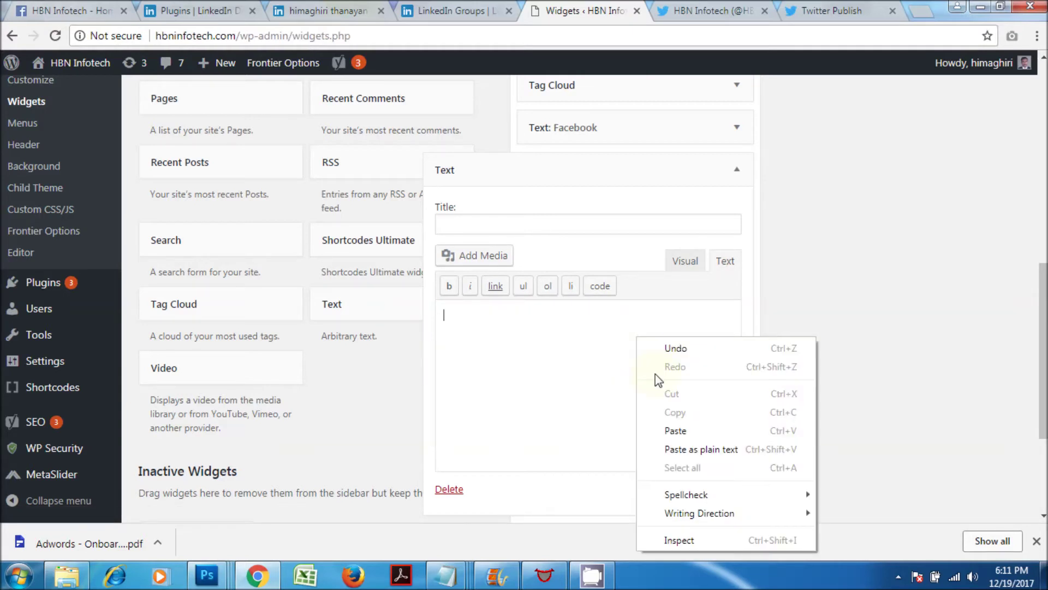
left_click(672, 431)
Step: Title the new Text widget Twitter, save it and collapse it
left_click(497, 222)
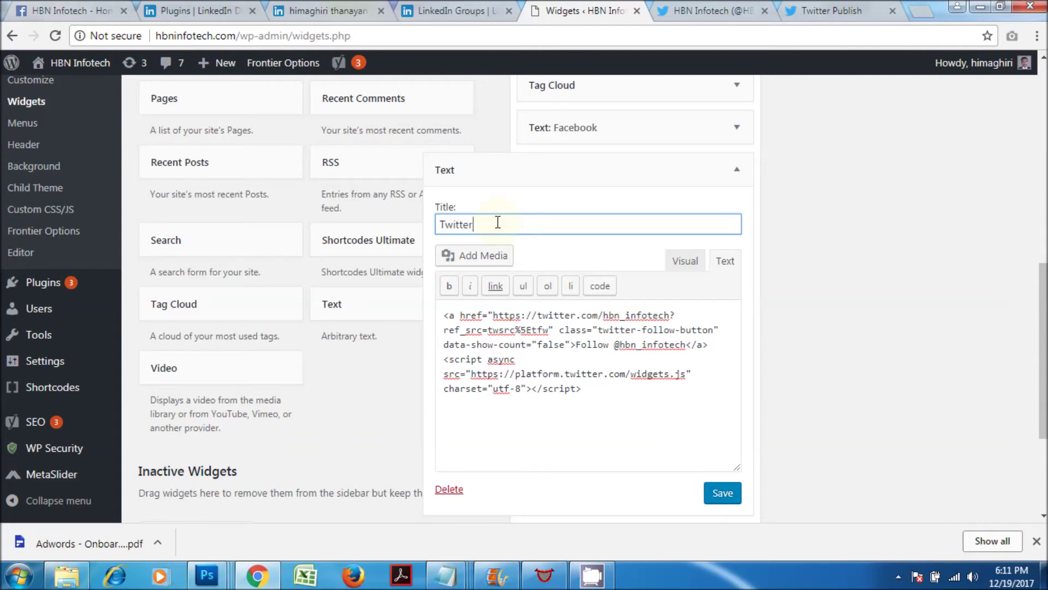
left_click(720, 498)
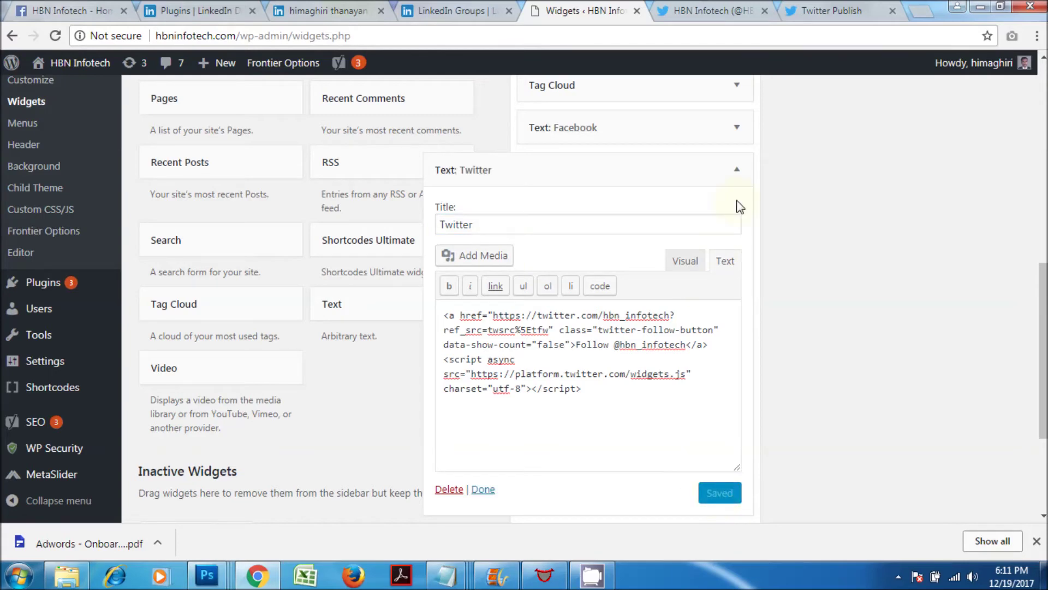
left_click(737, 169)
Step: Move the Twitter widget up in Sidebar – Left so it sits between the first Text widget and Search
scroll(844, 368, "up", 4)
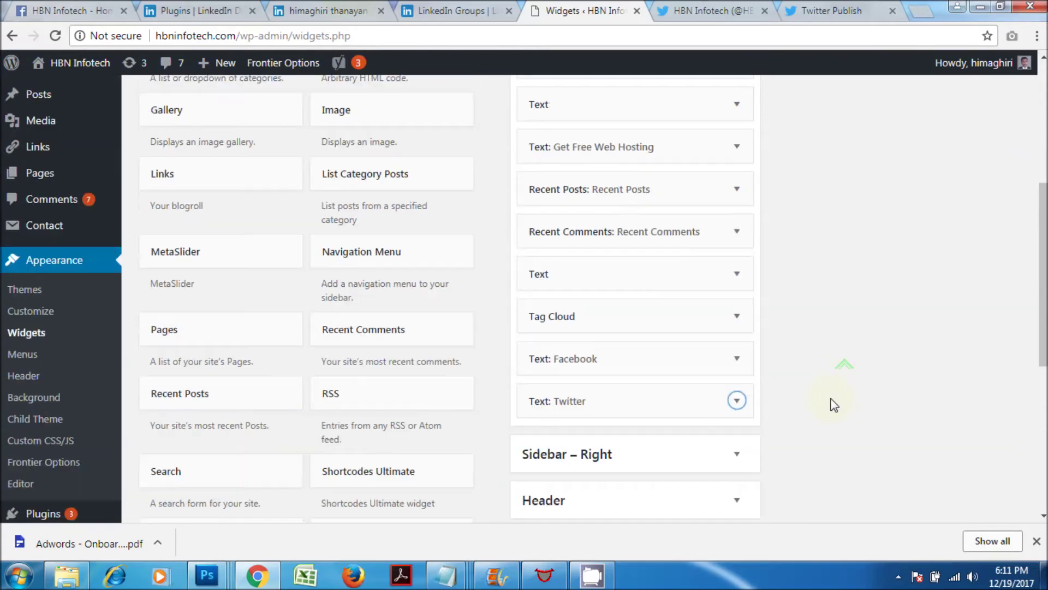
scroll(834, 405, "up", 3)
scroll(685, 458, "down", 2)
left_click_drag(638, 466, 642, 107)
scroll(697, 207, "up", 4)
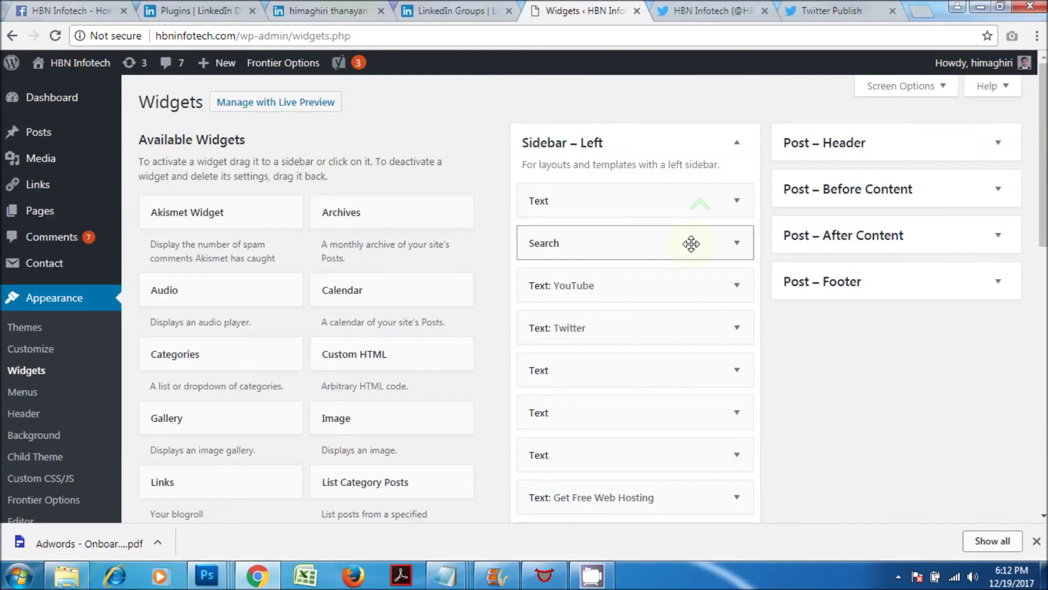
left_click_drag(632, 328, 634, 241)
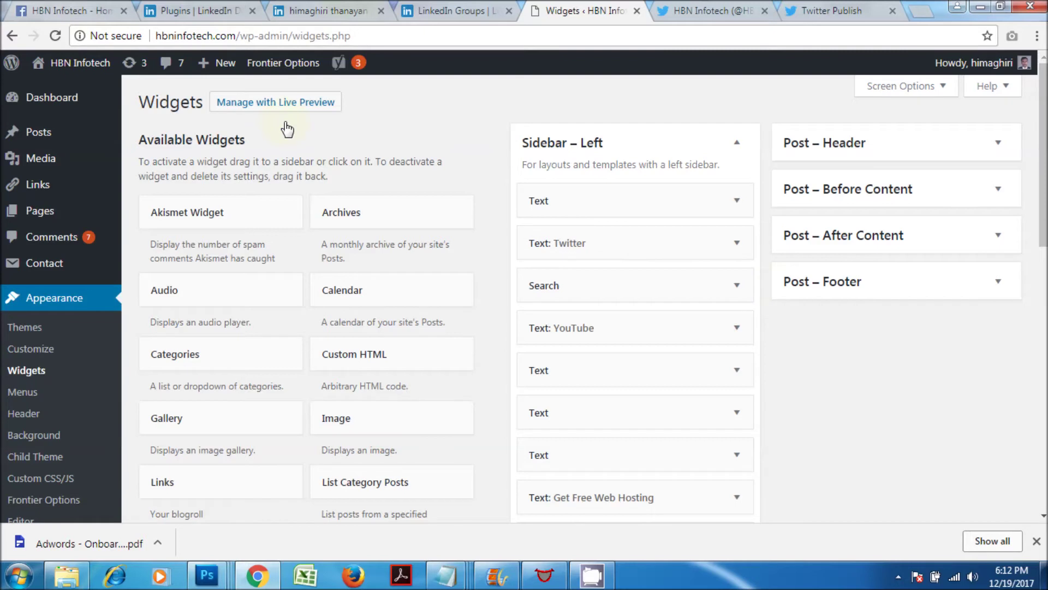
Step: Stay on the Widgets page when trying to leave, then save the Twitter widget again and collapse it
mouse_move(54, 63)
left_click(49, 94)
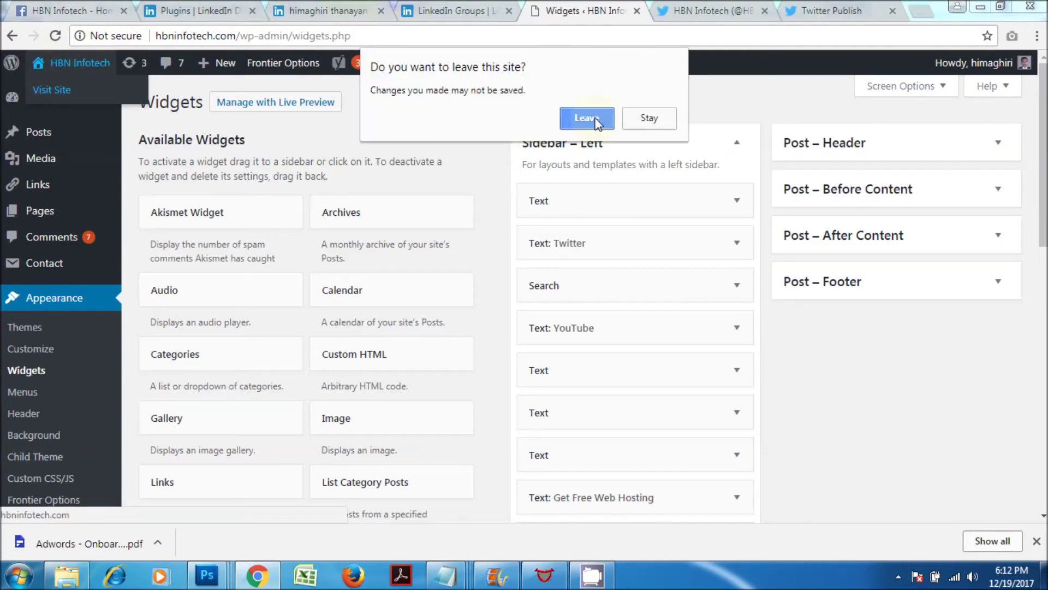
left_click(637, 118)
scroll(628, 325, "down", 3)
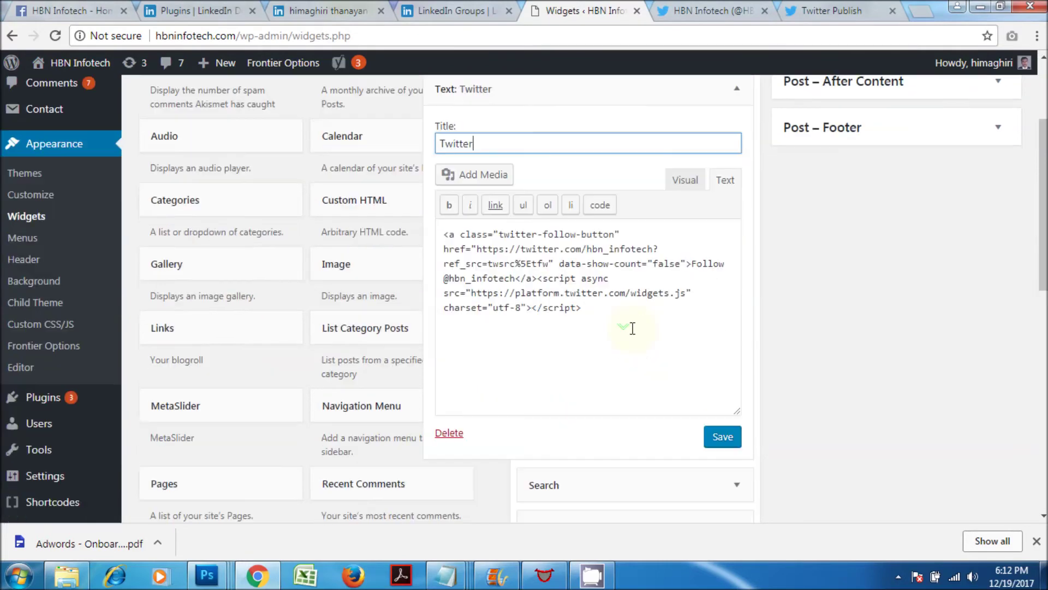
left_click(730, 439)
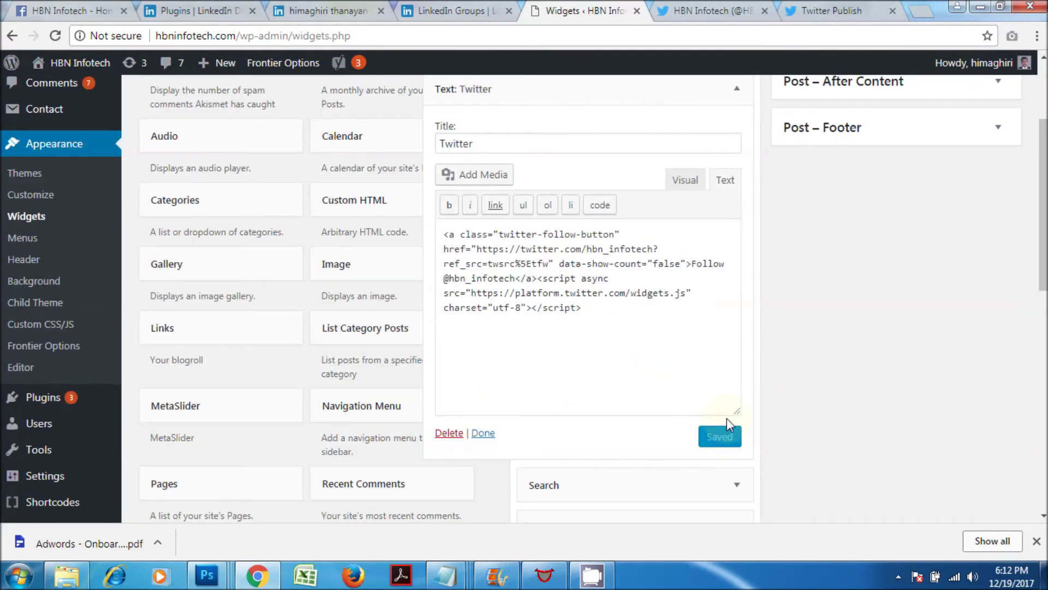
left_click(737, 88)
Step: Visit the site's home page and check the left sidebar for the Twitter follow button
scroll(402, 180, "up", 2)
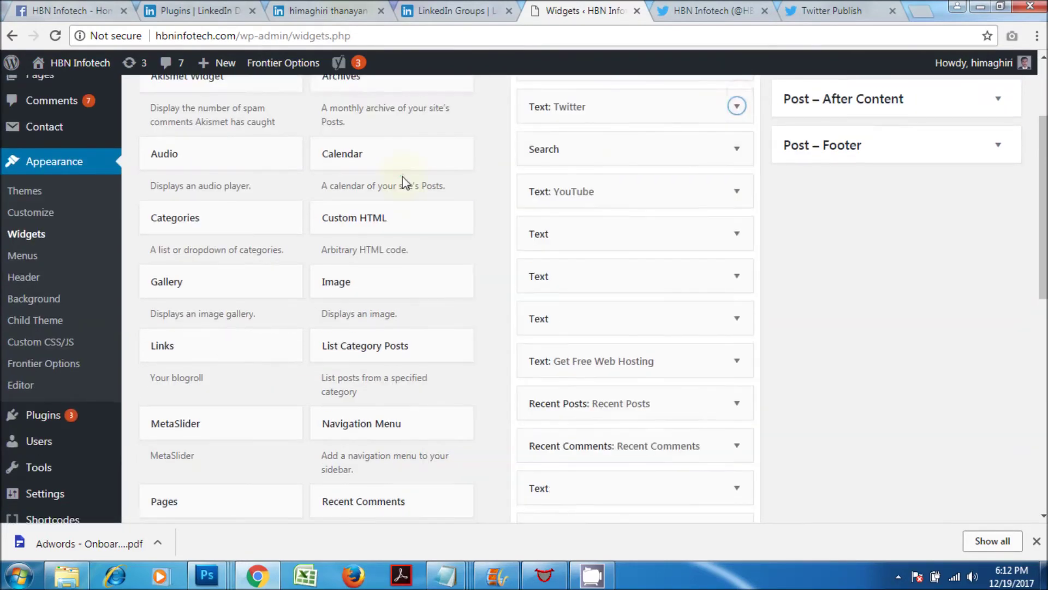
left_click(48, 93)
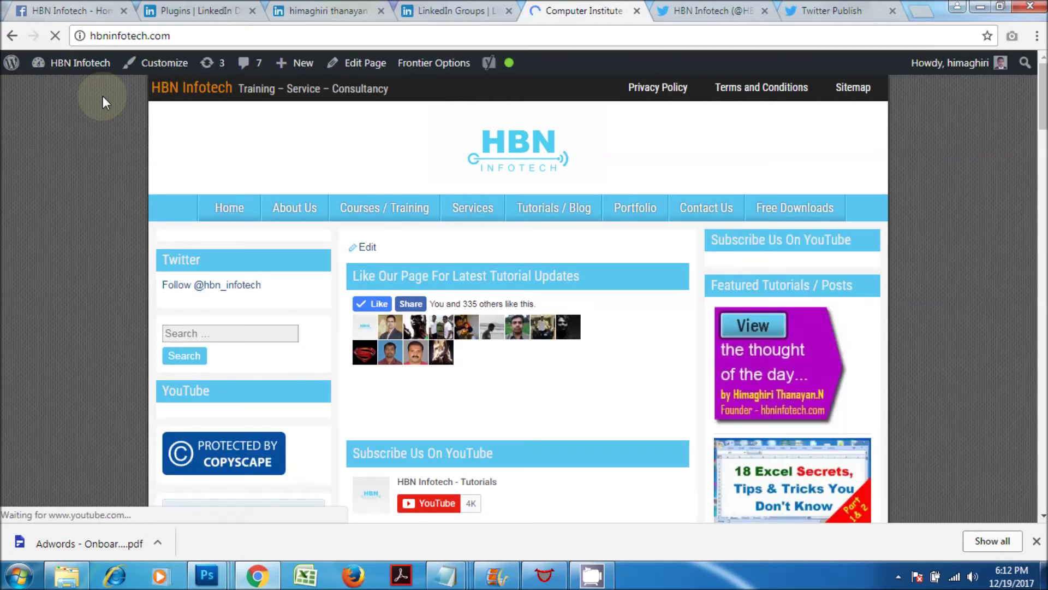
scroll(109, 110, "down", 3)
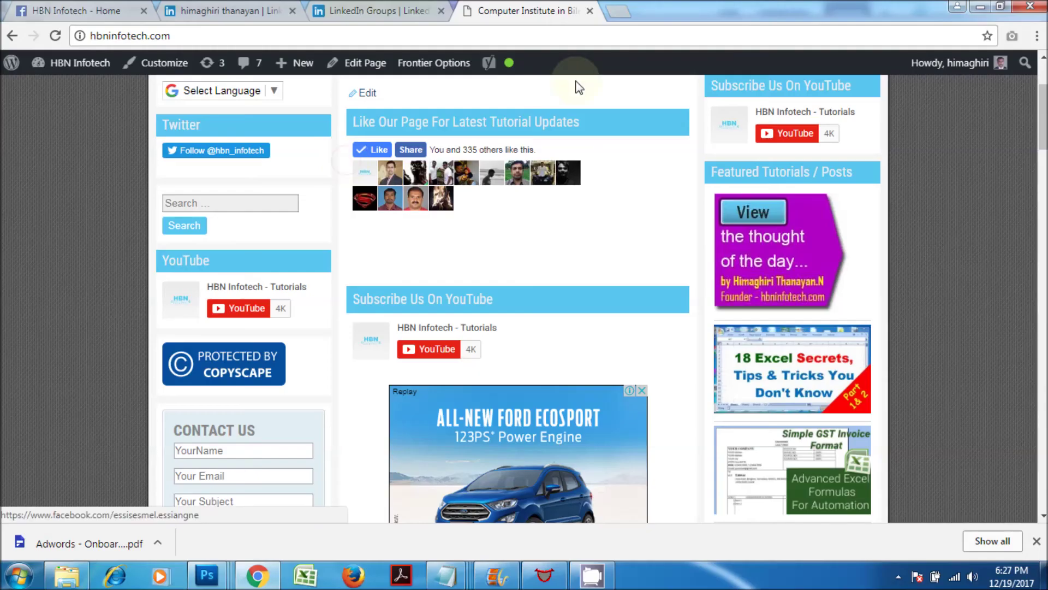
left_click(624, 8)
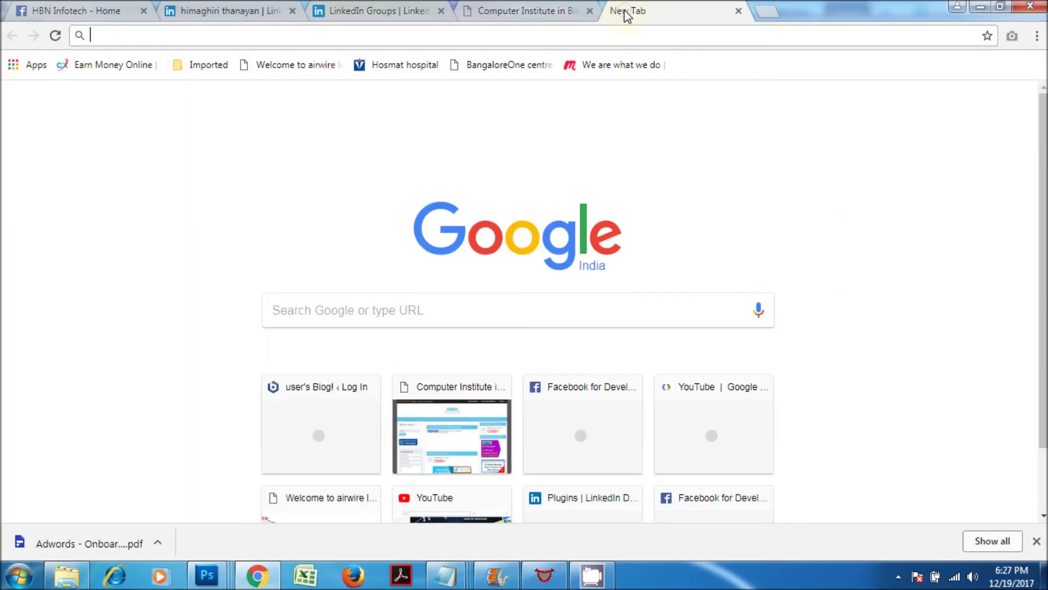
left_click(419, 75)
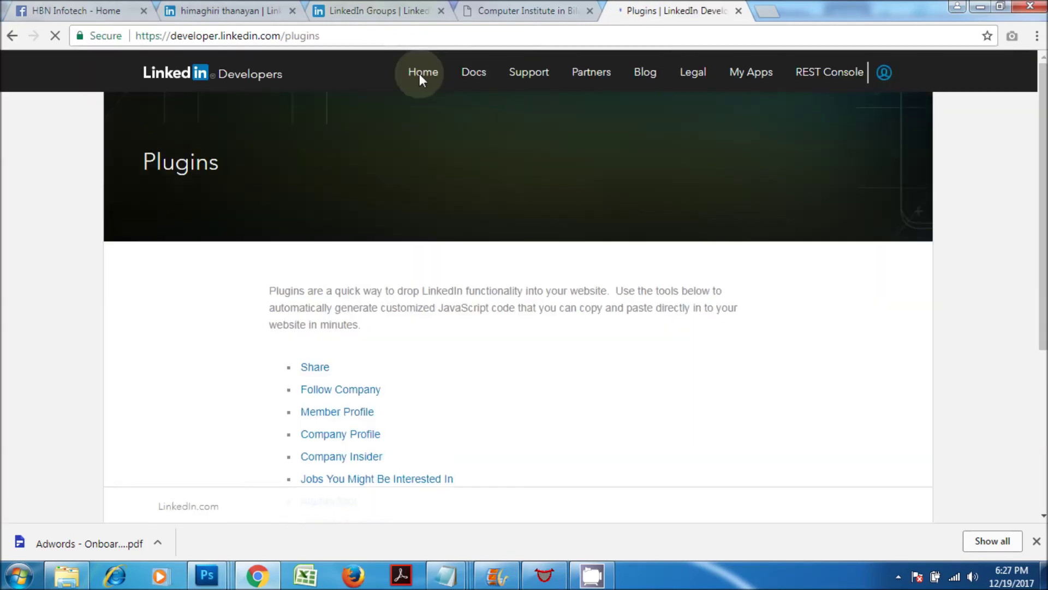
scroll(880, 217, "down", 3)
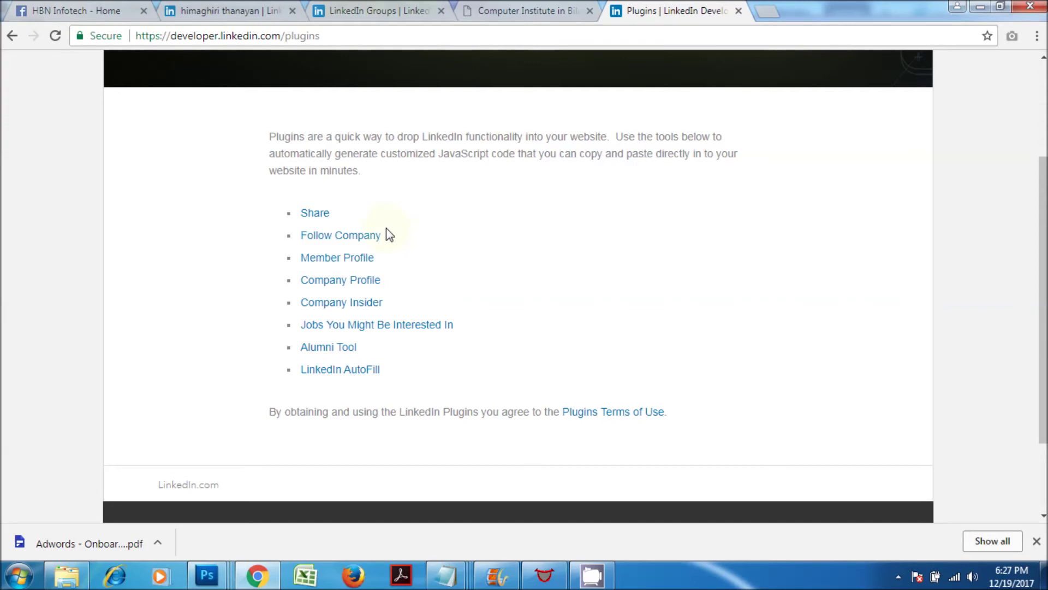
left_click(347, 262)
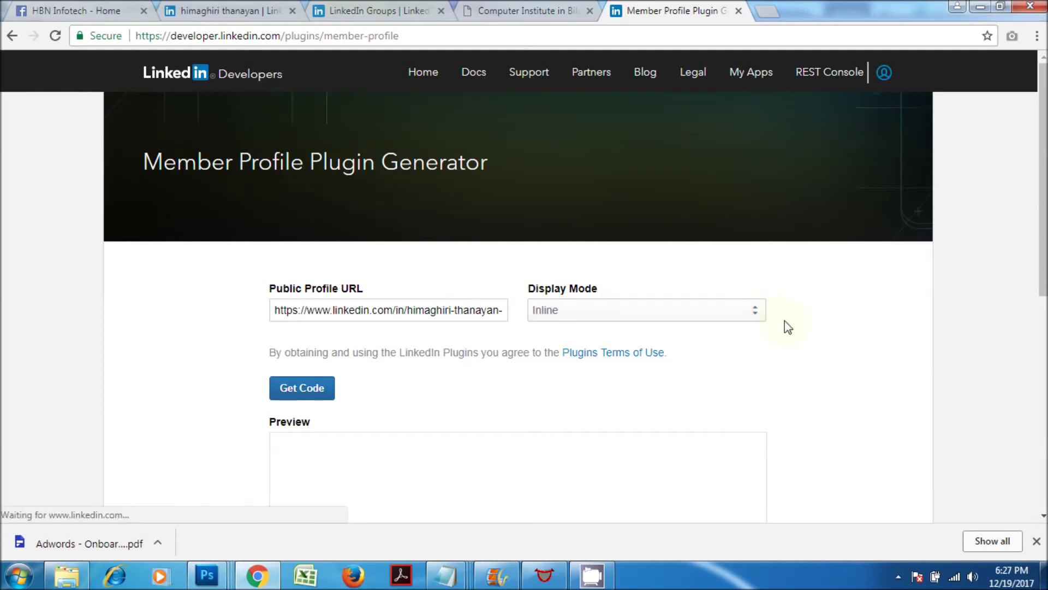
Step: Generate the Member Profile plugin code with the Inline display mode and copy it
scroll(785, 325, "down", 2)
scroll(788, 327, "down", 1)
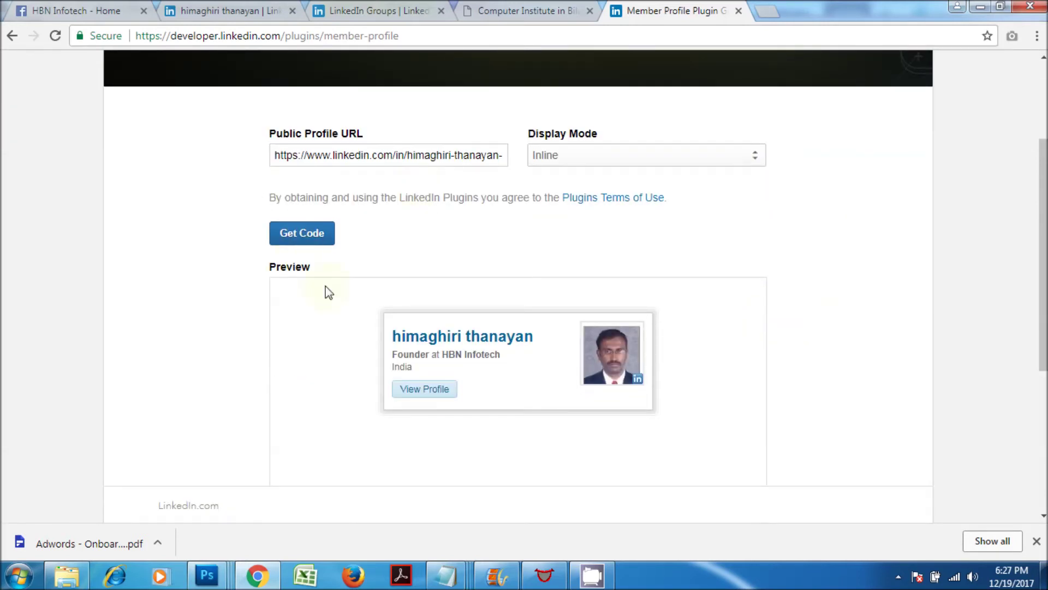
left_click(302, 234)
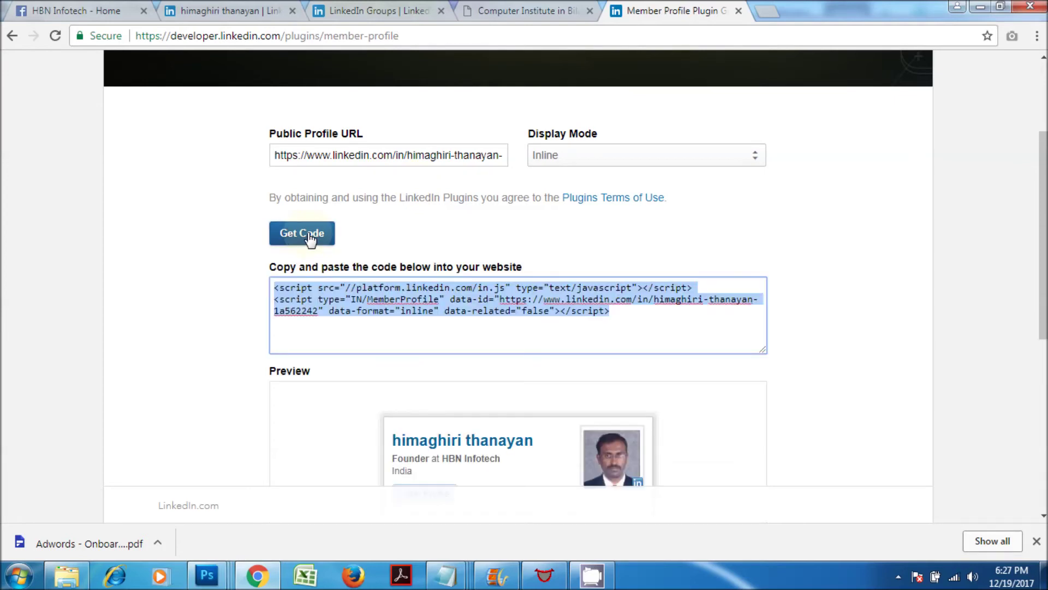
right_click(546, 315)
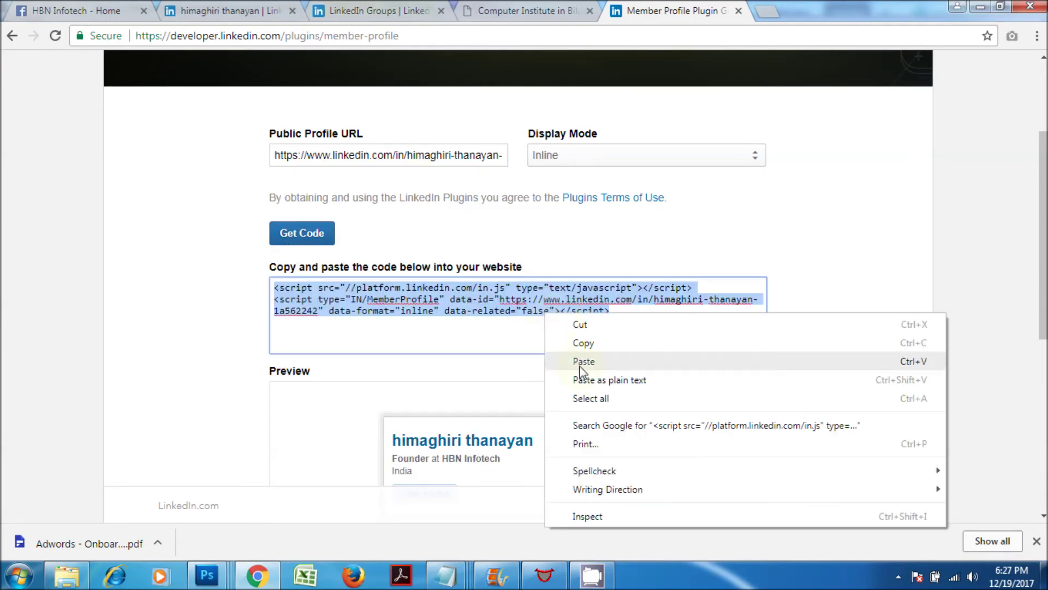
left_click(584, 342)
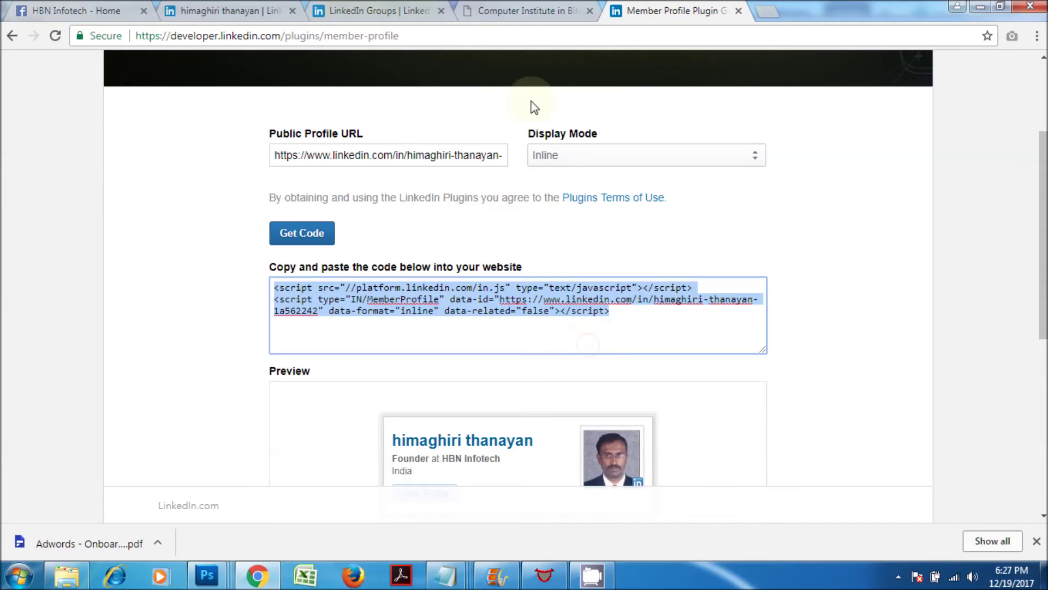
Step: Open the Widgets page of the HBN Infotech site and add a new Text widget to Sidebar – Left
left_click(523, 8)
mouse_move(76, 66)
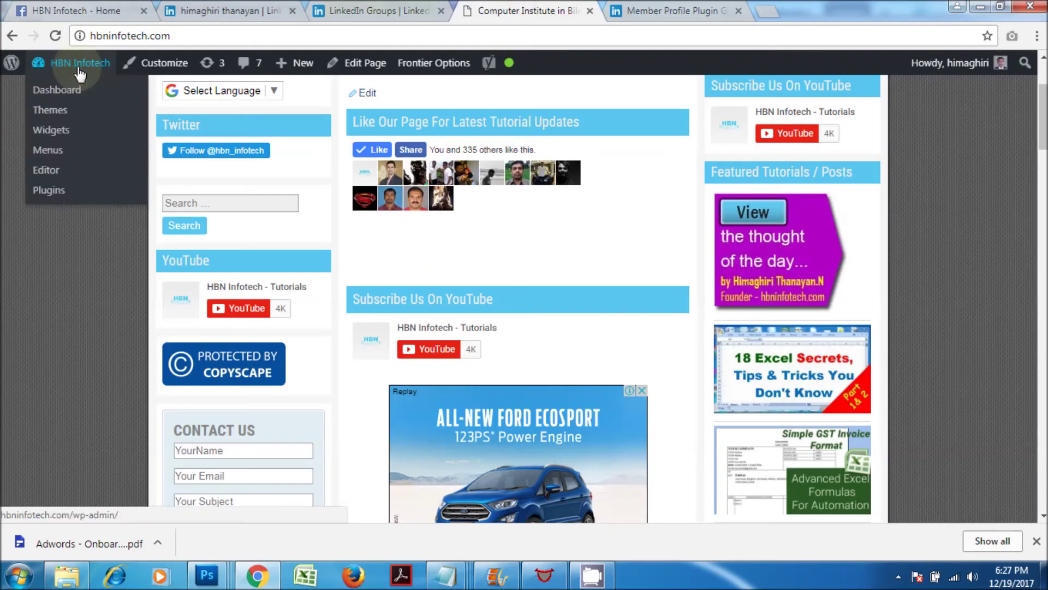
left_click(57, 131)
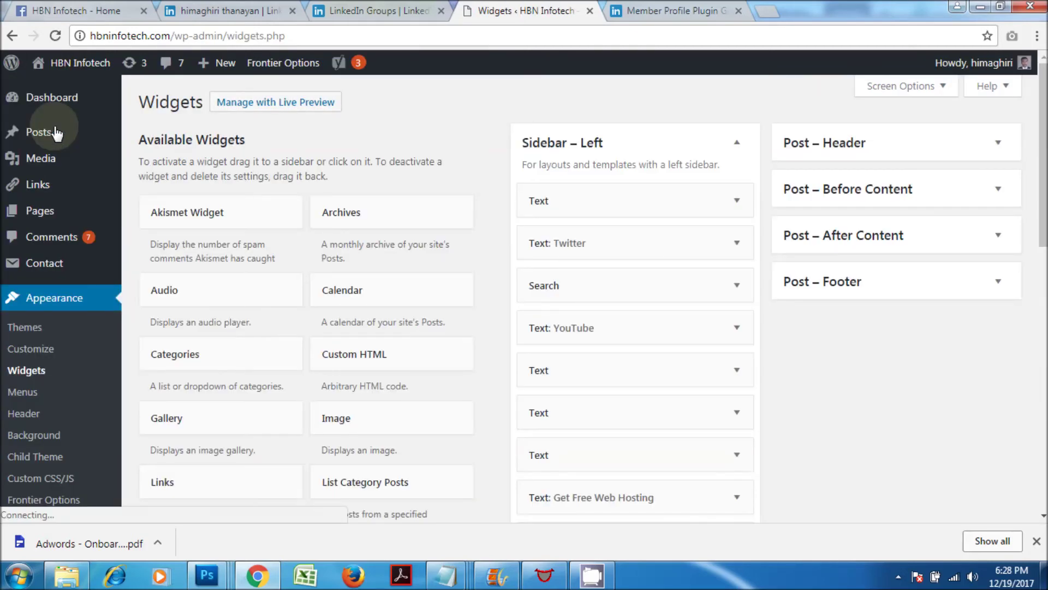
mouse_move(44, 134)
scroll(199, 297, "down", 8)
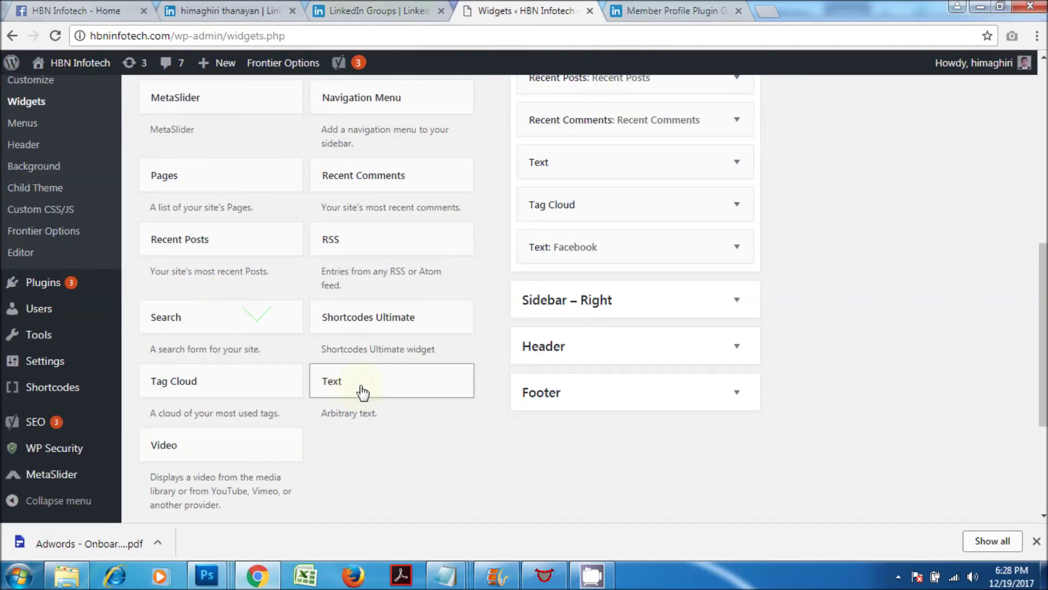
left_click(362, 391)
scroll(358, 391, "down", 3)
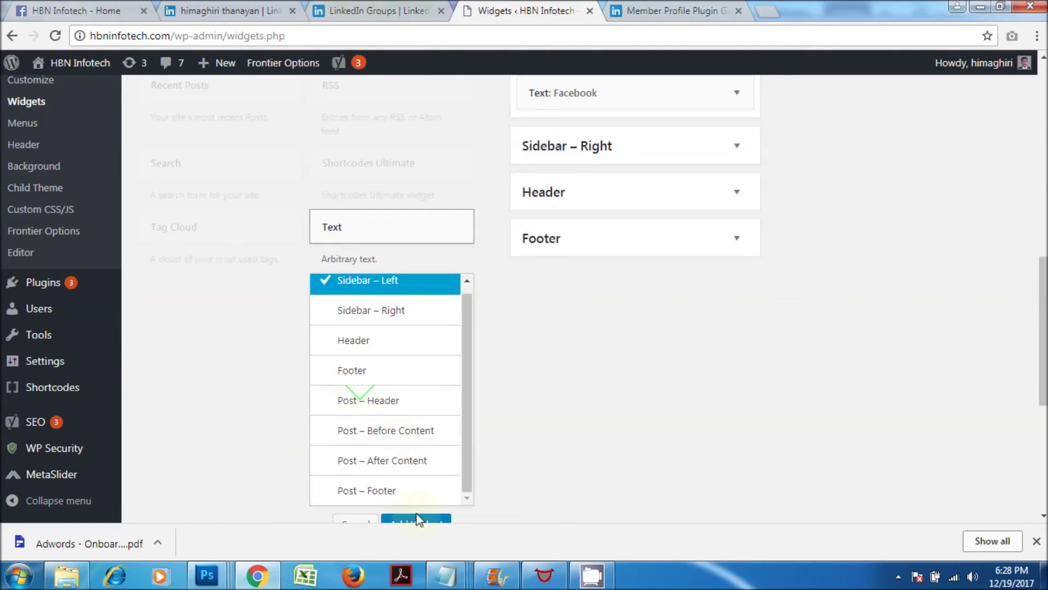
scroll(535, 426, "down", 2)
left_click(418, 371)
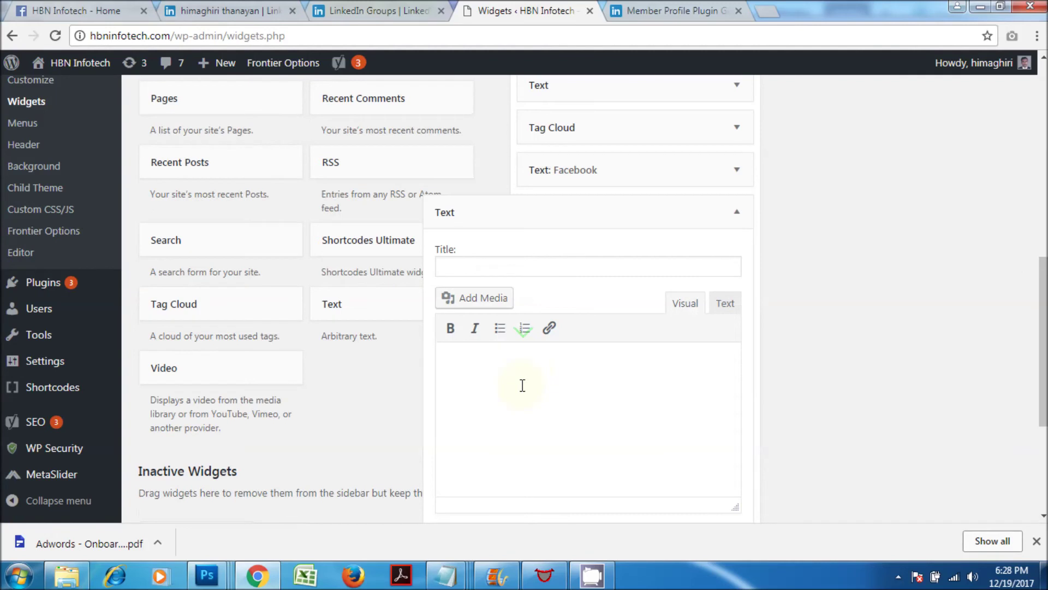
Step: Put the copied LinkedIn script into the new widget's Text mode, replacing the escaped code pasted in Visual mode
key("ctrl+v")
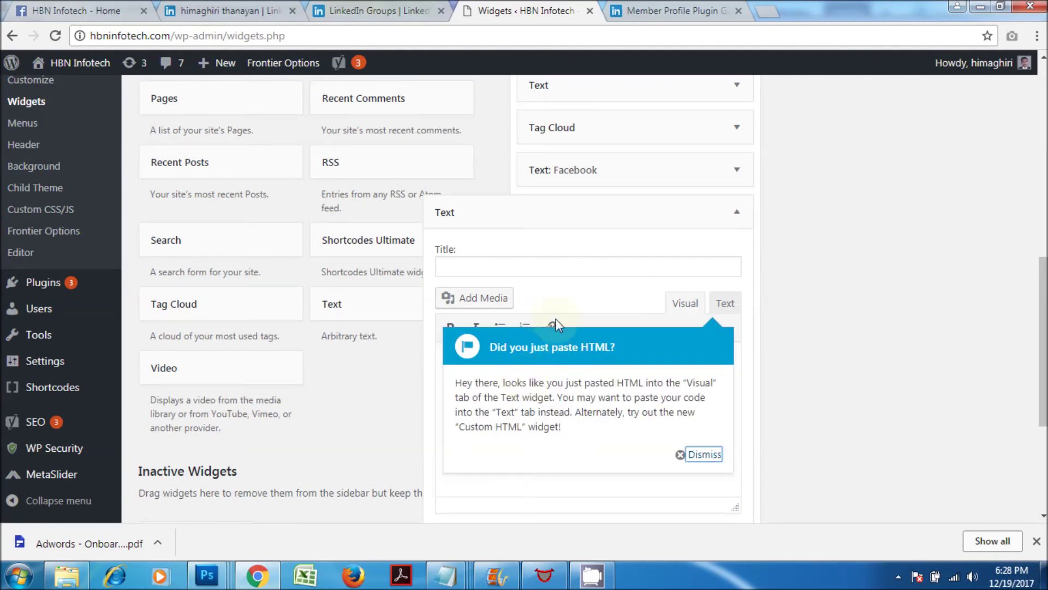
left_click(713, 308)
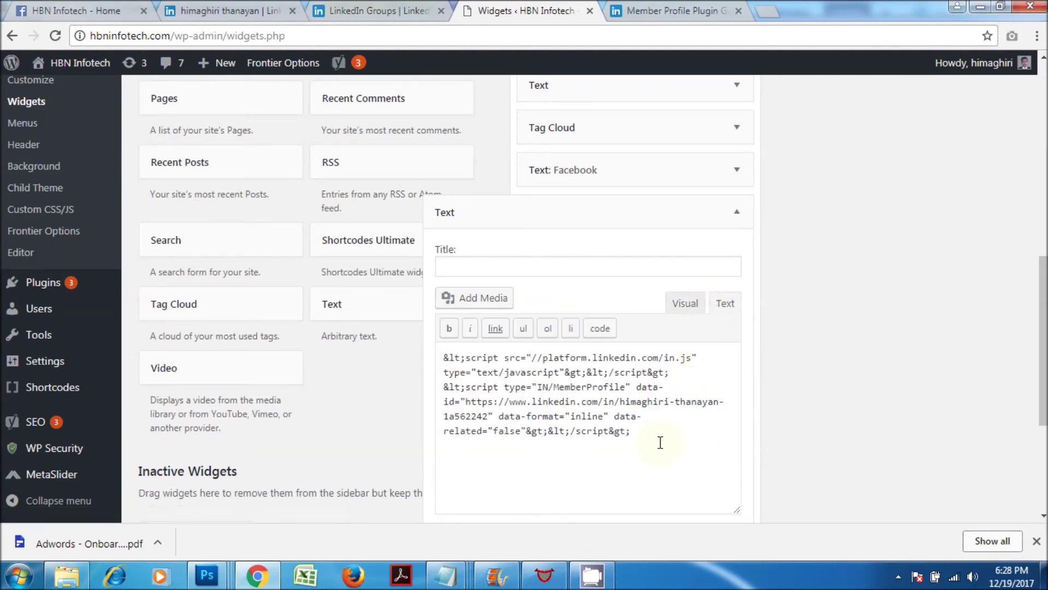
left_click_drag(662, 440, 435, 360)
key("BackSpace")
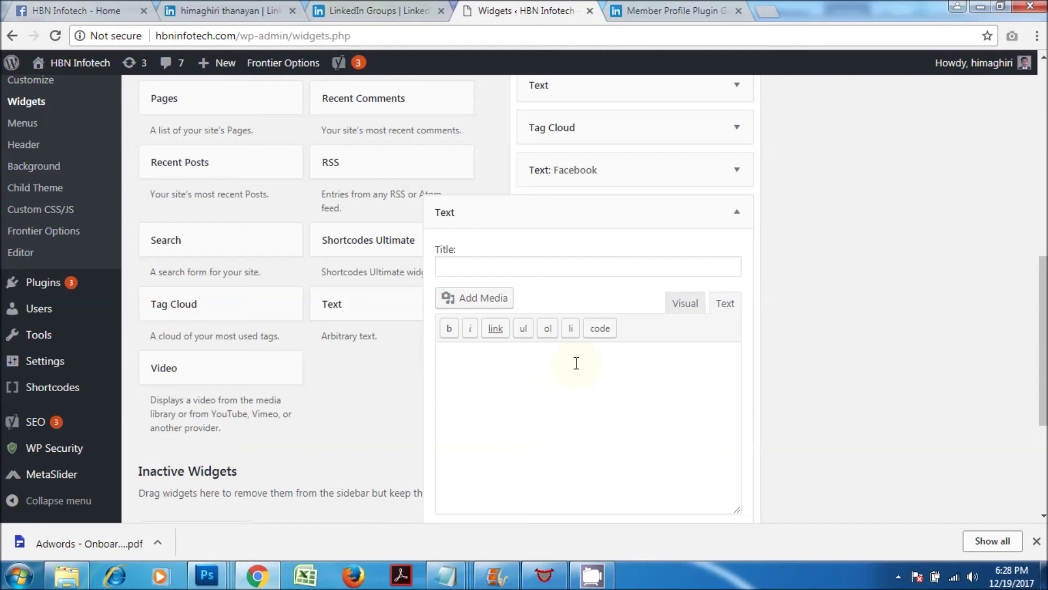
right_click(577, 364)
left_click(634, 261)
Step: Title the new widget LinkedIn Profile, save it and collapse it
left_click(505, 267)
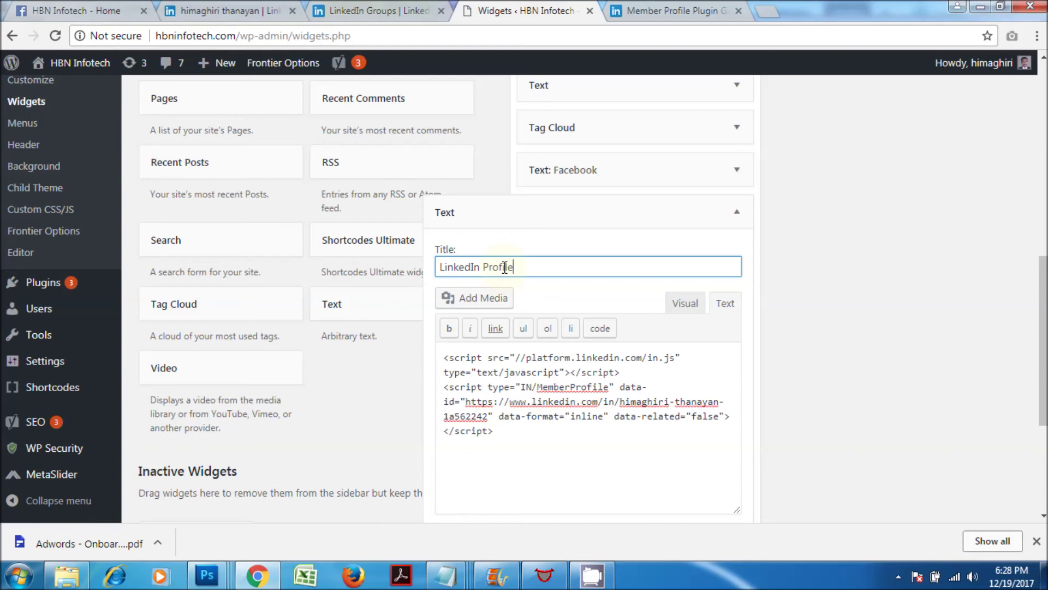
scroll(685, 279, "down", 3)
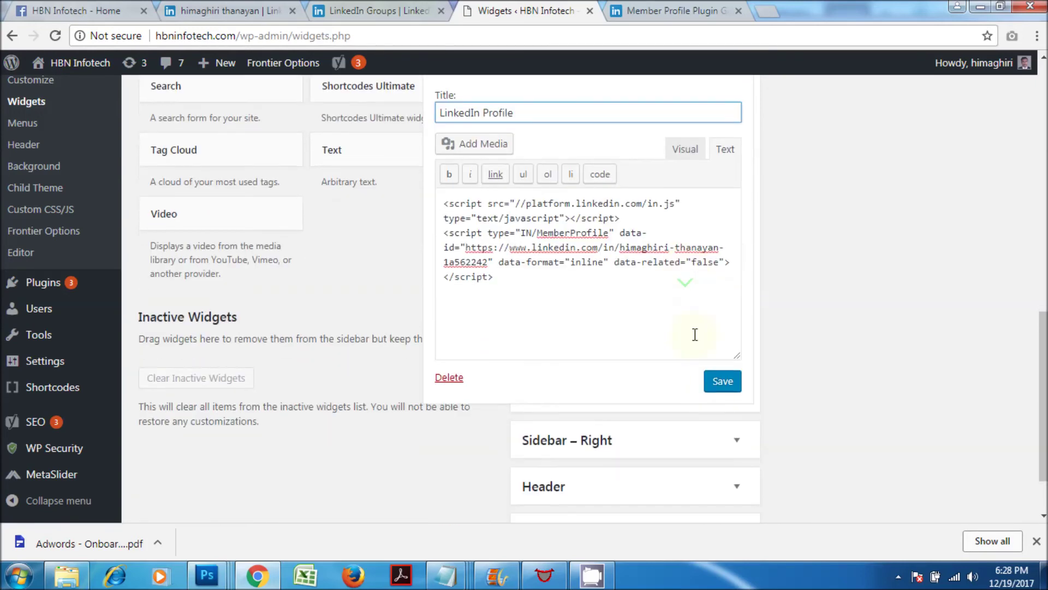
left_click(722, 382)
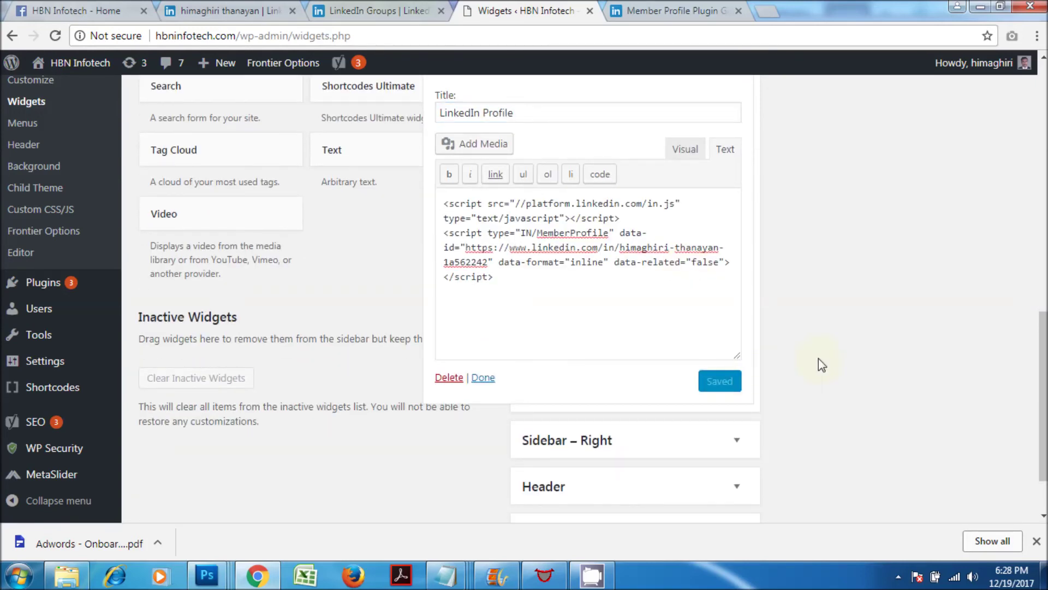
scroll(818, 358, "up", 3)
left_click(737, 213)
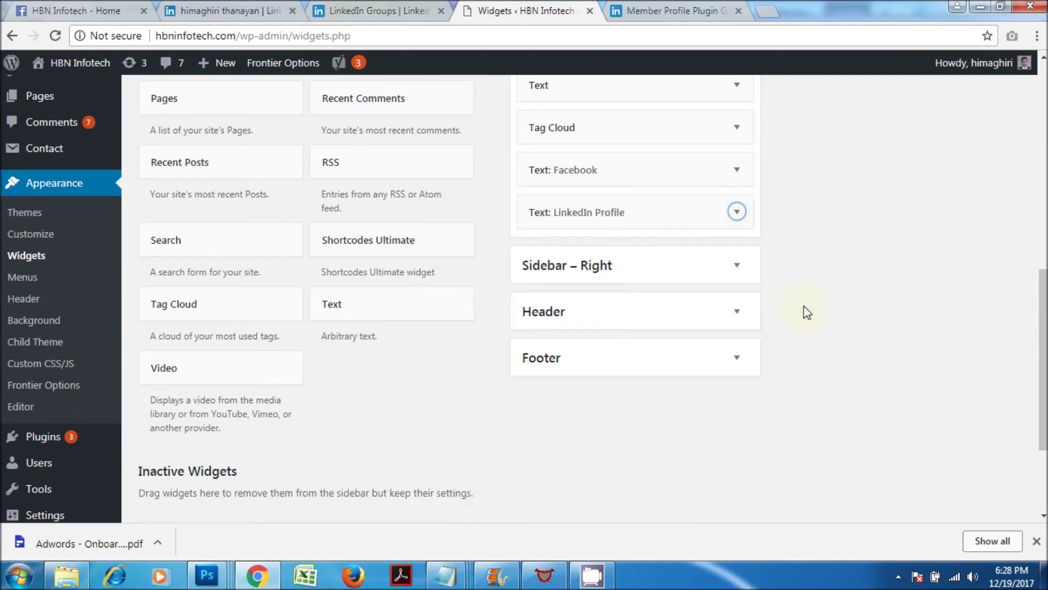
Step: Move the LinkedIn Profile widget up in Sidebar – Left so it sits between Twitter and Search
scroll(804, 306, "up", 5)
left_click_drag(642, 274, 655, 183)
scroll(777, 304, "up", 5)
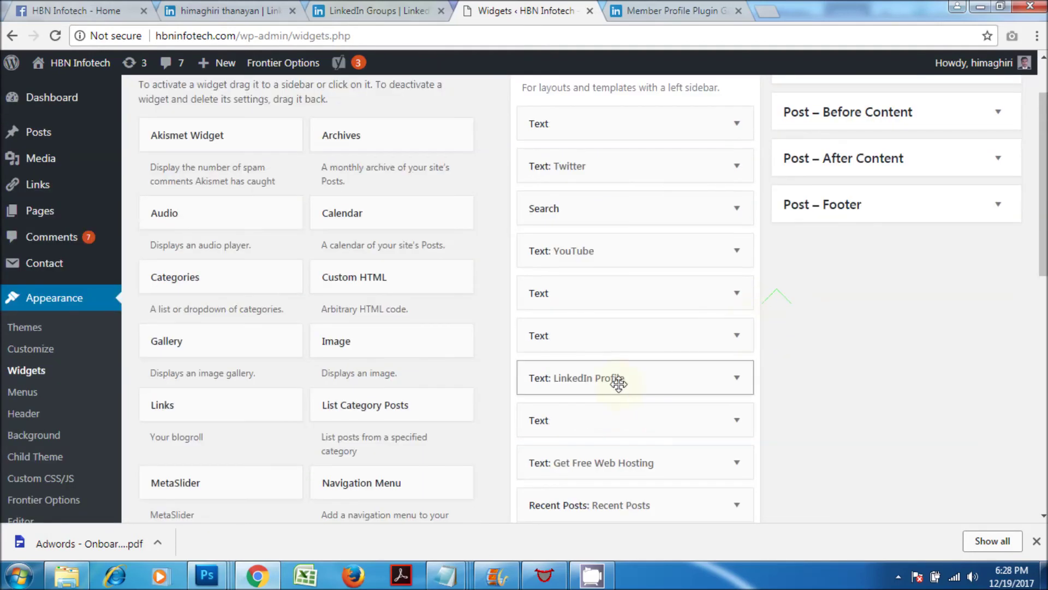
left_click_drag(630, 324, 628, 207)
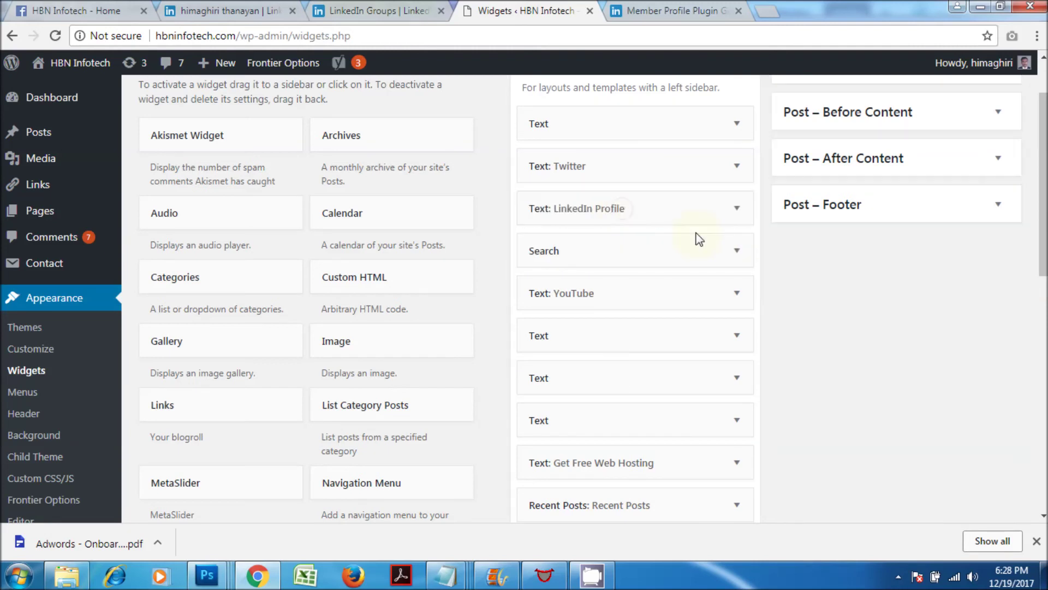
Step: Stay on the Widgets page when trying to visit the site, then save the LinkedIn Profile widget again and collapse it
mouse_move(80, 63)
left_click(49, 92)
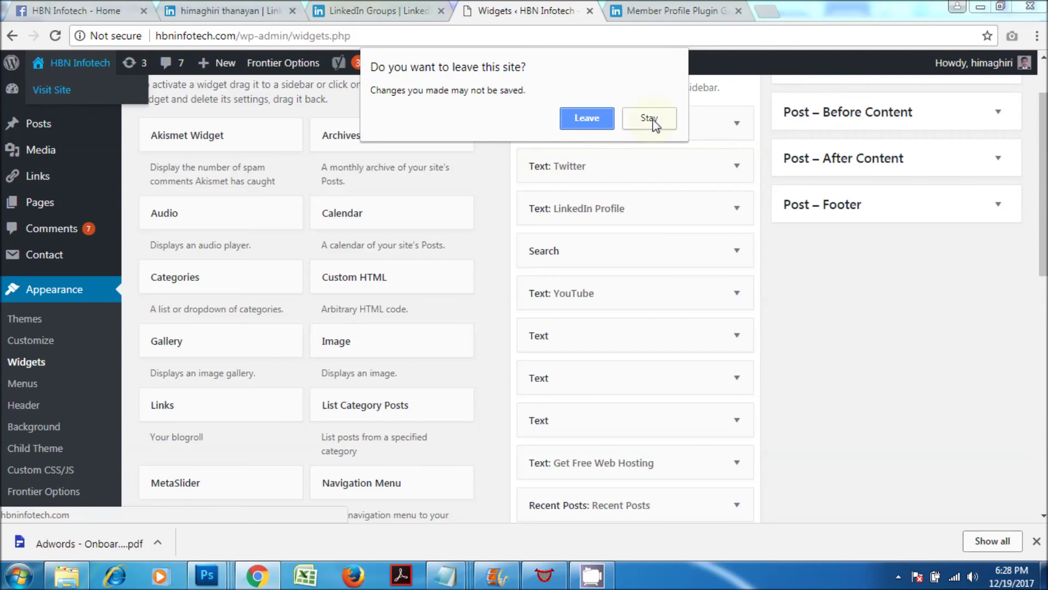
left_click(634, 121)
left_click(676, 213)
scroll(631, 411, "down", 3)
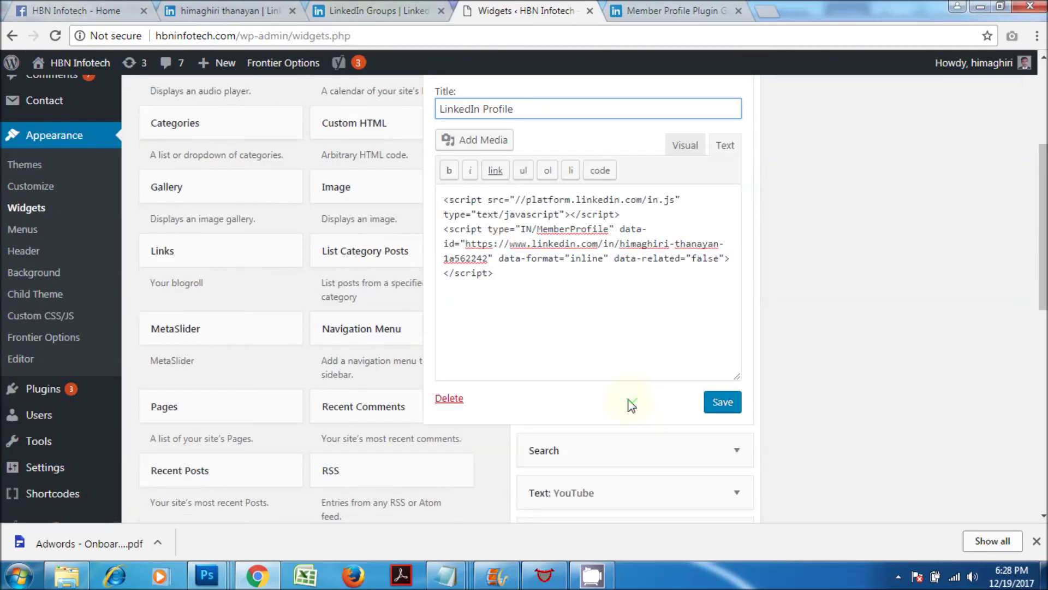
left_click(732, 406)
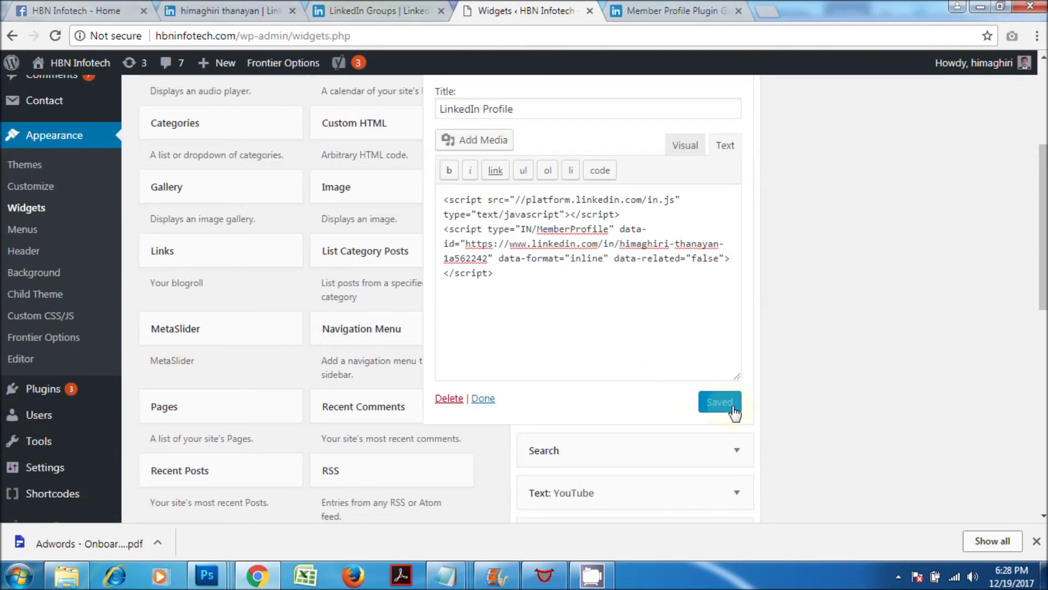
scroll(735, 402, "up", 3)
left_click(739, 213)
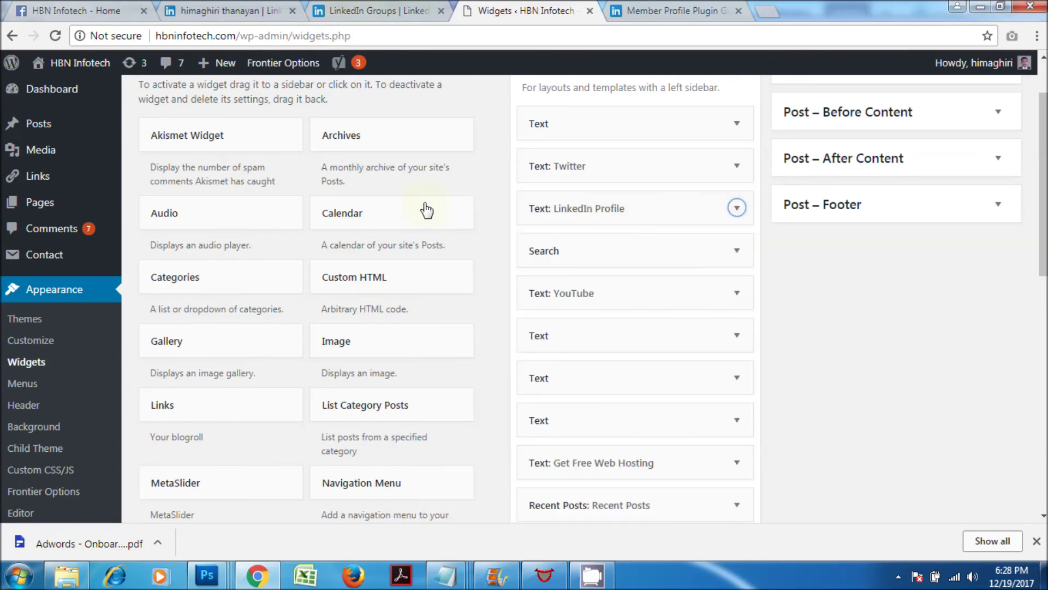
Step: Visit the site's home page and check the left sidebar for the LinkedIn Profile plugin
mouse_move(71, 63)
left_click(61, 91)
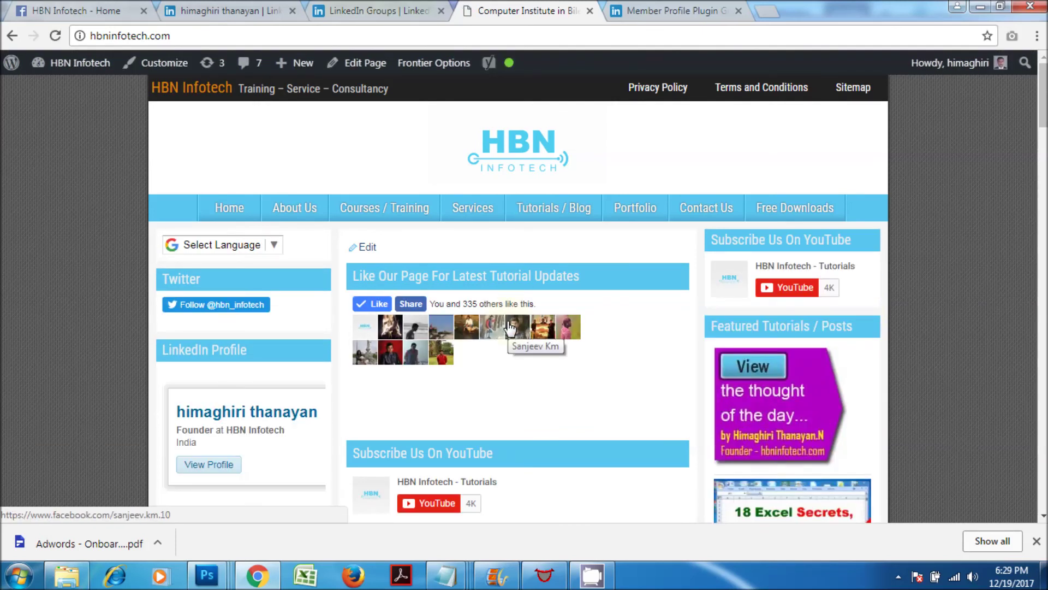
scroll(284, 344, "down", 3)
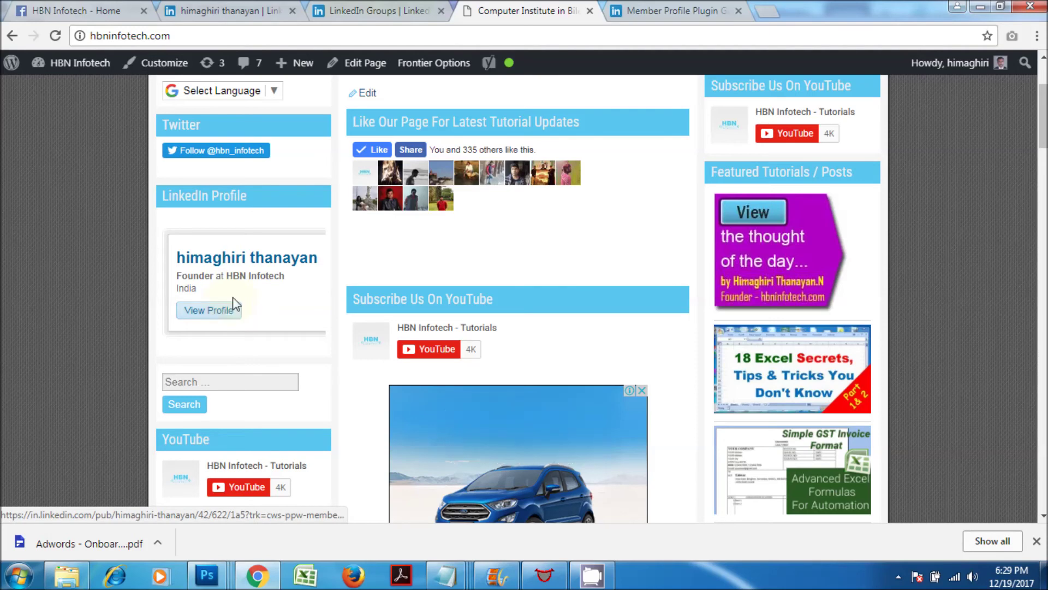
scroll(644, 89, "up", 2)
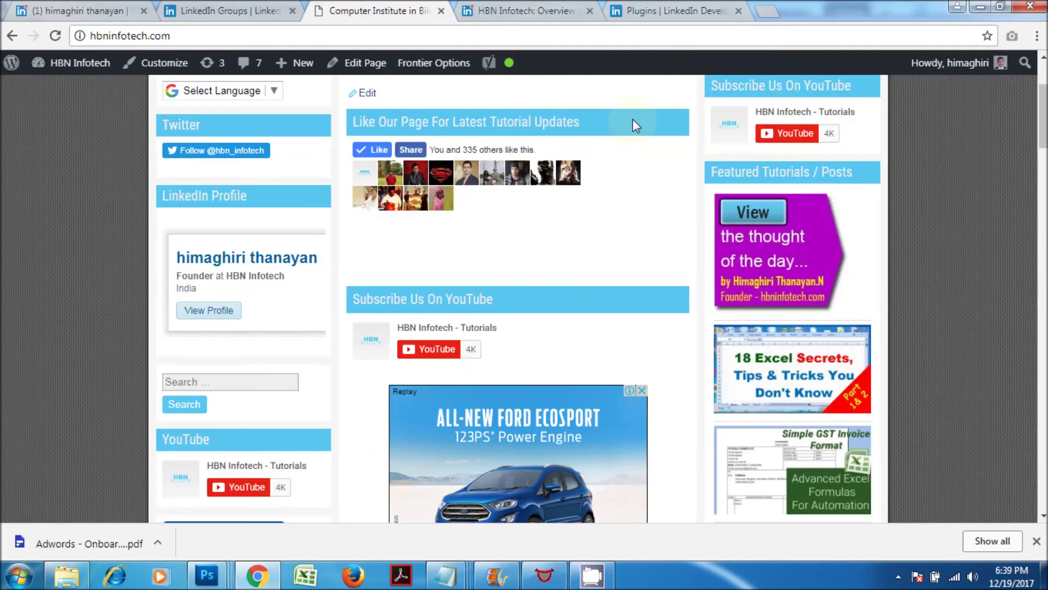
Step: Open LinkedIn's Company Profile plugin generator and set the company name to HBN Infotech
left_click(665, 15)
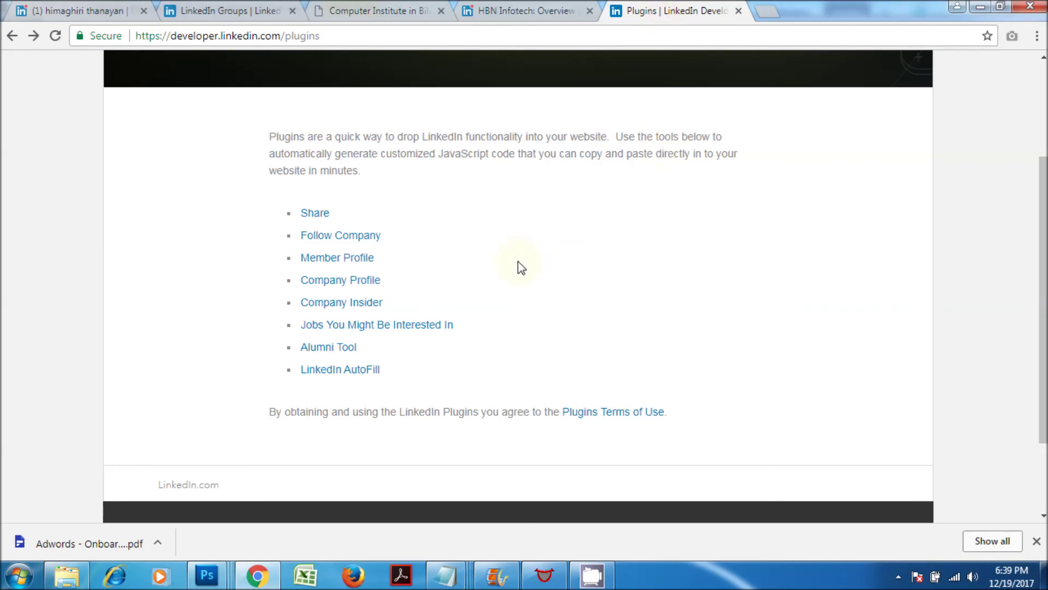
left_click(329, 285)
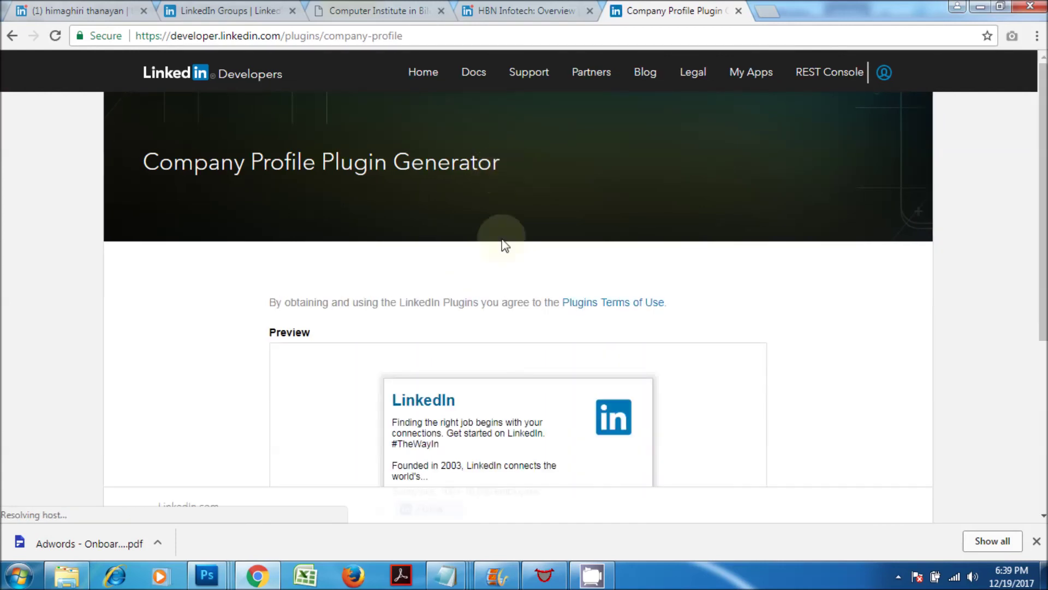
scroll(506, 289, "down", 1)
left_click(368, 233)
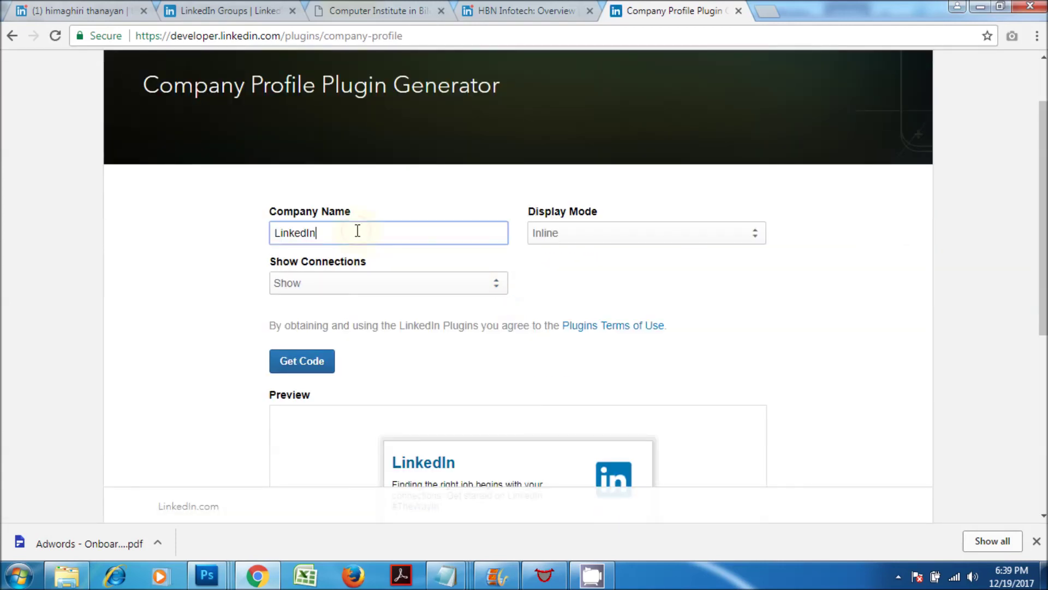
key("ctrl+a")
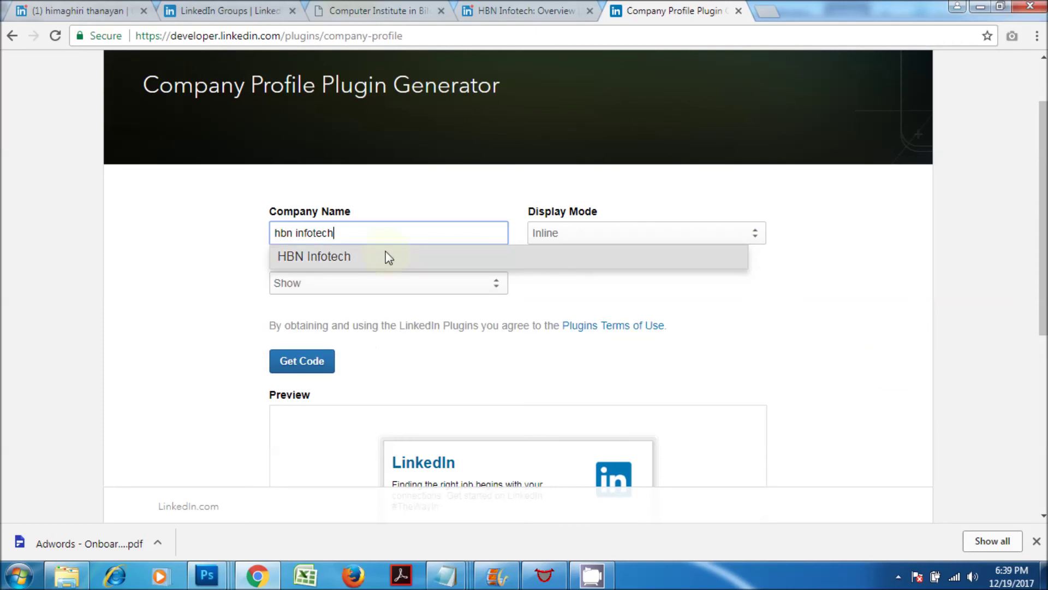
left_click(360, 257)
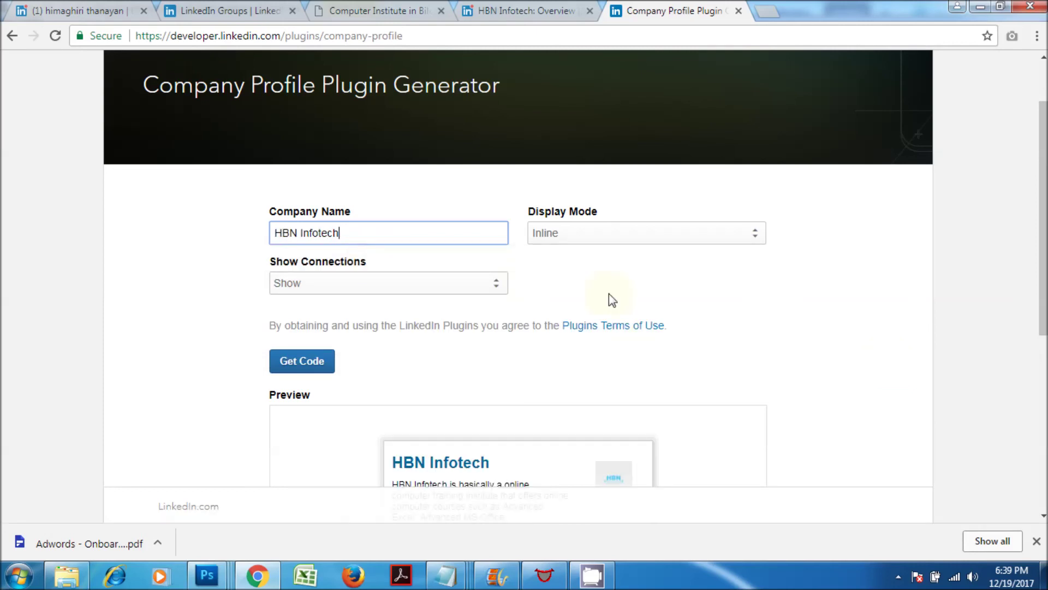
Step: Try the Icon/Name and Icon display modes for the company plugin, then set the display mode back to Inline
scroll(608, 293, "down", 3)
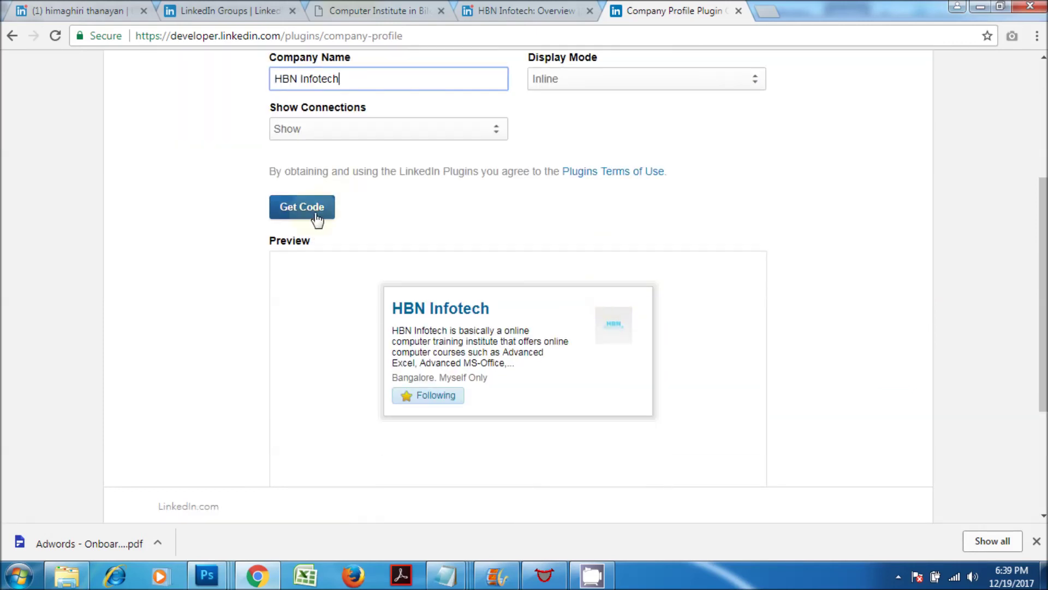
left_click(593, 87)
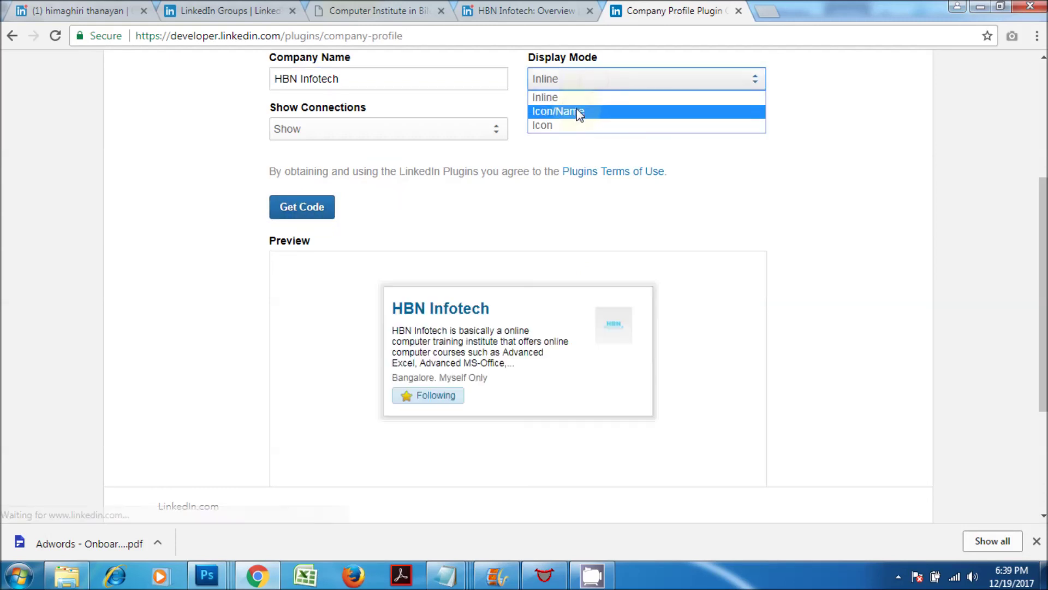
left_click(579, 113)
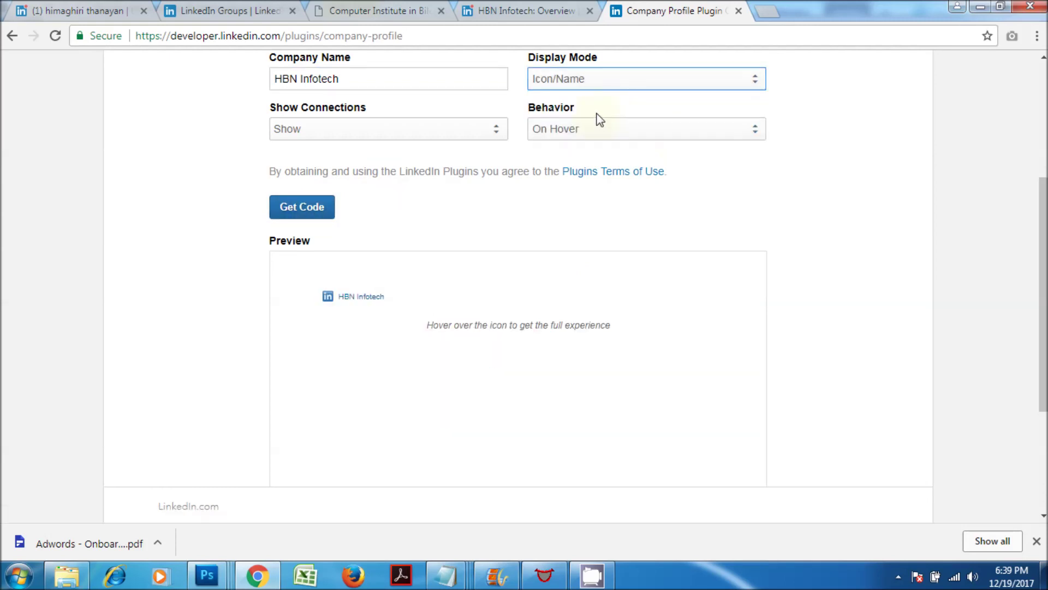
left_click(602, 86)
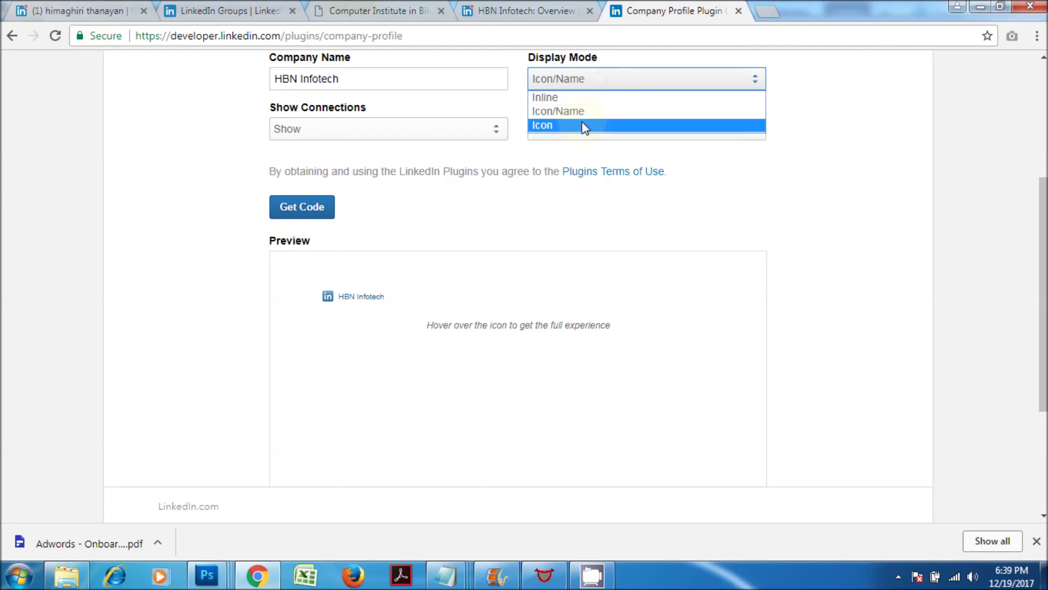
left_click(583, 124)
left_click(597, 80)
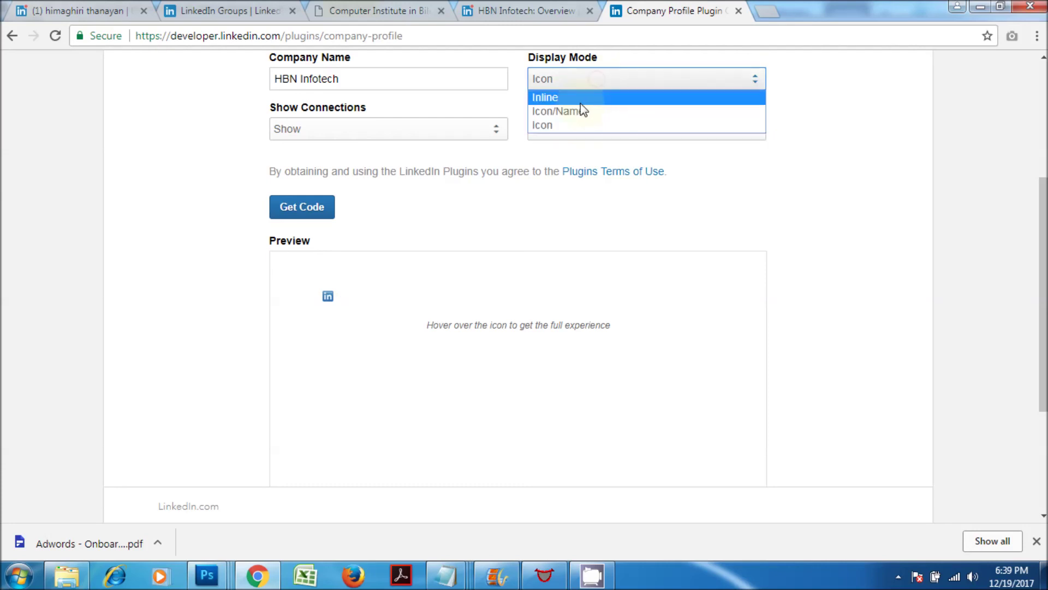
left_click(581, 101)
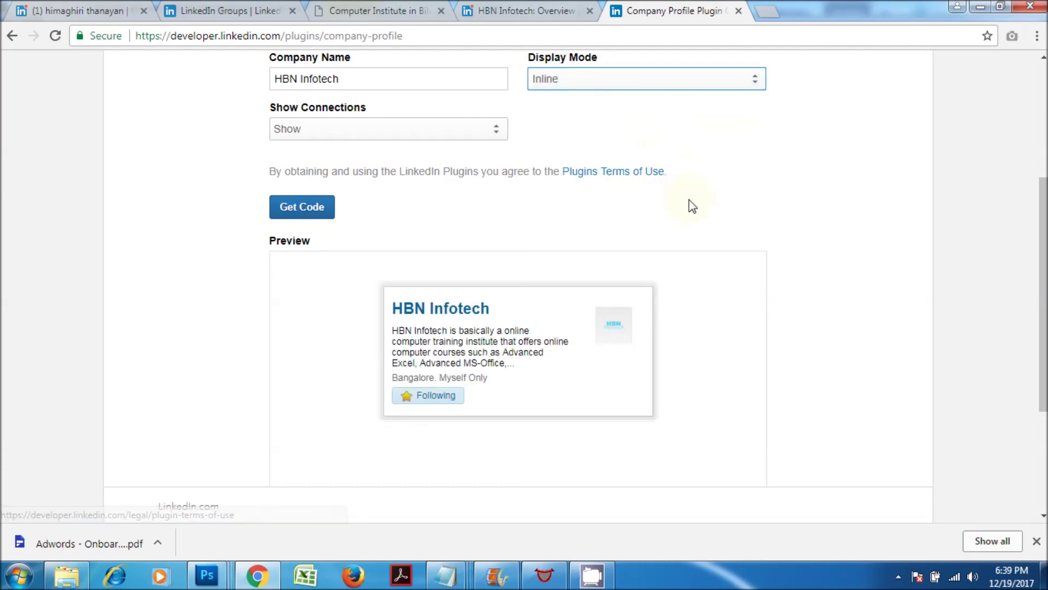
Step: Keep connections set to Show, generate the company profile plugin code and copy it
left_click(371, 138)
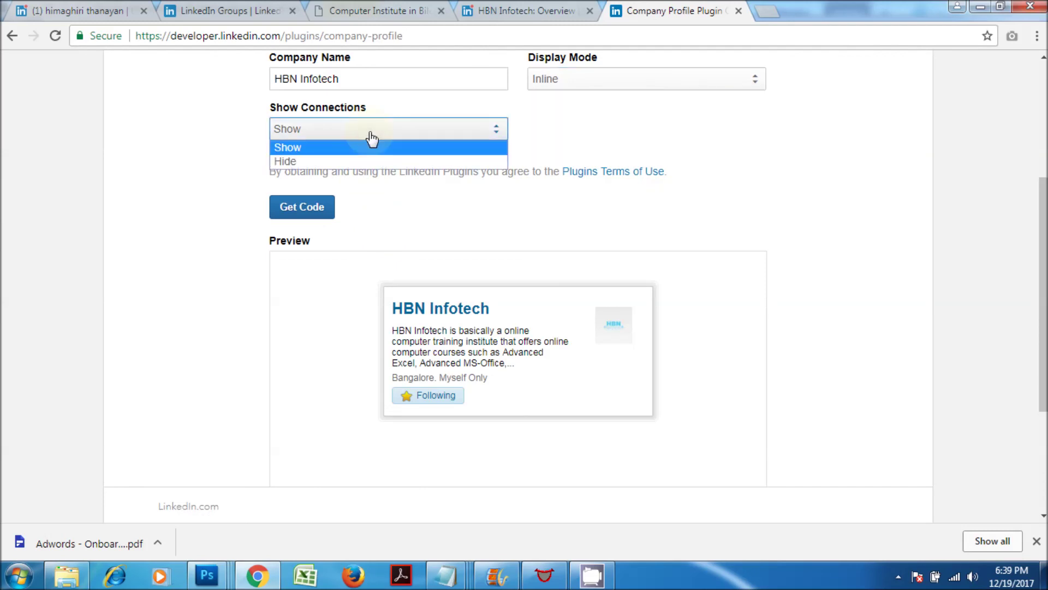
left_click(362, 147)
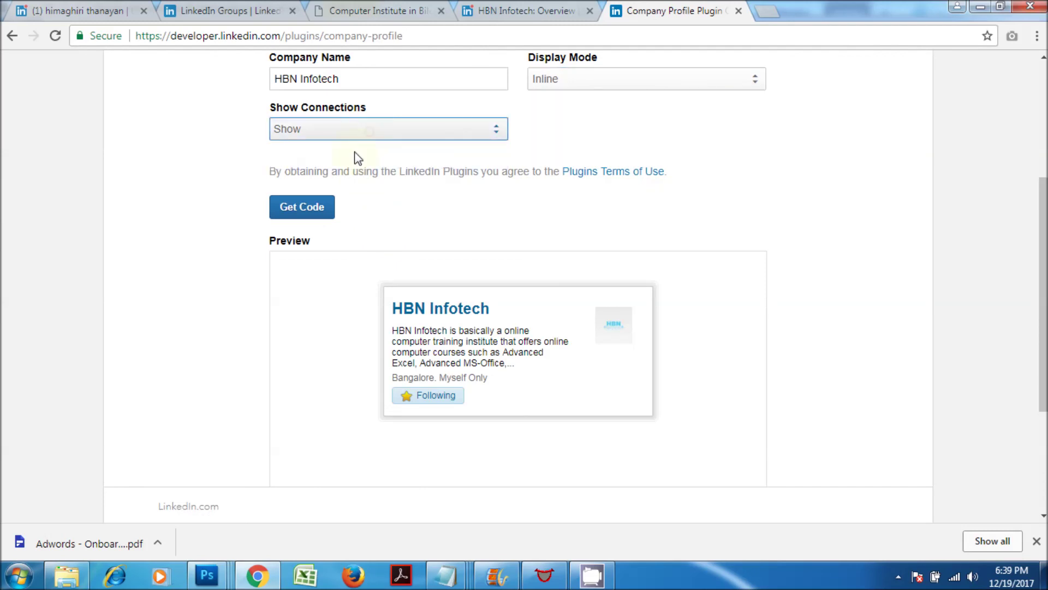
left_click(313, 210)
right_click(485, 273)
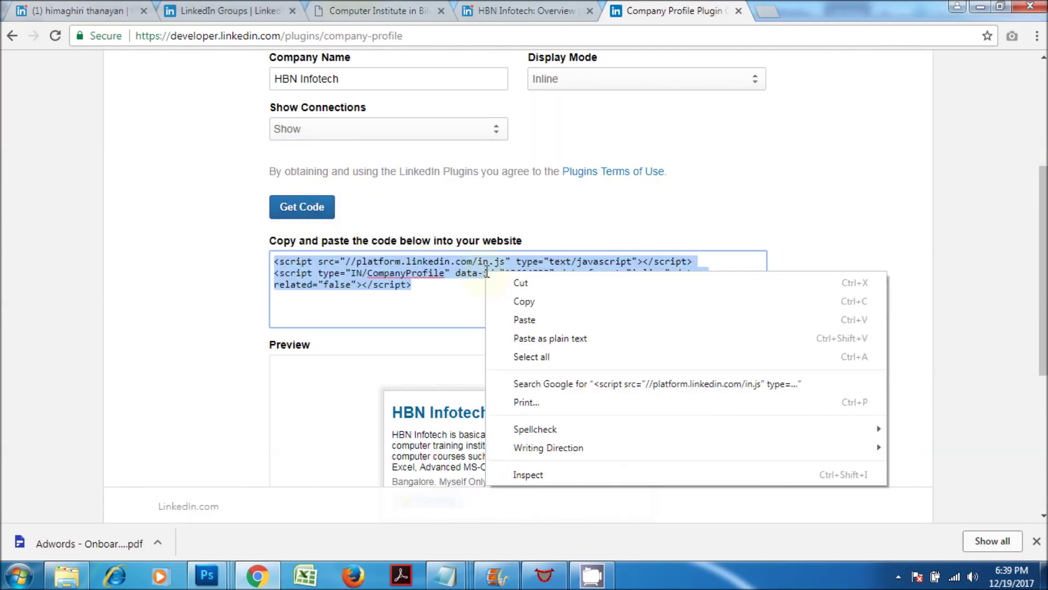
left_click(525, 301)
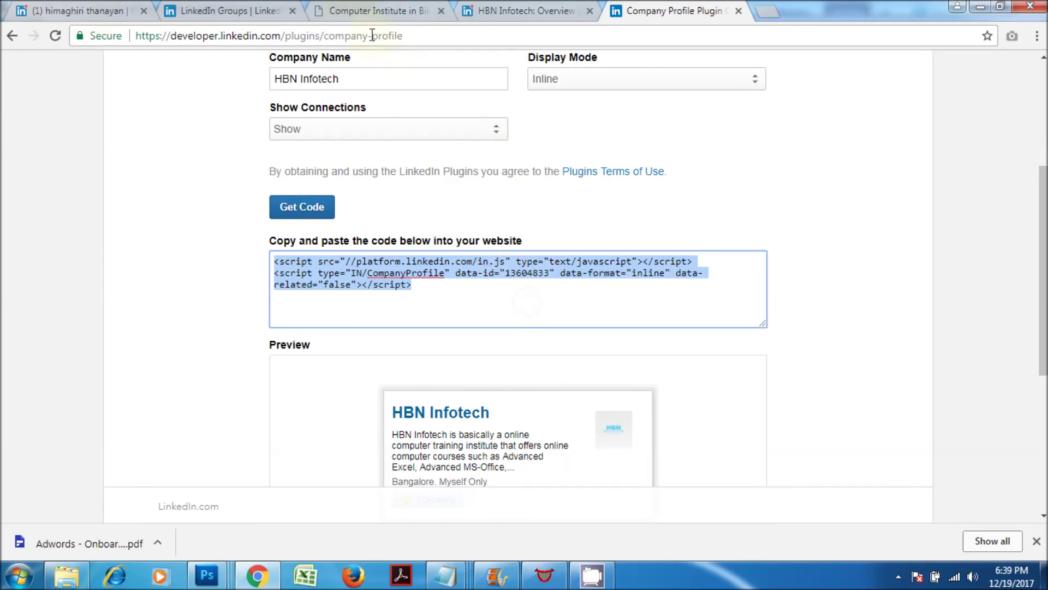
Step: Go to the WordPress Widgets page and open the LinkedIn Profile widget in Sidebar – Left in its text code view
left_click(367, 11)
mouse_move(73, 65)
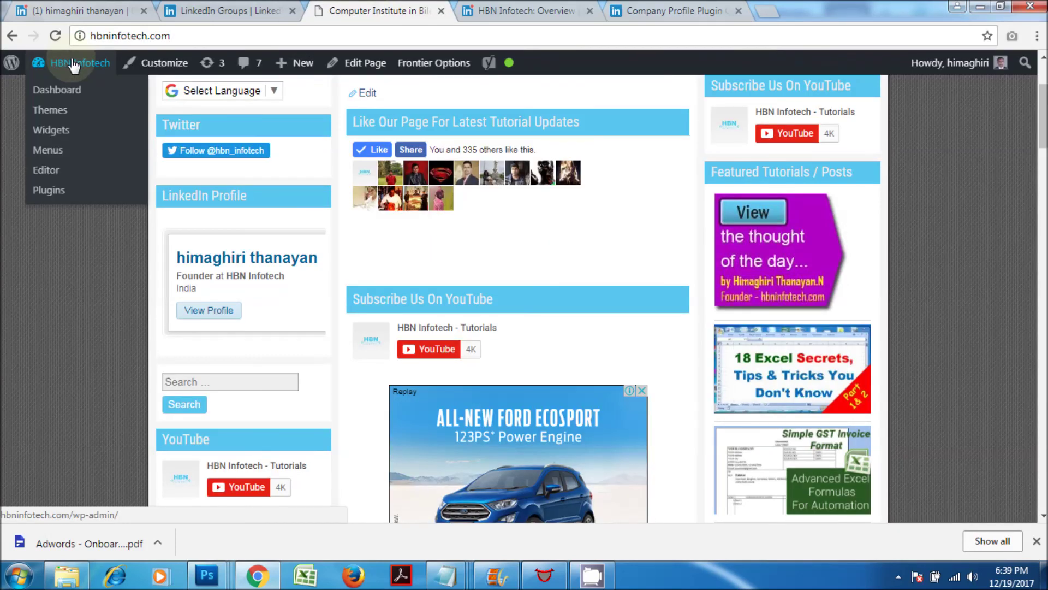
left_click(67, 139)
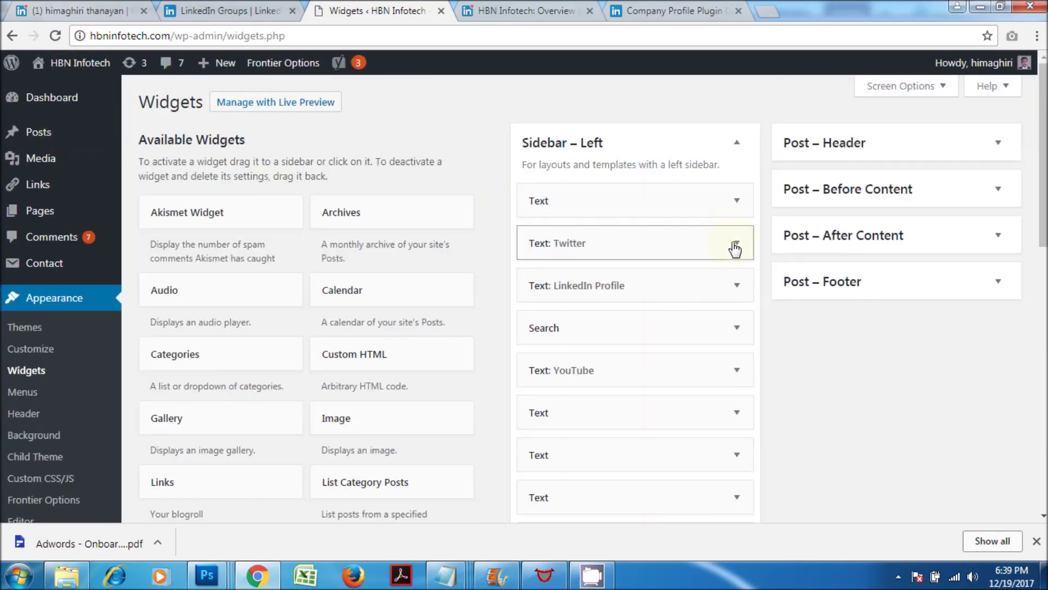
left_click(736, 285)
scroll(721, 276, "down", 3)
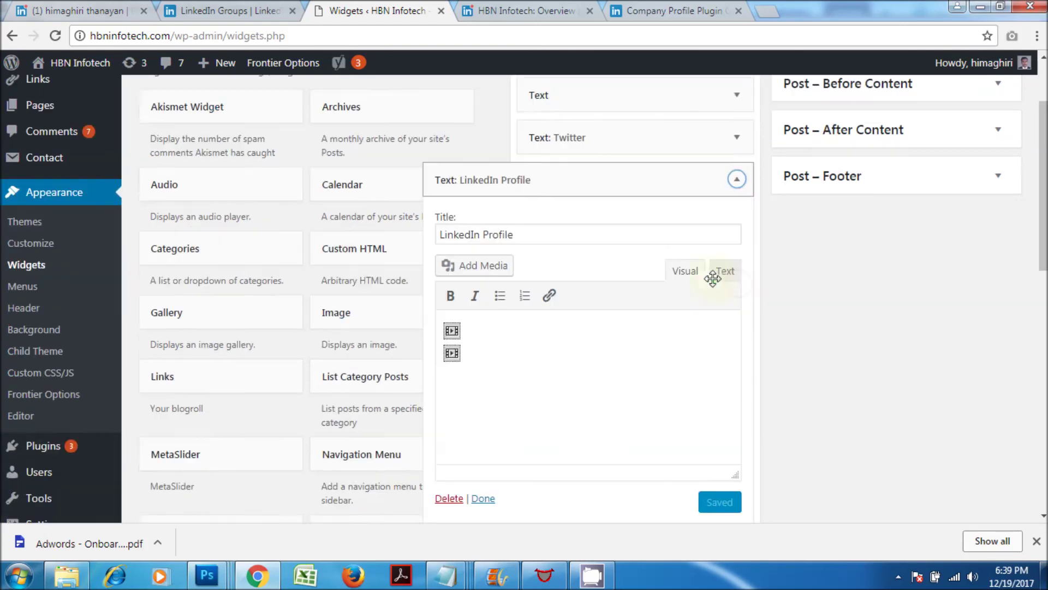
left_click(725, 224)
Step: Replace the member profile script in the LinkedIn Profile widget with the copied company profile code, save the widget and collapse it
left_click_drag(532, 346, 435, 286)
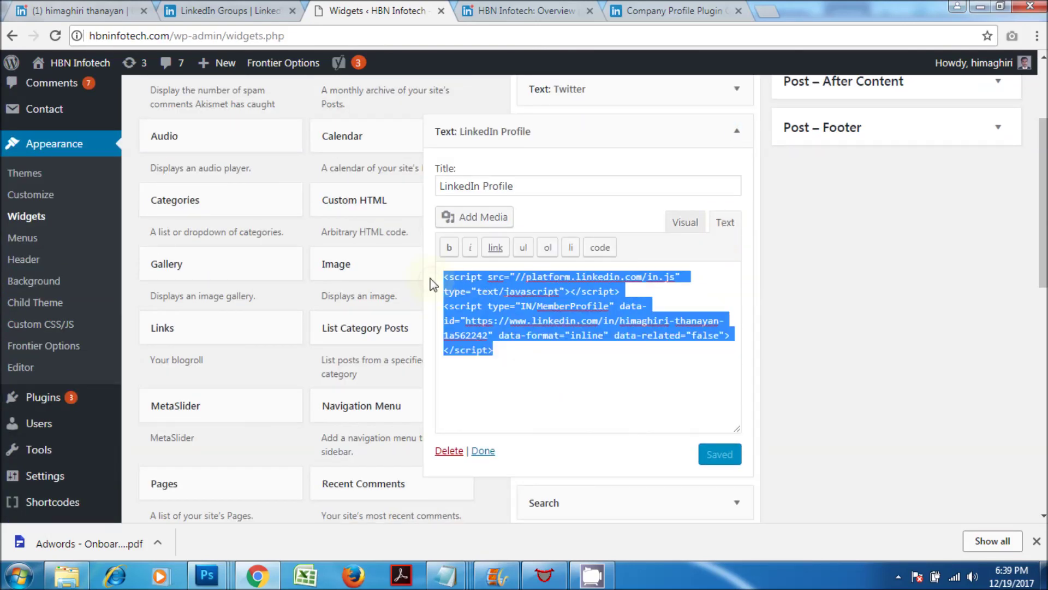
key("BackSpace")
right_click(474, 291)
left_click(519, 385)
left_click(730, 462)
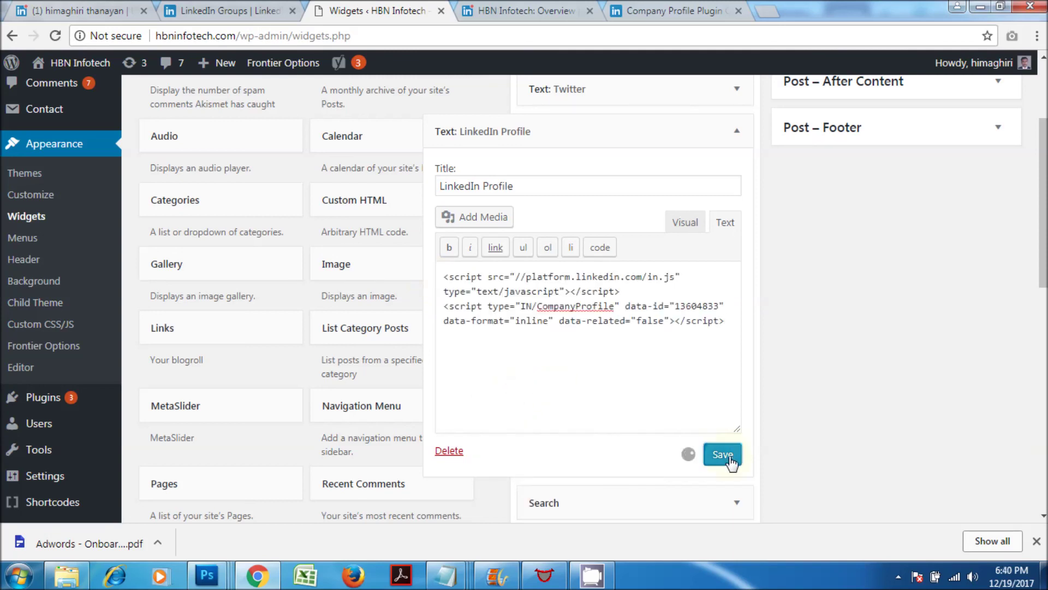
left_click(738, 131)
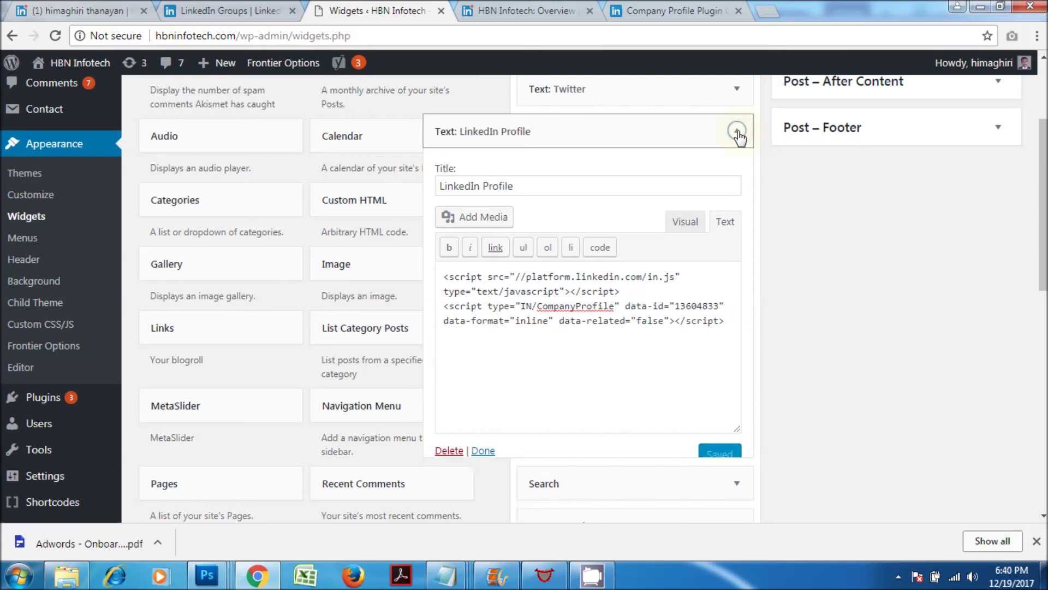
Step: Visit the site's home page and check the company profile plugin under LinkedIn Profile in the left sidebar
left_click(59, 93)
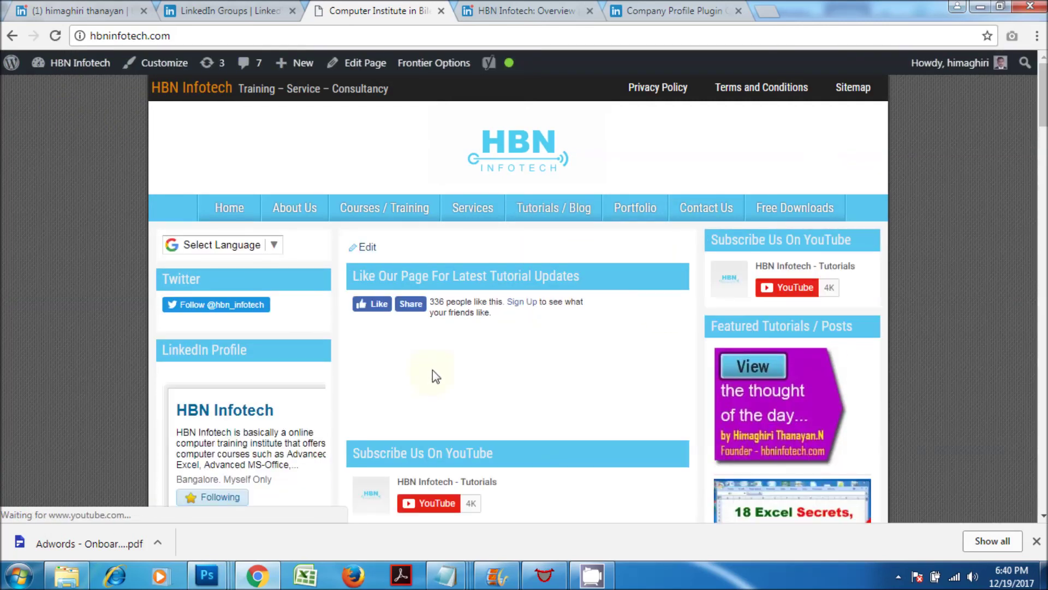
scroll(433, 369, "down", 3)
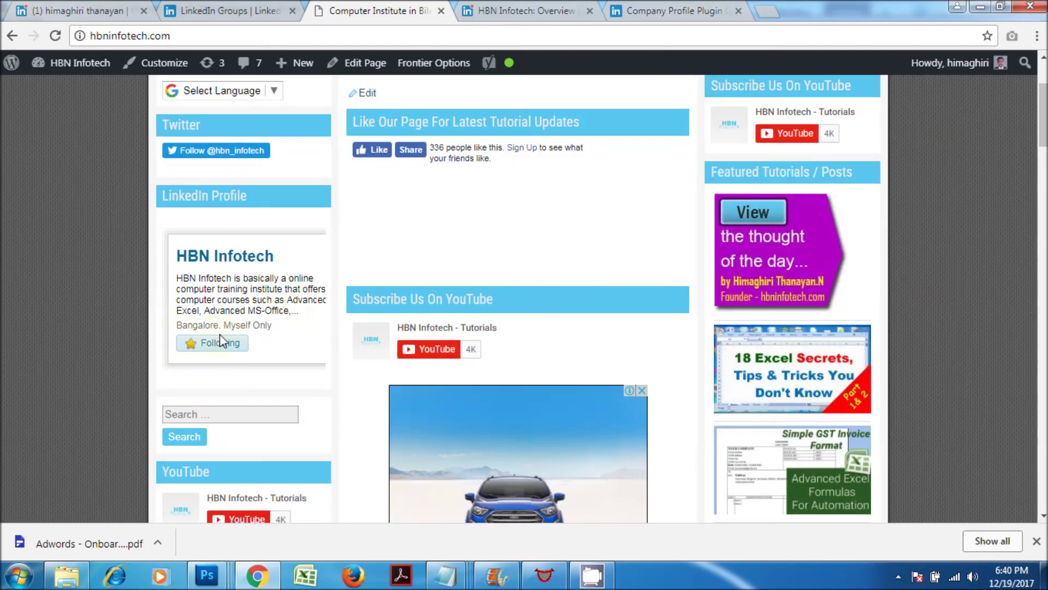
scroll(256, 295, "up", 3)
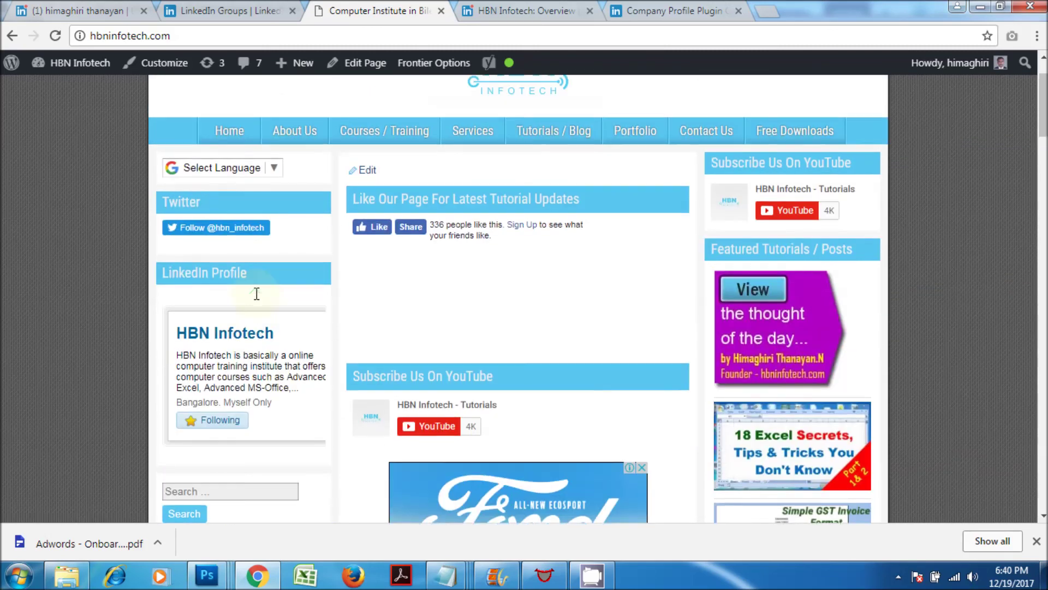
scroll(276, 299, "down", 2)
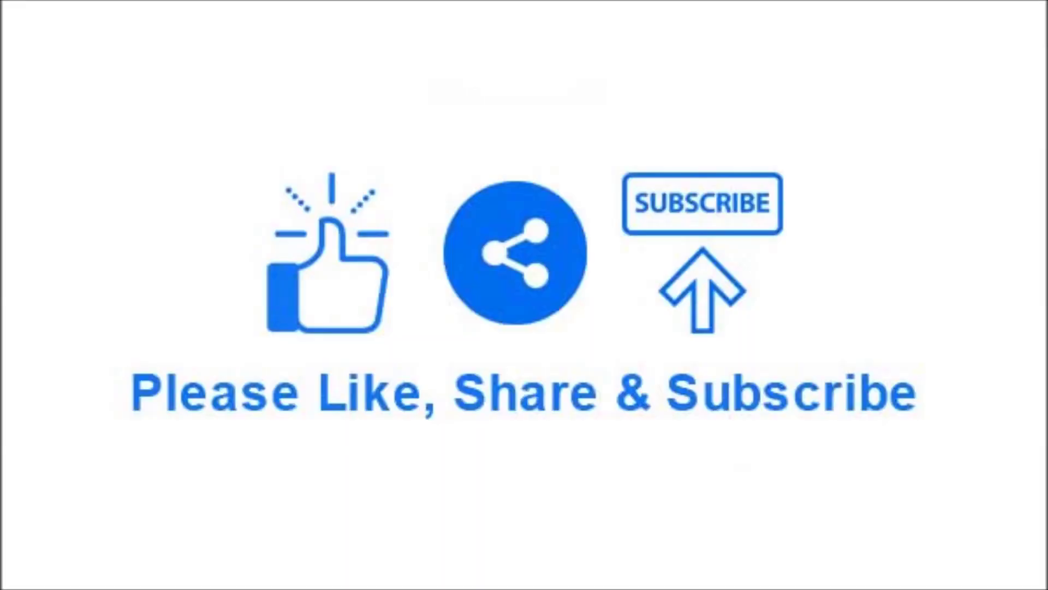